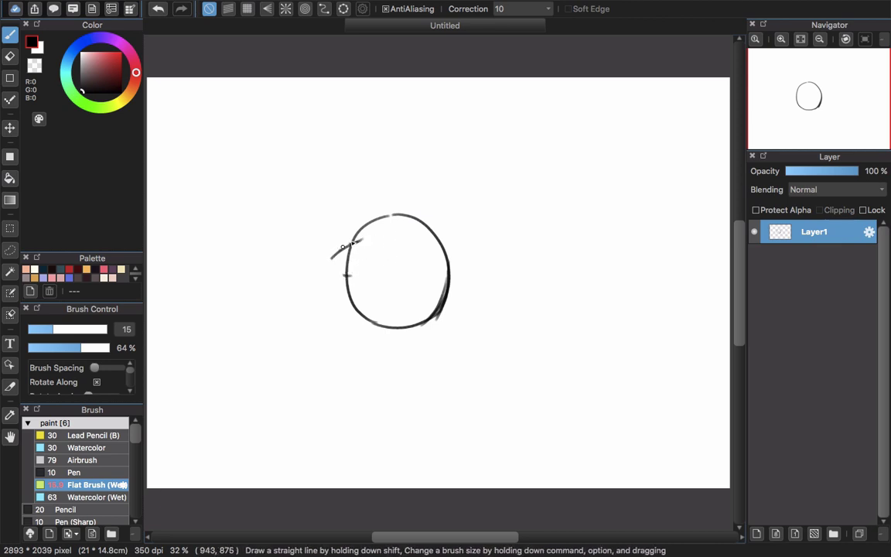
- Sketch the thick upper lash outline over the iris circle and the pupil with its highlight shapes inside
drag(352, 242, 438, 240)
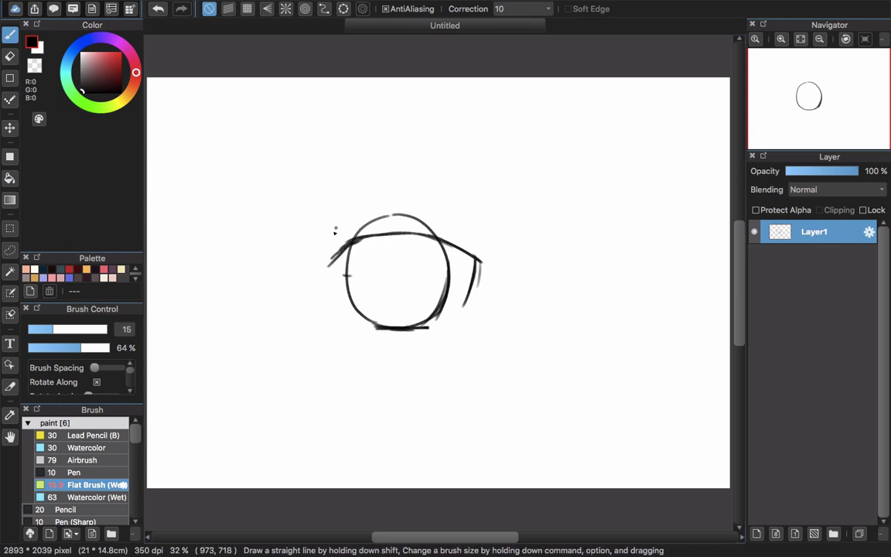
mouse_move(365, 215)
mouse_down()
mouse_move(413, 214)
mouse_move(497, 252)
mouse_move(464, 305)
mouse_up()
drag(367, 215, 330, 236)
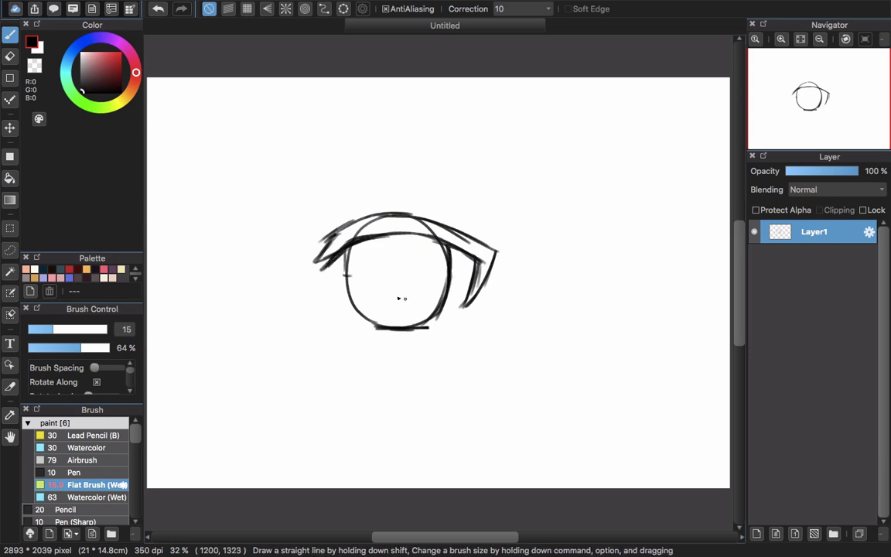
mouse_move(384, 276)
mouse_down()
mouse_move(386, 285)
mouse_move(378, 280)
mouse_up()
key(super+z)
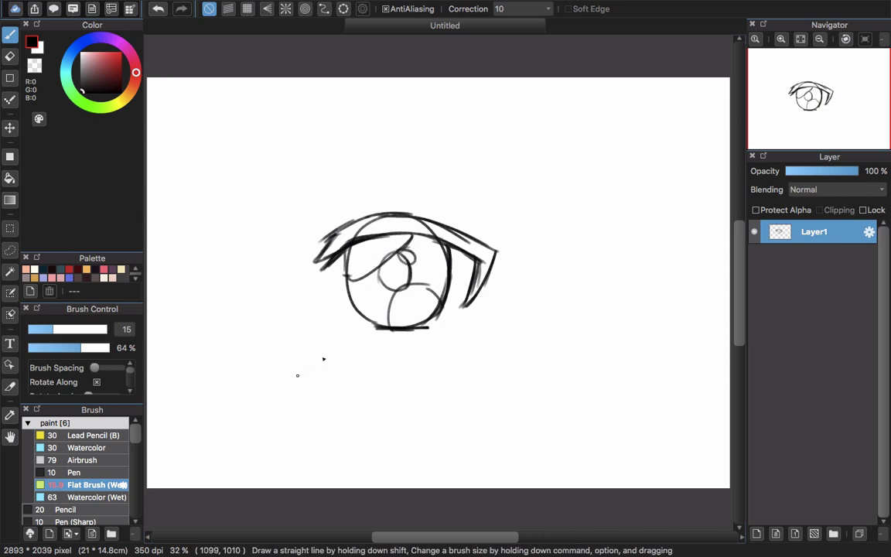
- Sketch the eyelid crease lines above the lash and a long arched eyebrow over the eye
mouse_move(320, 229)
mouse_down()
mouse_move(354, 211)
mouse_move(415, 207)
mouse_move(405, 209)
mouse_move(457, 225)
mouse_up()
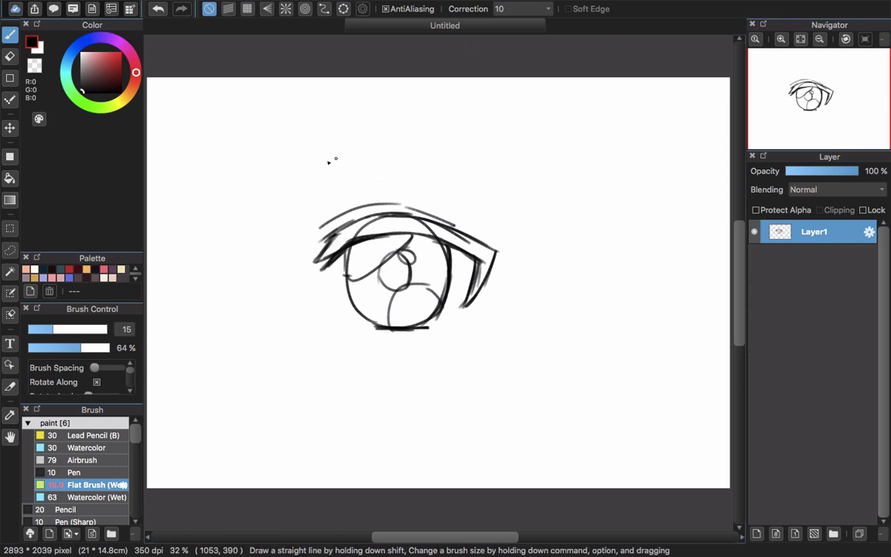
drag(369, 156, 462, 148)
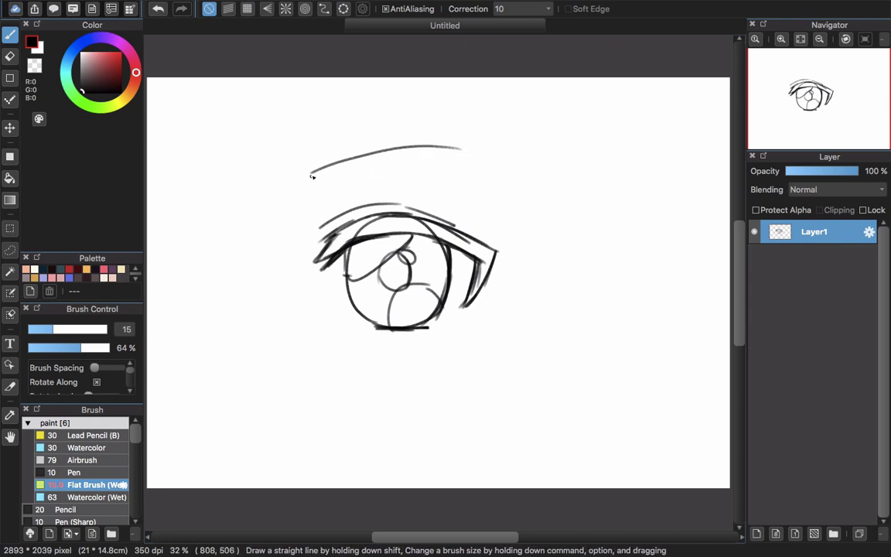
mouse_move(311, 171)
mouse_down()
mouse_move(429, 144)
mouse_move(501, 160)
mouse_up()
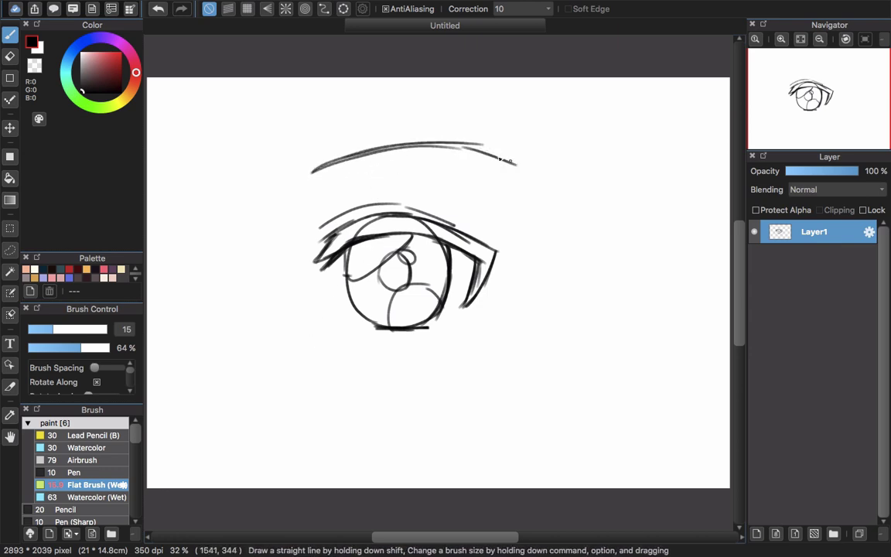
drag(321, 218, 353, 201)
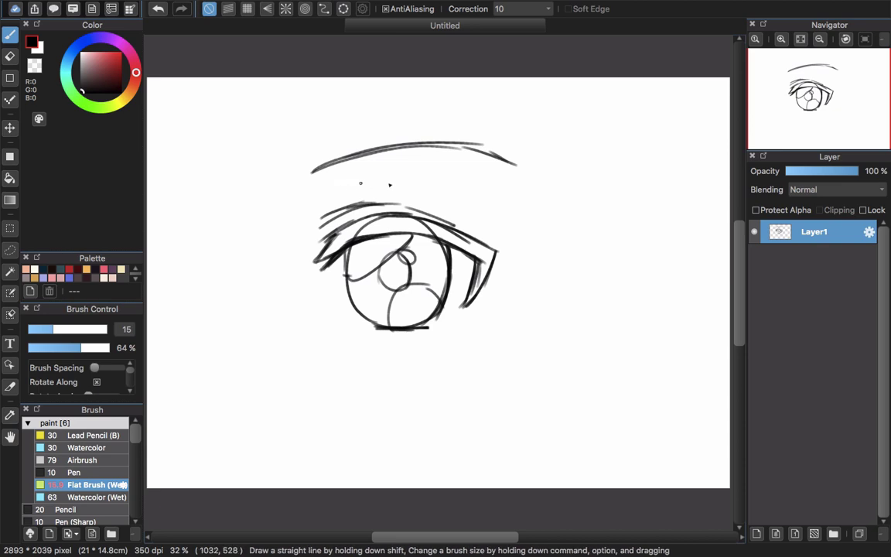
- Lower the sketch layer's opacity to a faint grey and add a new layer above it
click(800, 172)
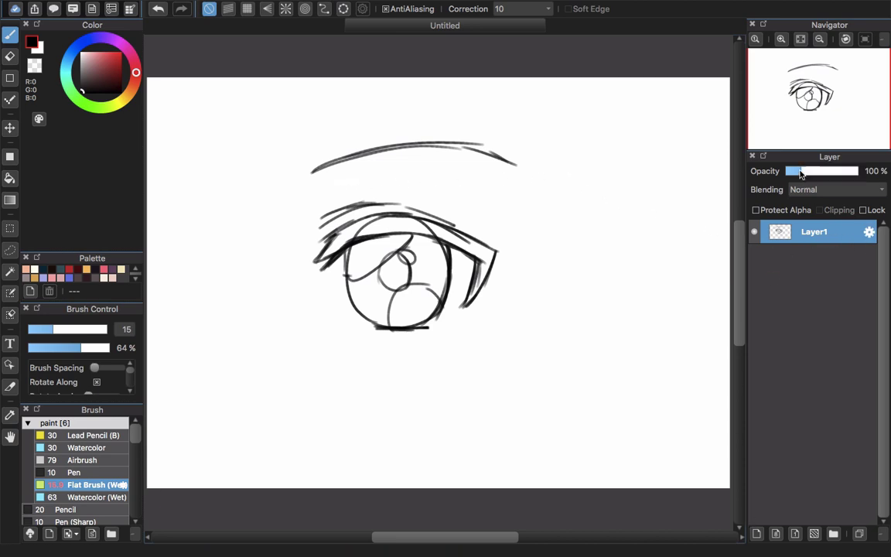
click(758, 534)
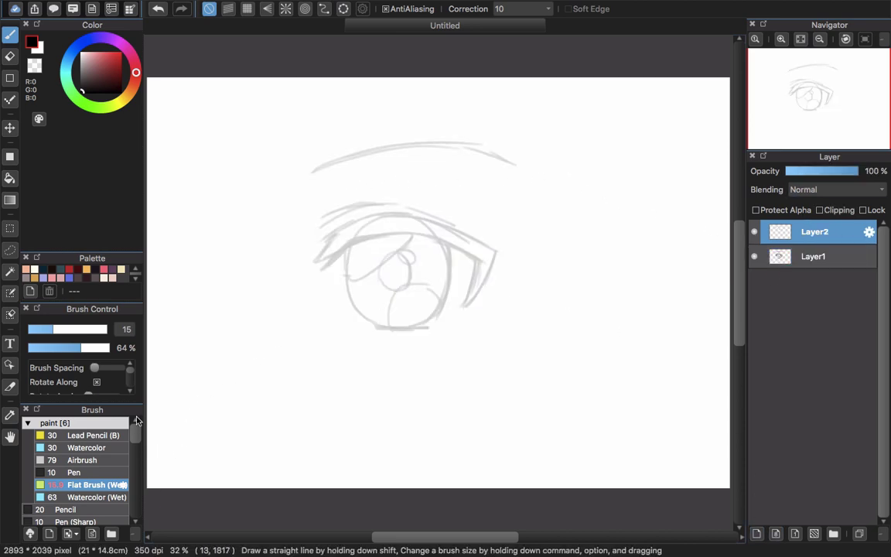
- Set up the Watercolor brush at size 15 for inking
click(85, 447)
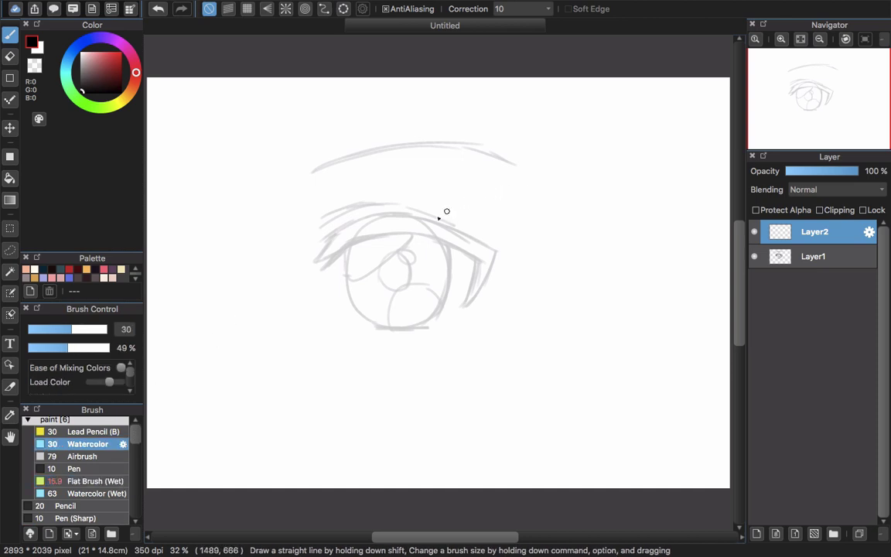
scroll(370, 230, up, 6)
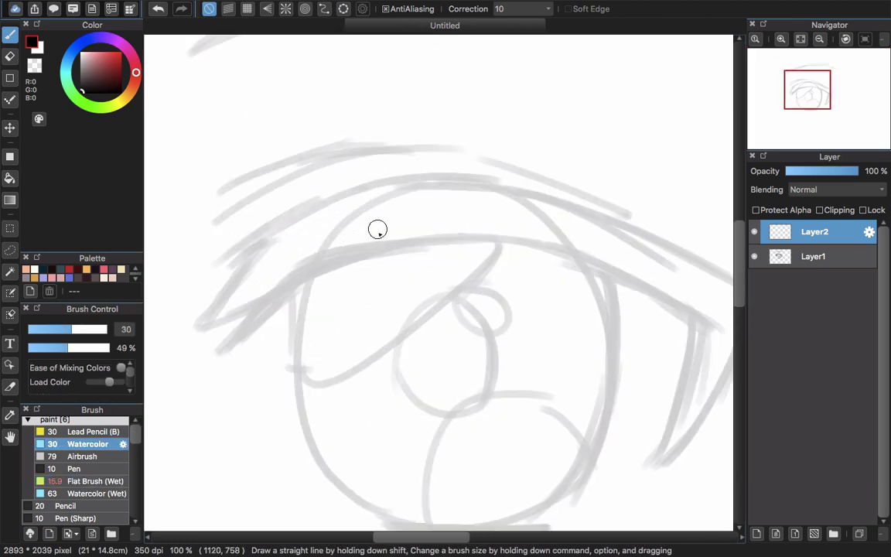
drag(372, 253, 420, 256)
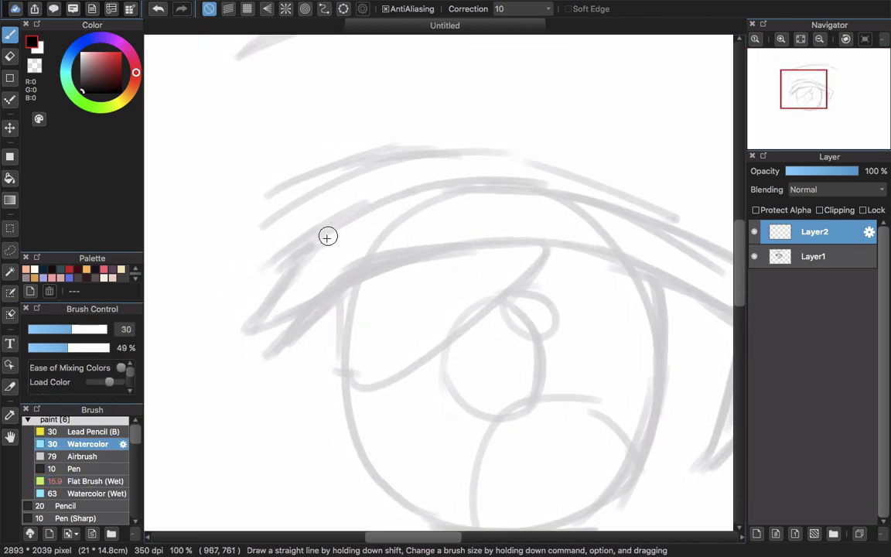
key([)
key([)
key([)
mouse_move(307, 247)
mouse_down()
mouse_move(261, 267)
mouse_move(368, 204)
mouse_up()
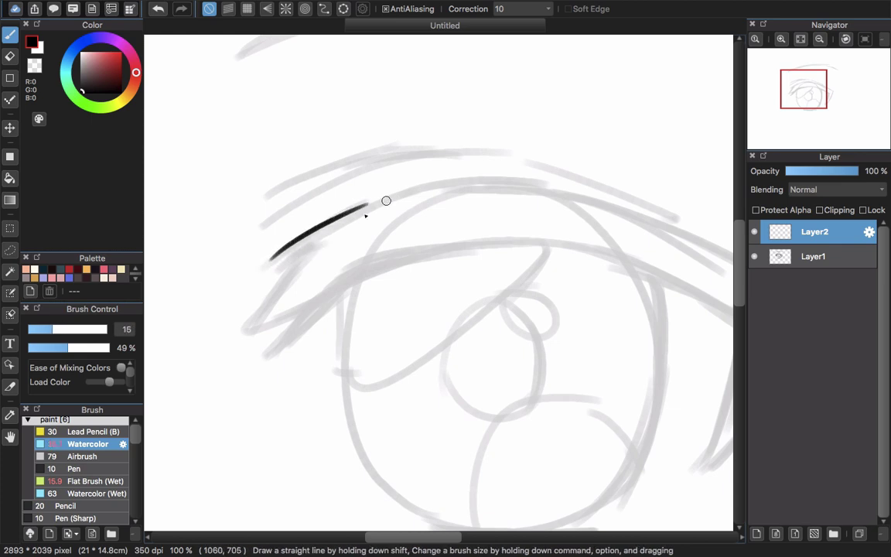
drag(295, 203, 441, 189)
key(super+z)
key(super+z)
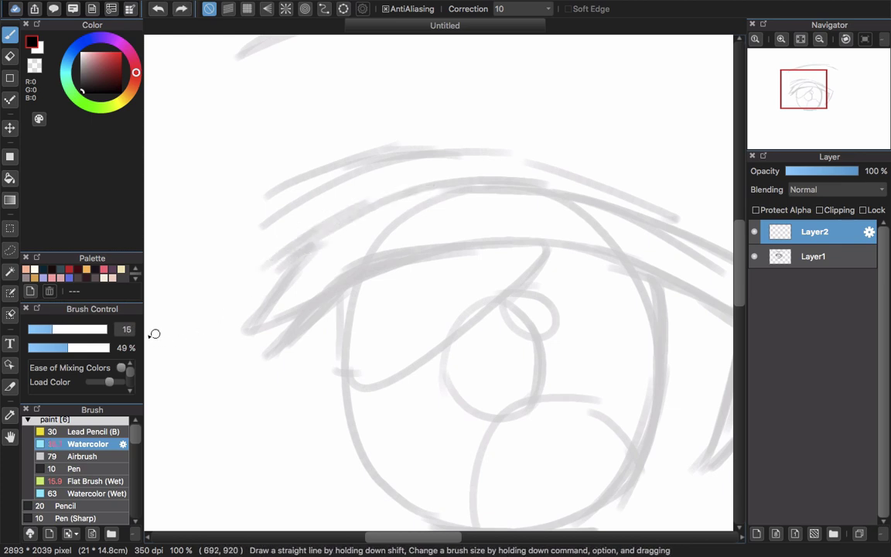
- Set the brush opacity to 82% and ink the inner end of the upper lash with its pointed tips
click(95, 350)
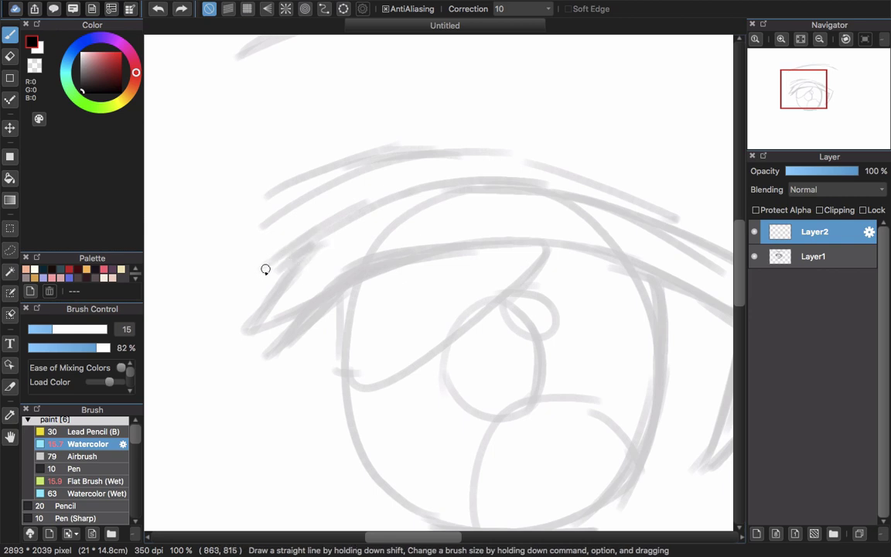
mouse_move(266, 269)
mouse_down()
mouse_move(304, 235)
mouse_move(440, 193)
mouse_up()
scroll(297, 269, left, 2)
scroll(296, 268, down, 2)
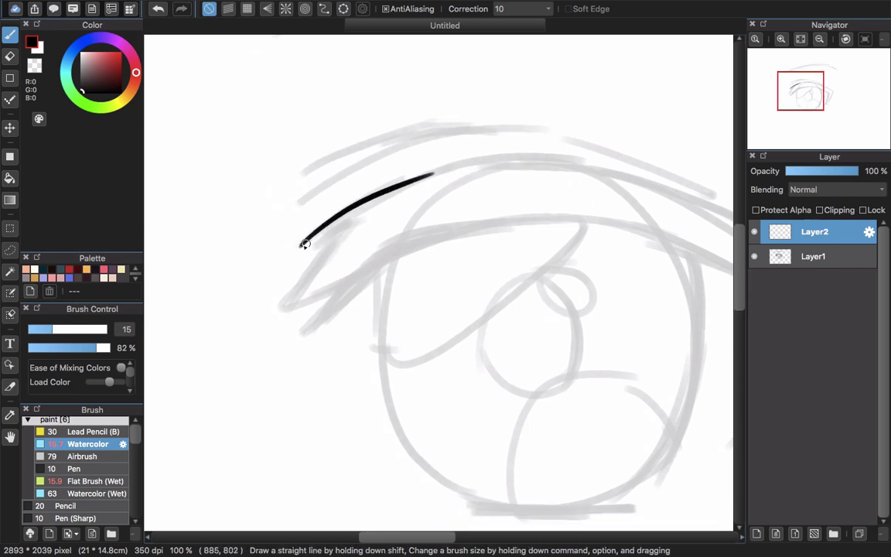
drag(302, 247, 337, 227)
mouse_move(335, 226)
mouse_down()
mouse_move(289, 305)
mouse_move(314, 263)
mouse_move(290, 309)
mouse_move(352, 283)
mouse_up()
key(super+z)
drag(318, 331, 444, 238)
- Ink the lower edge of the upper lash in a long curve toward the outer corner
key(Down)
mouse_move(277, 304)
mouse_down()
mouse_move(365, 255)
mouse_move(510, 223)
mouse_up()
mouse_move(510, 223)
mouse_down()
mouse_move(426, 234)
mouse_move(497, 292)
mouse_move(518, 358)
mouse_up()
key(Right)
key(Right)
key(Right)
key(Right)
drag(477, 242, 514, 336)
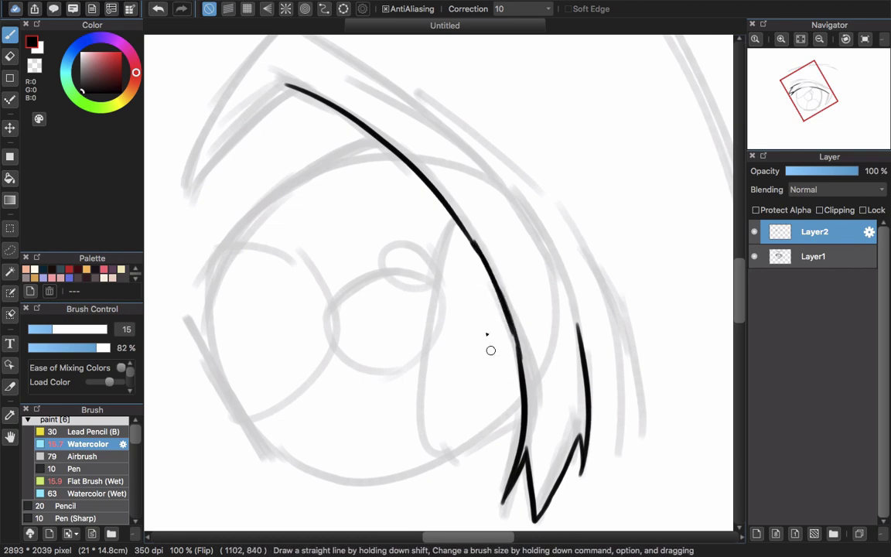
- Ink the upper edge of the upper lash from the inner end across to the outer tip
key(Up)
key(Down)
key(z)
drag(306, 288, 443, 270)
key(Down)
key(z)
drag(217, 344, 237, 327)
key(super+z)
mouse_move(204, 361)
mouse_down()
mouse_move(430, 250)
mouse_move(644, 252)
mouse_move(701, 230)
mouse_up()
- Ink the spiky outer tip and both sides of the lash tail curving down from it
mouse_move(249, 341)
mouse_down()
mouse_move(277, 334)
mouse_move(279, 351)
mouse_up()
drag(297, 359, 253, 252)
drag(234, 242, 314, 385)
key(super+z)
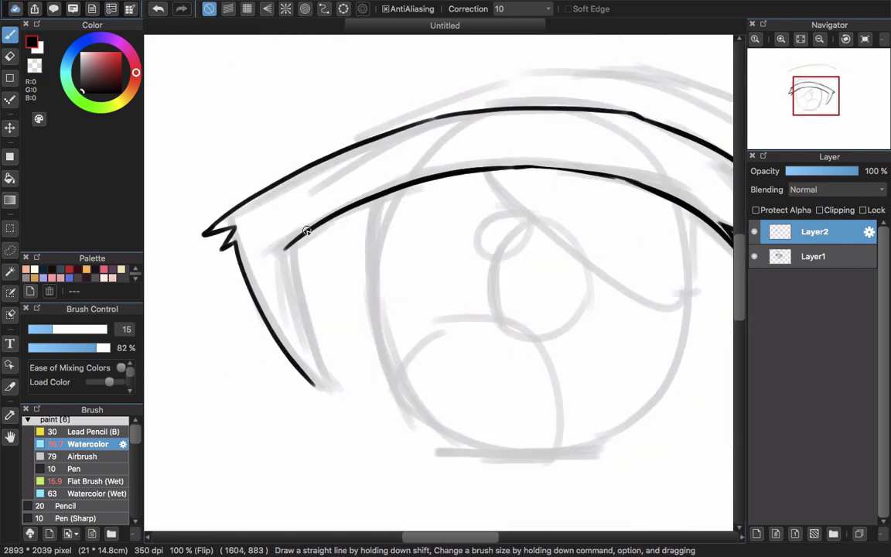
drag(307, 231, 323, 387)
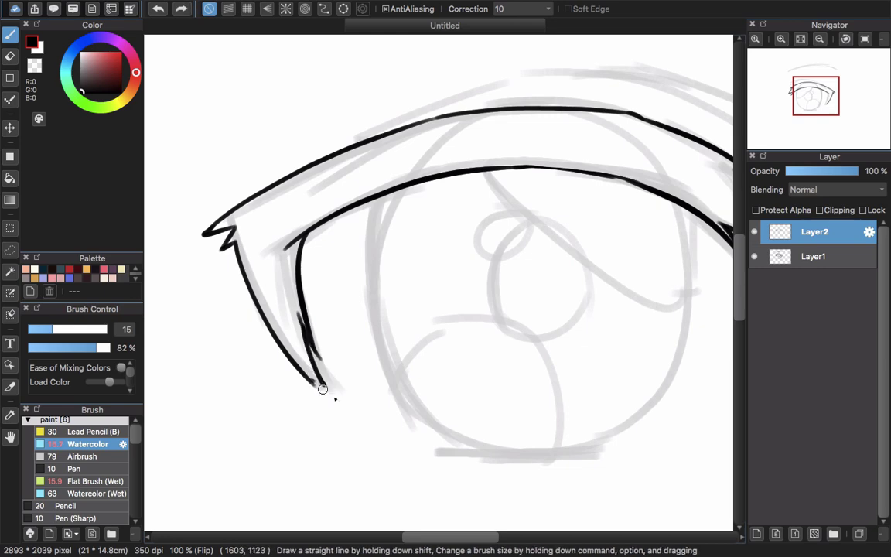
- Erase the stray ink around the lash tail by brushing over it with the transparent colour
click(36, 68)
drag(287, 249, 303, 230)
drag(297, 311, 325, 364)
- Ink a short black lower lid line under the iris with small lashes hanging from it
drag(652, 265, 524, 297)
click(32, 43)
drag(433, 464, 467, 411)
drag(362, 434, 508, 433)
key(super+z)
drag(392, 436, 437, 445)
drag(481, 436, 494, 443)
- Ink the iris outline from the upper lash down both sides to the lower lid line
drag(416, 223, 420, 261)
key(Down)
drag(297, 192, 283, 356)
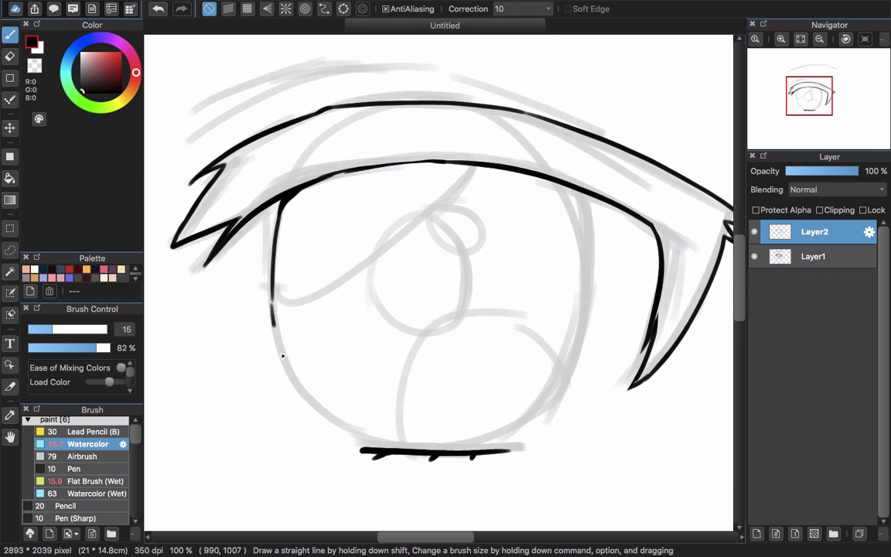
key(super+z)
mouse_move(285, 210)
mouse_down()
mouse_move(275, 311)
mouse_move(340, 426)
mouse_move(397, 444)
mouse_up()
drag(471, 406, 485, 429)
drag(590, 212, 602, 294)
drag(602, 286, 555, 424)
key(super+z)
drag(484, 468, 591, 355)
drag(602, 286, 590, 364)
drag(483, 468, 454, 465)
- Ink the two thin eyelid crease lines above the lash's inner end with the brush at size 8.7
mouse_move(337, 148)
mouse_down()
mouse_move(377, 252)
mouse_move(454, 216)
mouse_up()
scroll(348, 252, up, 3)
key(z)
mouse_move(342, 241)
mouse_down()
mouse_move(505, 205)
mouse_move(453, 213)
mouse_up()
key(super+z)
drag(365, 255, 426, 299)
mouse_move(200, 324)
mouse_down()
mouse_move(290, 266)
mouse_move(636, 185)
mouse_up()
drag(237, 262, 439, 205)
drag(655, 284, 545, 292)
key(Down)
scroll(572, 303, down, 3)
drag(318, 299, 476, 253)
key(super+z)
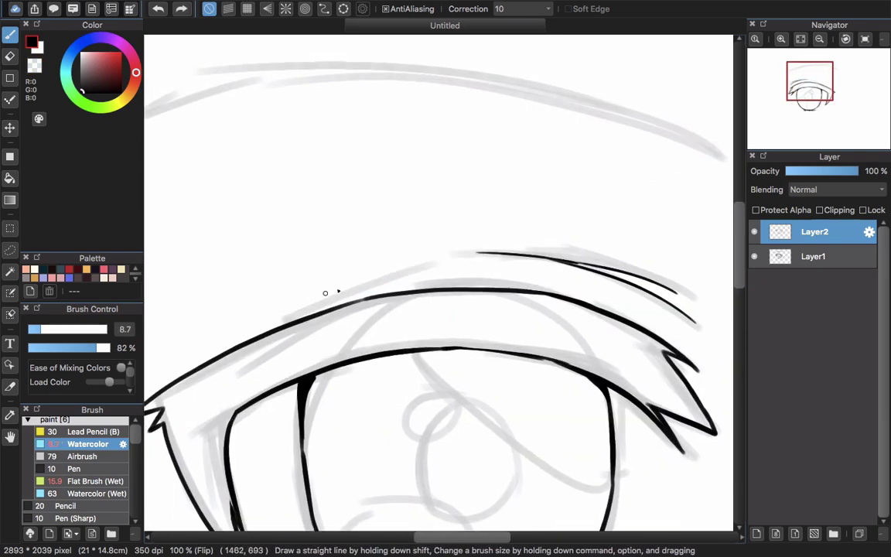
- Extend the upper crease line across the middle of the eyelid
drag(331, 293, 484, 252)
scroll(412, 272, down, 3)
scroll(403, 278, up, 1)
key(super+z)
drag(386, 270, 469, 257)
key(super+z)
drag(408, 266, 481, 255)
- Ink the eyebrow's upper and lower curves over the sketched arch
drag(409, 230, 397, 279)
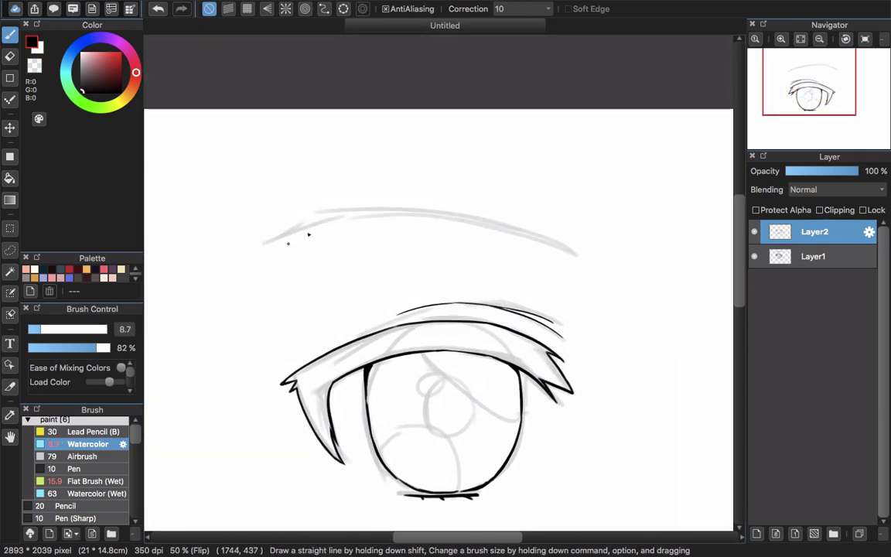
drag(268, 240, 566, 256)
key(Down)
drag(404, 226, 609, 240)
key(super+z)
drag(311, 257, 557, 219)
- Hide the rough sketch layer and move the line art slightly right and down on the canvas
click(754, 256)
drag(553, 328, 539, 280)
scroll(539, 280, down, 1)
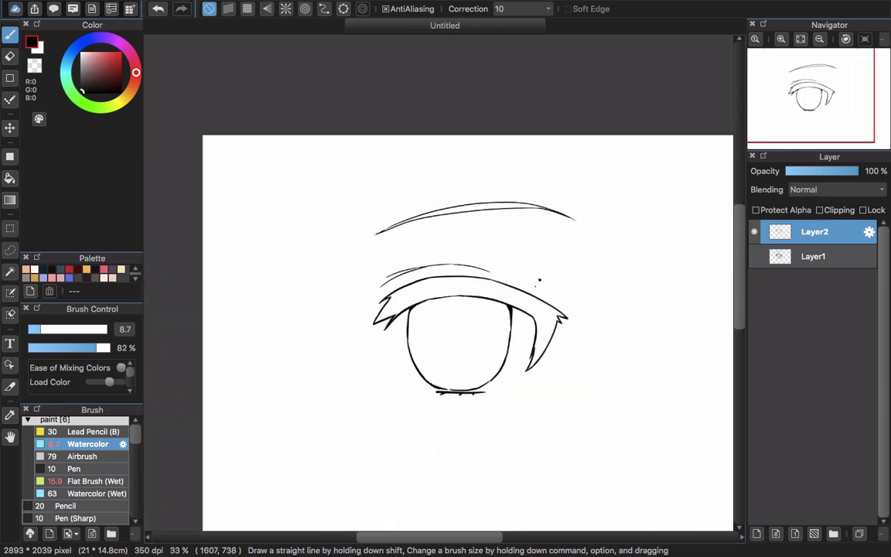
click(10, 127)
mouse_move(513, 351)
mouse_down()
mouse_move(547, 373)
mouse_move(540, 349)
mouse_up()
- Add a layer beneath the line art and fill a lassoed area around the eye with pale cream skin colour
click(813, 256)
click(756, 533)
click(35, 269)
click(10, 250)
mouse_move(457, 150)
mouse_down()
mouse_move(539, 128)
mouse_move(434, 157)
mouse_up()
click(10, 157)
drag(309, 109, 708, 495)
key(super+d)
- Paint skinshadow strokes below the eyebrow's inner end, under the lower lid and beside the lash tail
click(10, 35)
click(26, 269)
click(91, 330)
mouse_move(372, 239)
mouse_down()
mouse_move(408, 230)
mouse_move(390, 237)
mouse_move(441, 203)
mouse_up()
click(100, 329)
drag(470, 378, 512, 376)
drag(577, 315, 547, 365)
- Blend the shadow patches into the skin with Watercolor (Wet) at size 343 using the sampled skin colour
click(89, 494)
alt+click(491, 406)
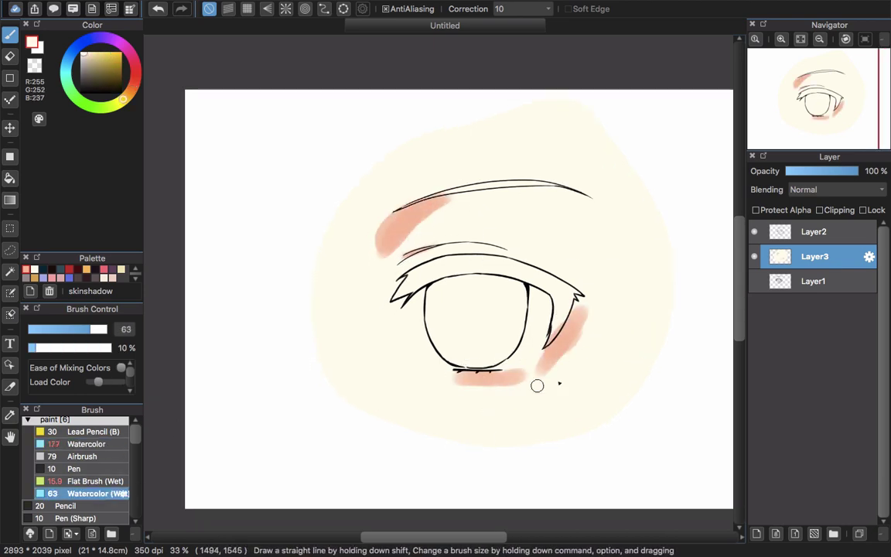
drag(90, 329, 173, 329)
drag(475, 409, 533, 396)
mouse_move(591, 322)
mouse_down()
mouse_move(523, 400)
mouse_move(456, 399)
mouse_up()
mouse_move(347, 221)
mouse_down()
mouse_move(384, 233)
mouse_move(434, 200)
mouse_up()
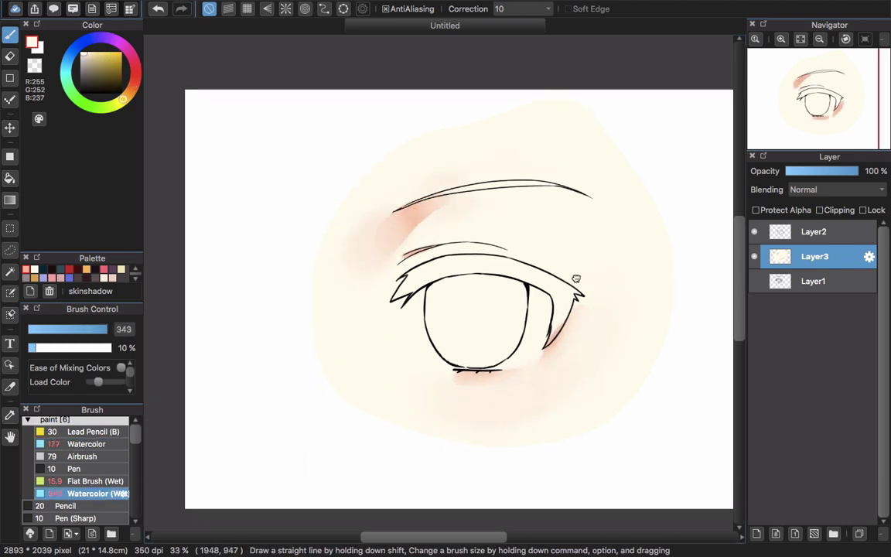
- Add a layer above the skin layer and bucket-fill the upper lash and its tail with black, hiding the skin layer
drag(576, 279, 541, 241)
click(87, 444)
click(757, 534)
click(82, 92)
click(10, 179)
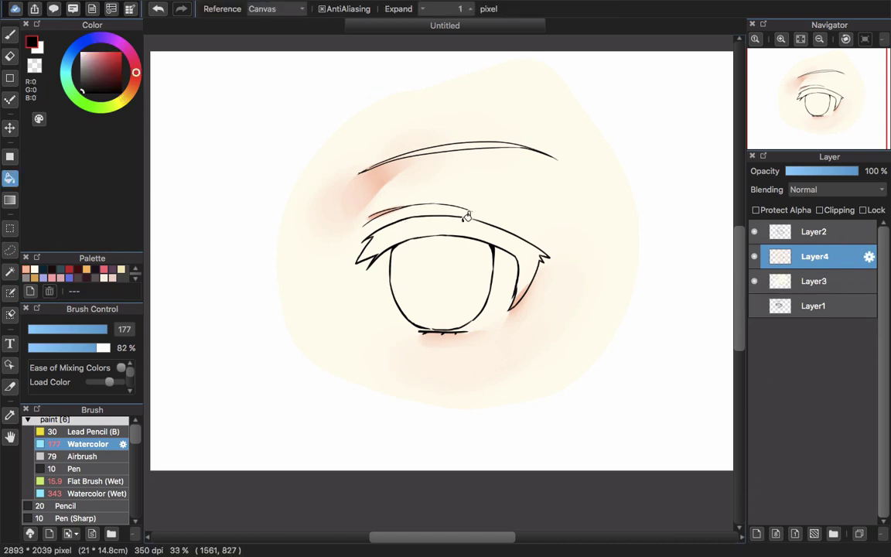
click(464, 223)
click(10, 35)
click(754, 281)
scroll(530, 287, up, 1)
click(10, 179)
click(530, 267)
- Touch up the filled lash with the Watercolor brush at size 19 and the eraser at size 10
click(10, 34)
click(90, 330)
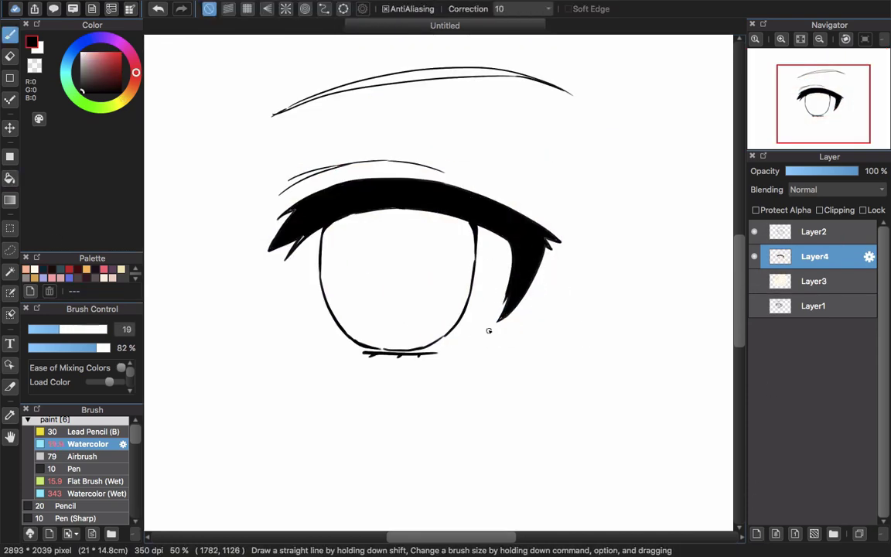
mouse_move(301, 238)
mouse_down()
mouse_move(401, 237)
mouse_move(362, 268)
mouse_up()
key(e)
drag(358, 348, 333, 337)
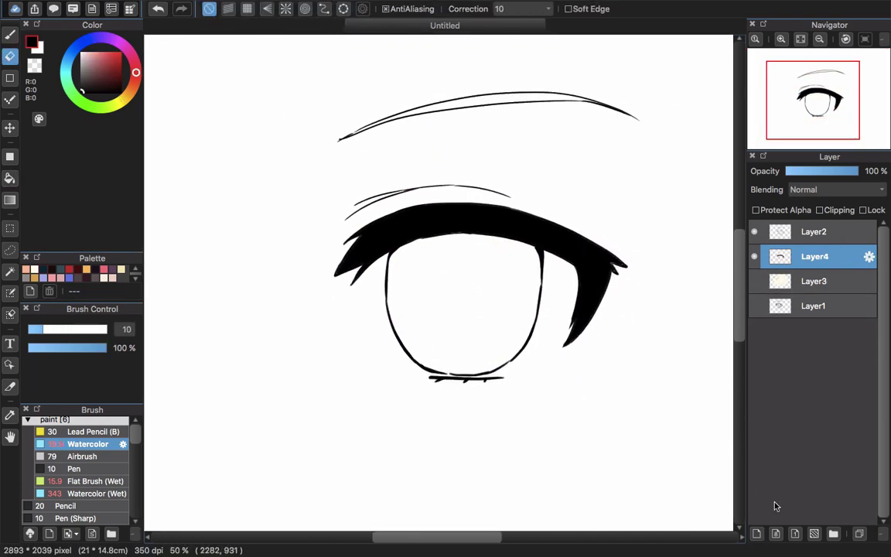
- Add a layer above the filled lash layer, show the skin layer again and choose the Pen brush with white
click(756, 533)
click(754, 306)
click(75, 518)
click(75, 468)
click(39, 49)
click(10, 35)
key(super+z)
scroll(393, 324, up, 2)
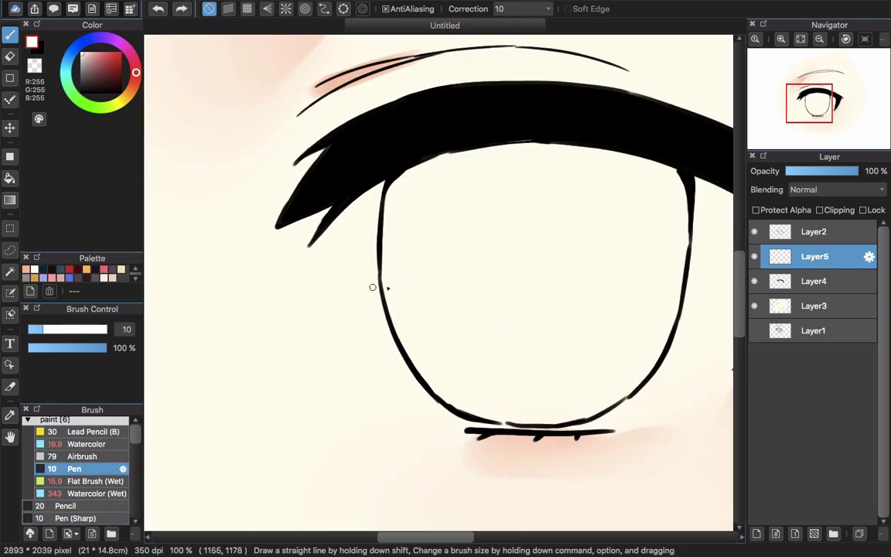
- Move the new layer below the lash layer and outline both sides of the eye white with the Pen at size 29
click(71, 329)
drag(330, 238, 344, 287)
drag(815, 256, 815, 288)
drag(334, 290, 464, 439)
key(super+z)
mouse_move(331, 236)
mouse_down()
mouse_move(366, 362)
mouse_move(463, 430)
mouse_up()
mouse_move(631, 428)
mouse_down()
mouse_move(454, 377)
mouse_move(560, 315)
mouse_up()
- Bucket-fill the iris area and the rest of the eye white with white
key(g)
click(549, 255)
click(434, 263)
click(301, 286)
key(super+z)
- Trim the outer edge of the eye white with the Pen using the transparent colour
key(b)
click(34, 66)
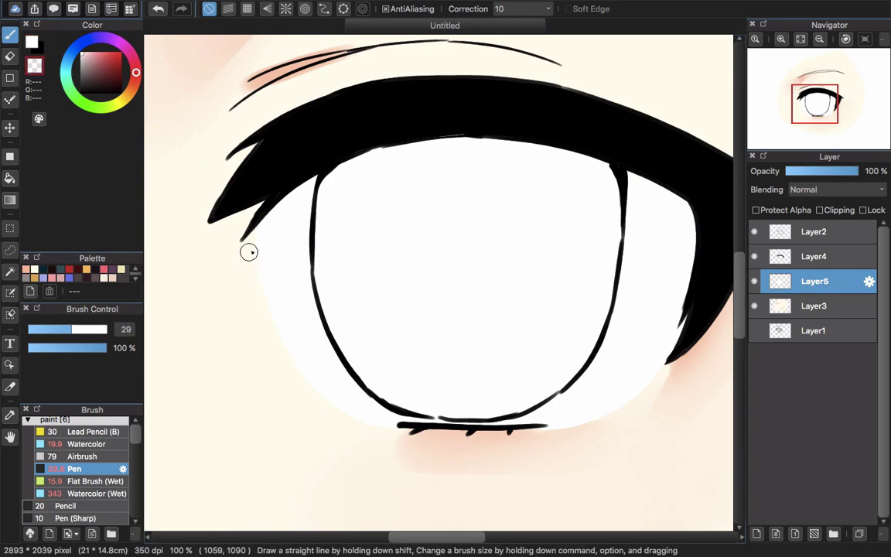
scroll(464, 368, down, 2)
scroll(464, 367, right, 2)
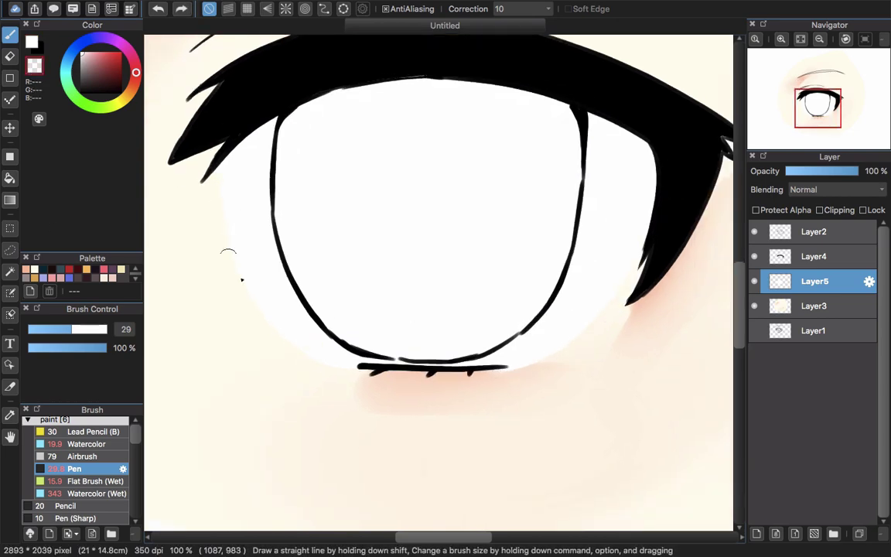
key(super+minus)
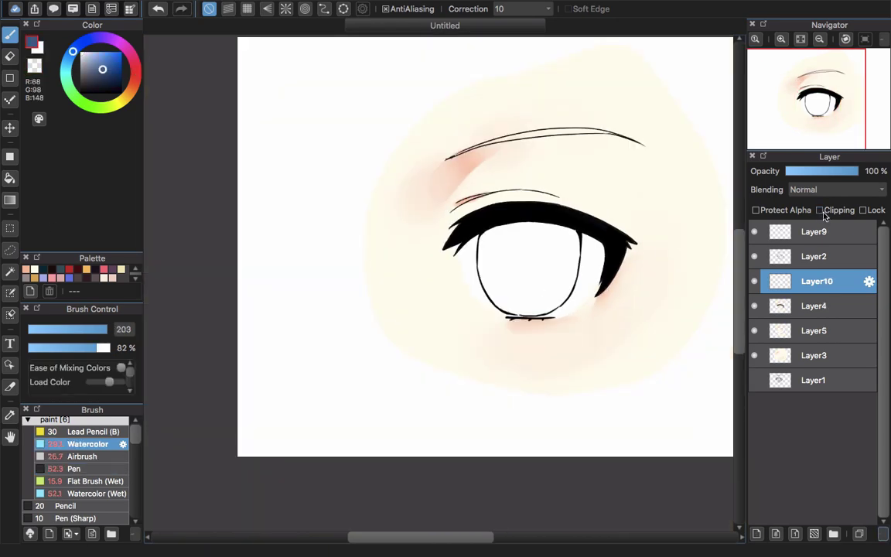
- Turn on clipping for Layer10 and set the Watercolor brush colour to grey R129 G133 B140
click(822, 210)
scroll(611, 298, right, 2)
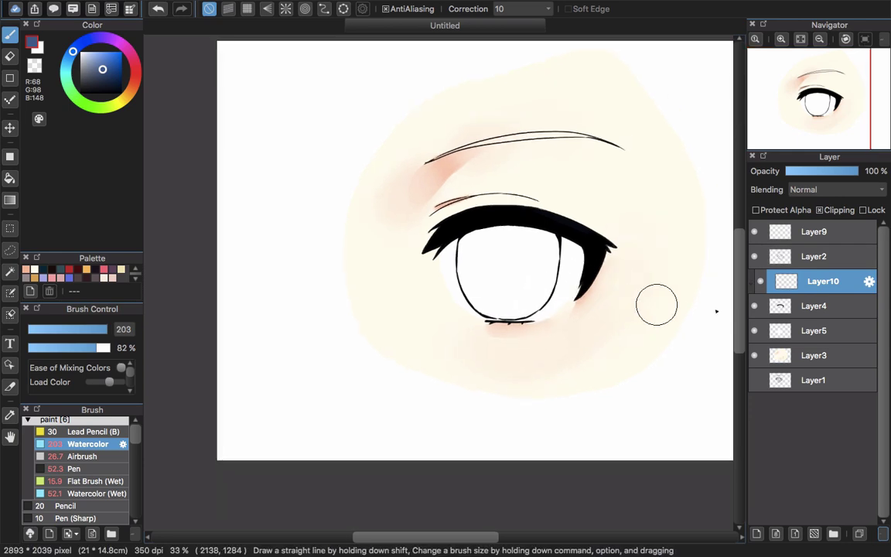
click(89, 71)
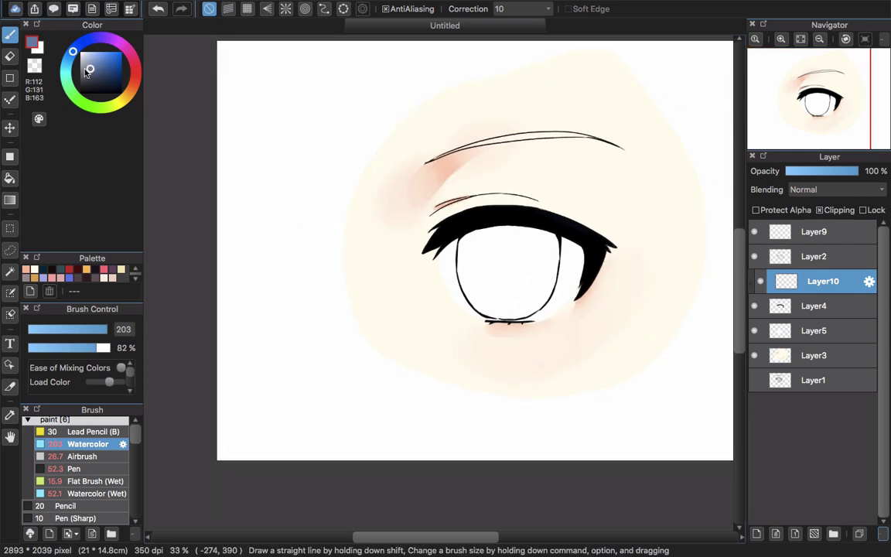
drag(86, 72, 84, 72)
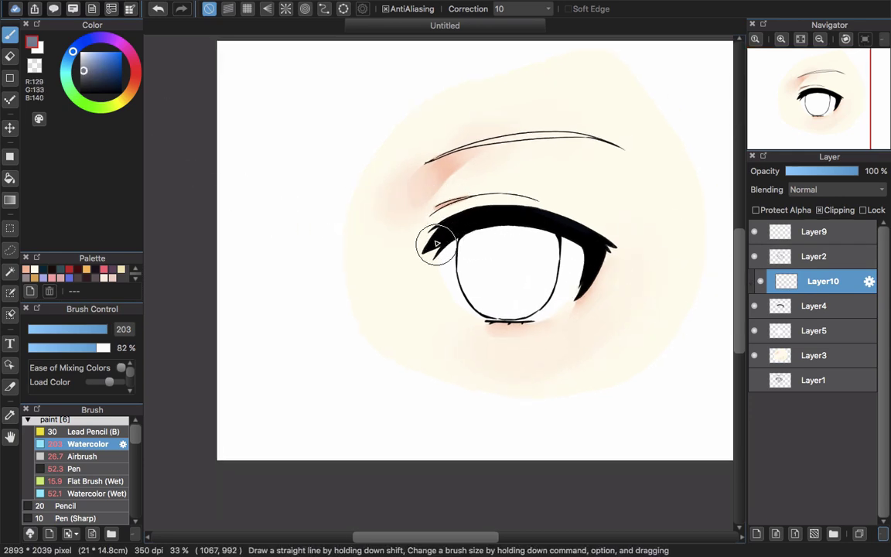
- Move Layer10 below the lash layer and paint a grey shadow band across the upper eye white with Watercolor at size 203
drag(432, 236, 517, 237)
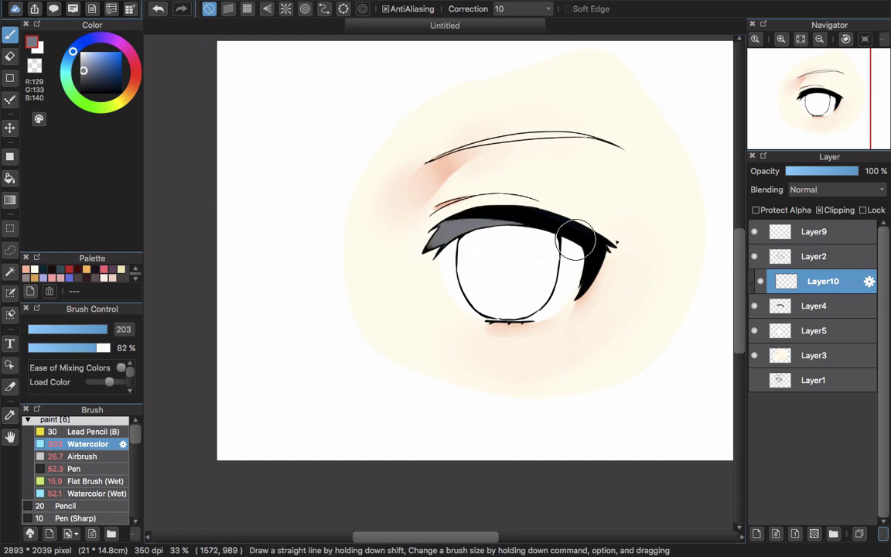
key(super+z)
drag(804, 309, 809, 279)
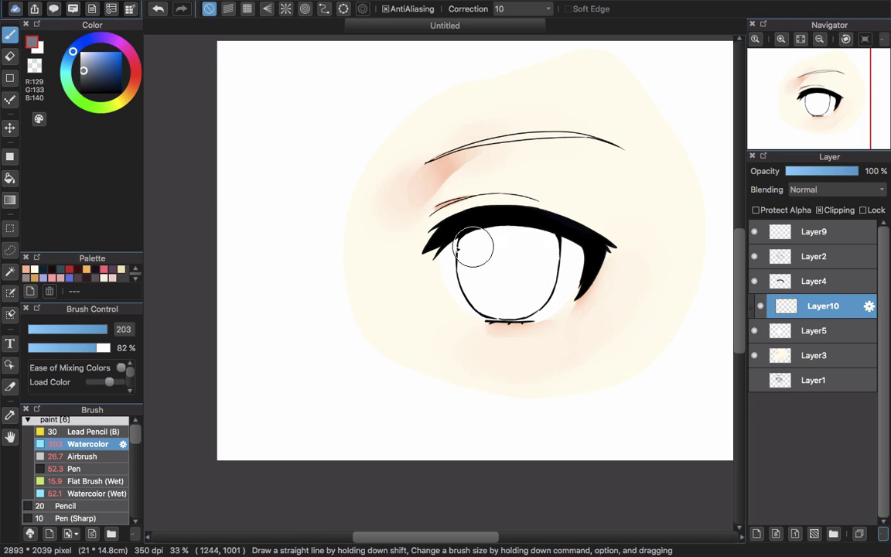
mouse_move(425, 238)
mouse_down()
mouse_move(546, 247)
mouse_move(605, 268)
mouse_up()
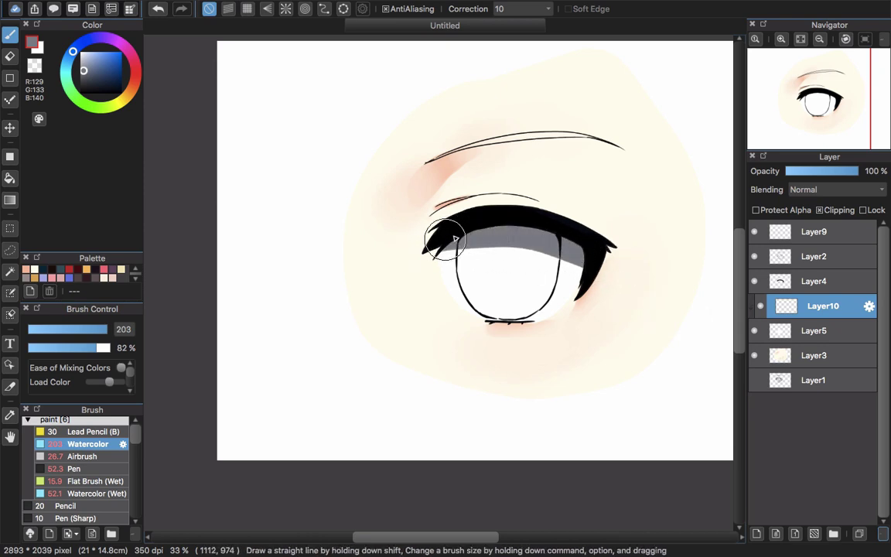
mouse_move(472, 241)
mouse_down()
mouse_move(611, 260)
mouse_move(541, 247)
mouse_up()
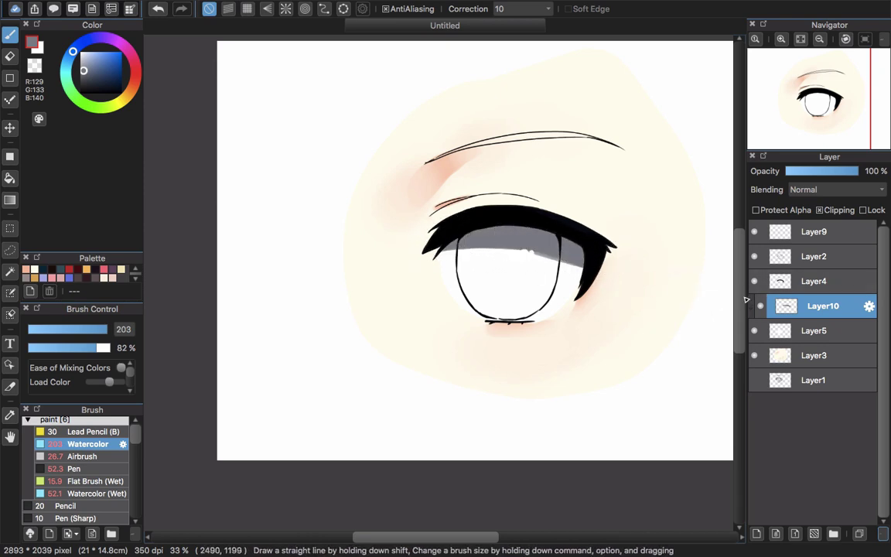
key(super+z)
- Delete Layer9 and add a clipped layer above the grey shadow layer
click(801, 232)
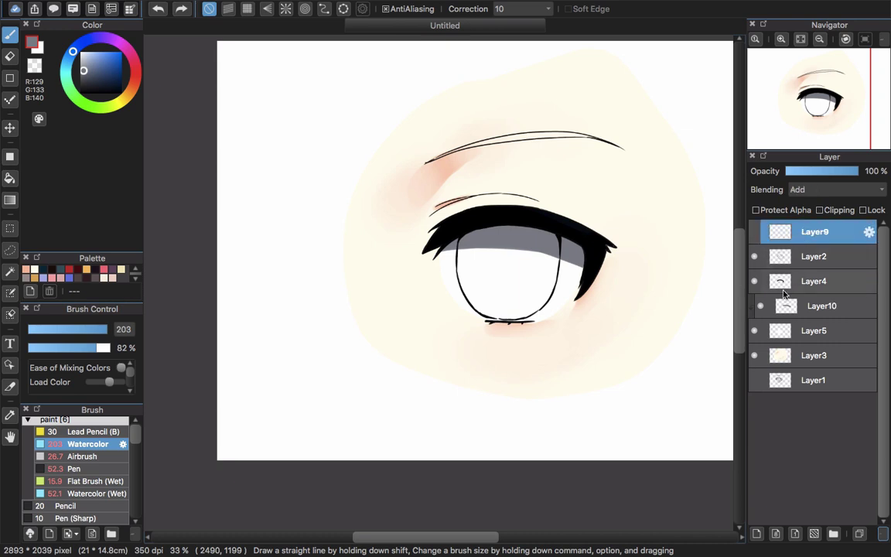
click(881, 534)
click(869, 517)
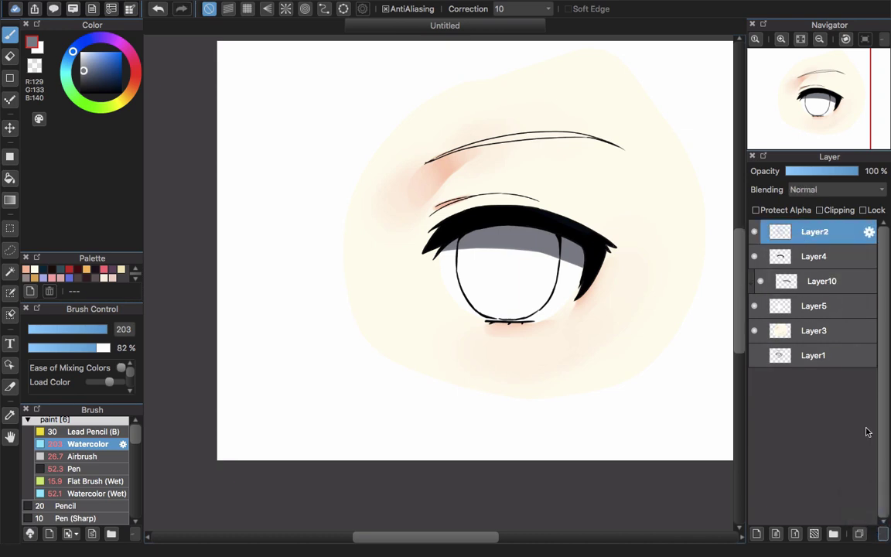
click(829, 283)
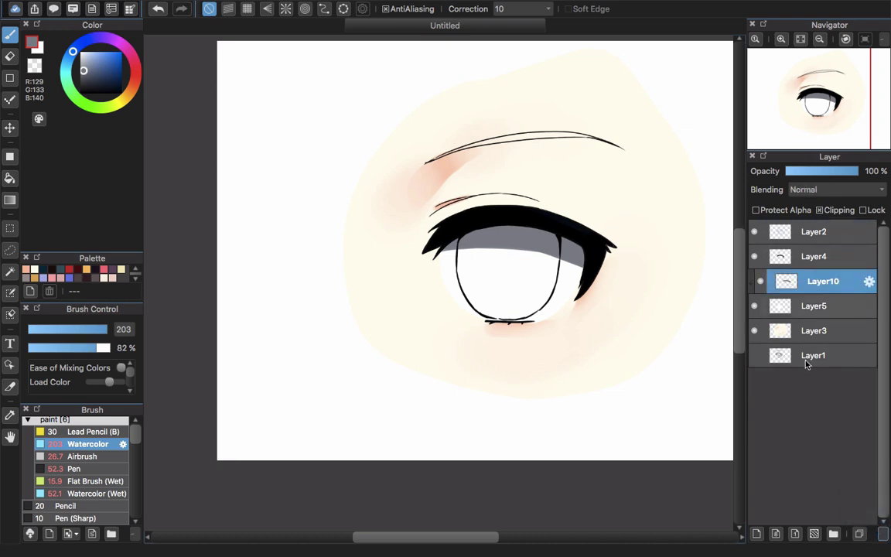
click(777, 532)
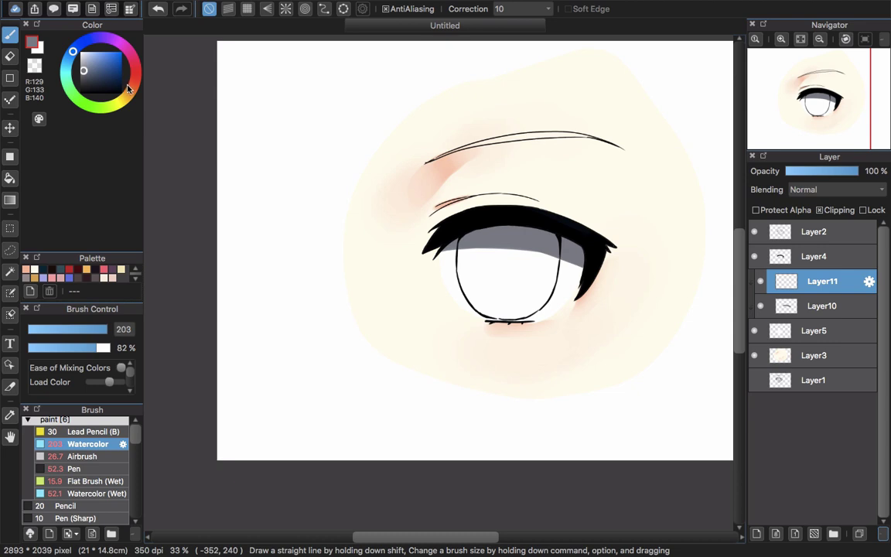
- Set the foreground colour to navy R24 G46 B85 and the background colour to light purple R220 G179 B255
mouse_move(110, 72)
mouse_down()
mouse_move(120, 70)
mouse_move(119, 80)
mouse_up()
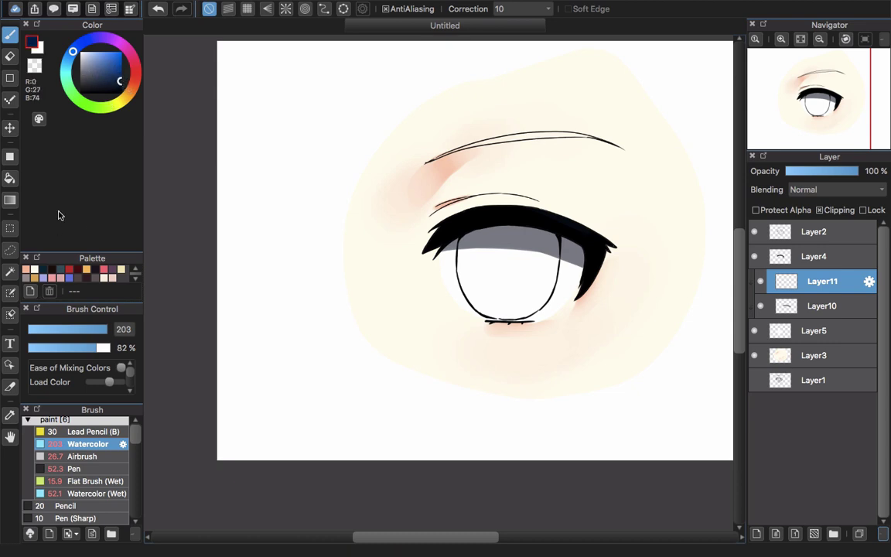
click(40, 51)
click(71, 65)
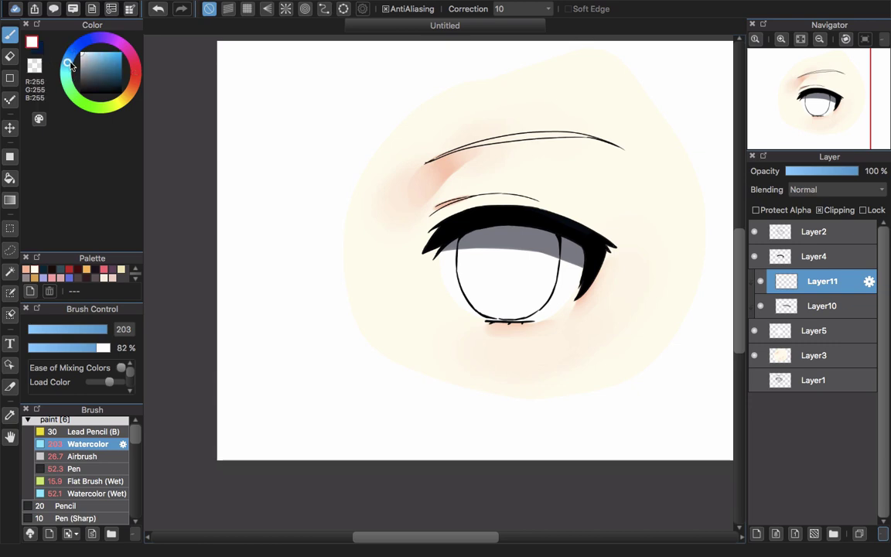
mouse_move(72, 65)
mouse_down()
mouse_move(78, 45)
mouse_move(106, 39)
mouse_move(92, 52)
mouse_up()
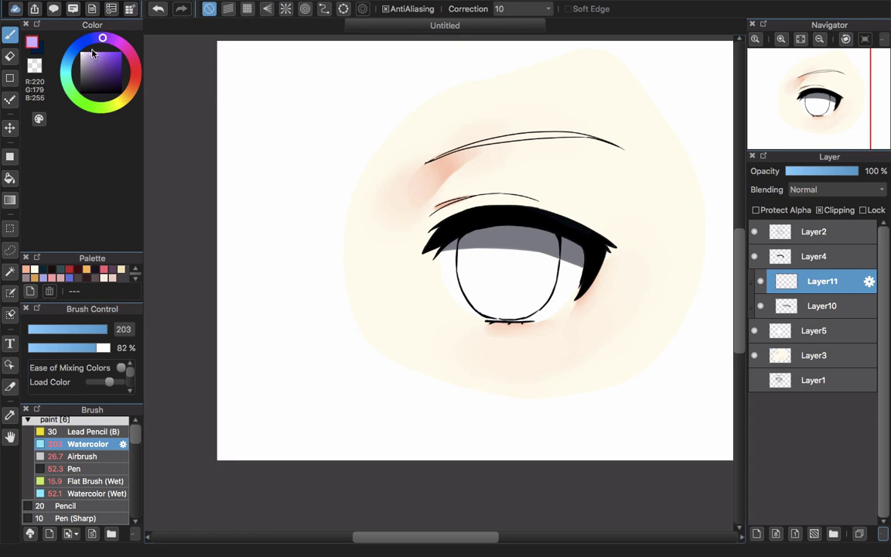
click(40, 51)
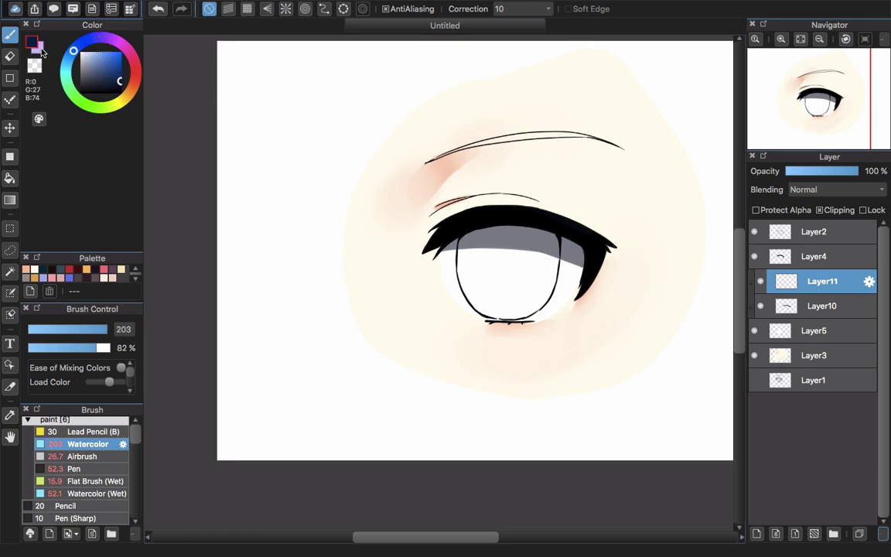
click(115, 81)
drag(113, 81, 110, 79)
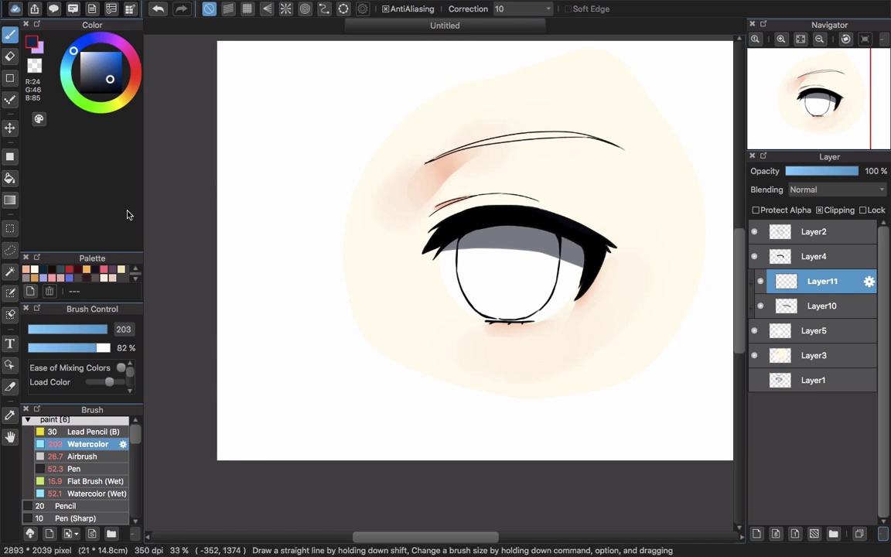
- Hide the grey shadow layer and try to select the iris with the Magic Wand
click(10, 199)
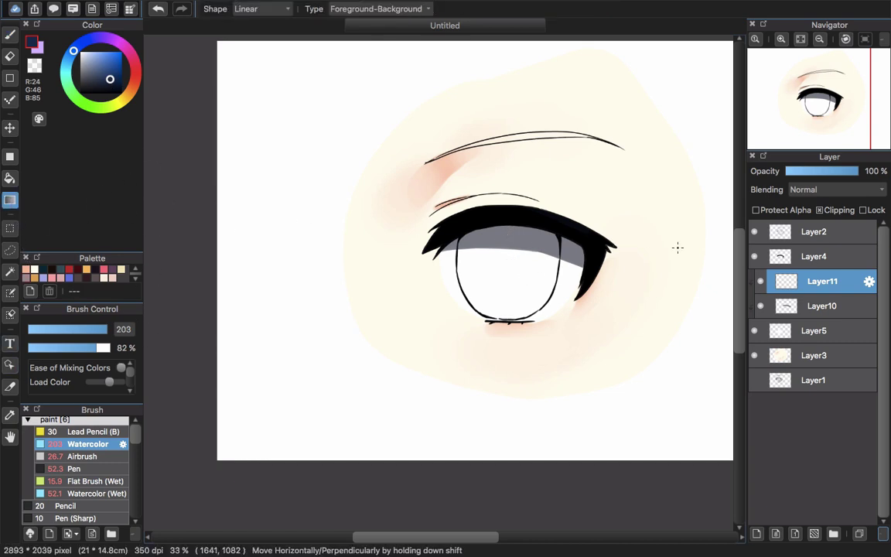
click(761, 306)
key(w)
click(517, 274)
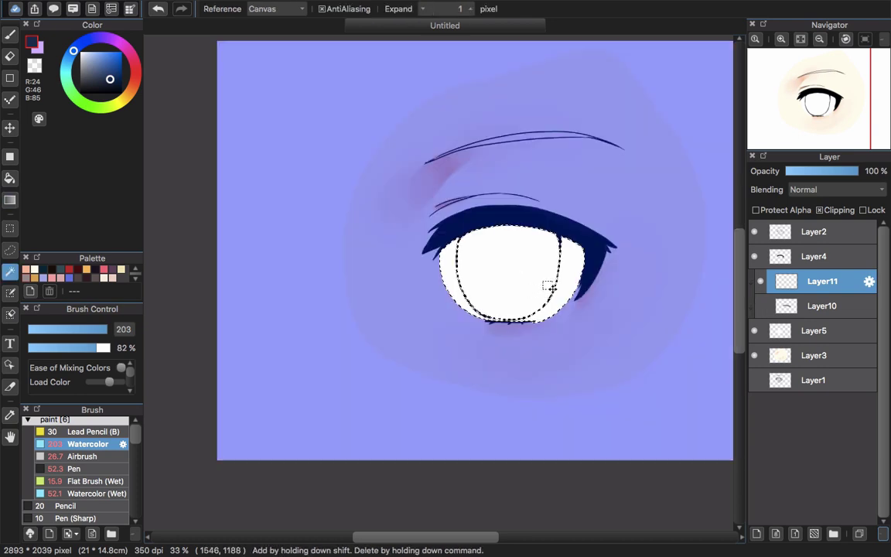
key(super+z)
scroll(501, 308, up, 2)
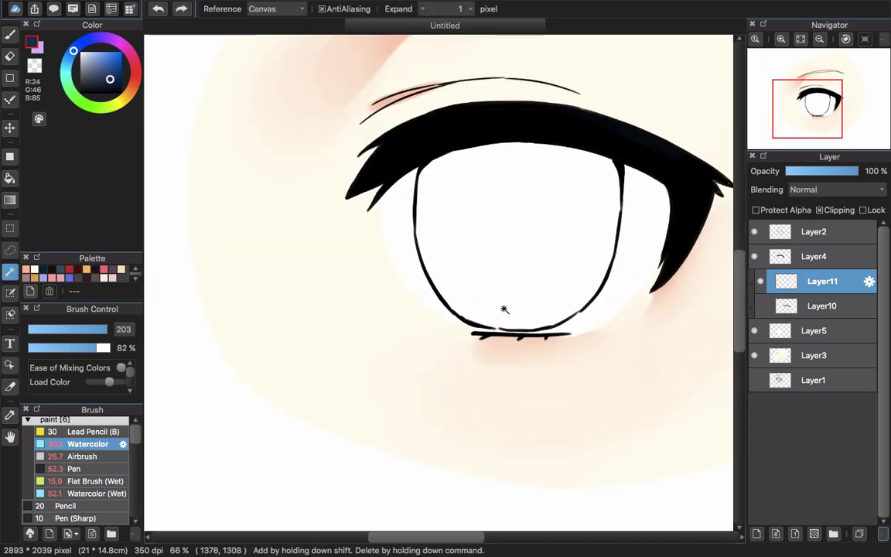
- Select the inside of the iris, covering the gap in its lower outline with Select Pen strokes using the Pen brush
key(s)
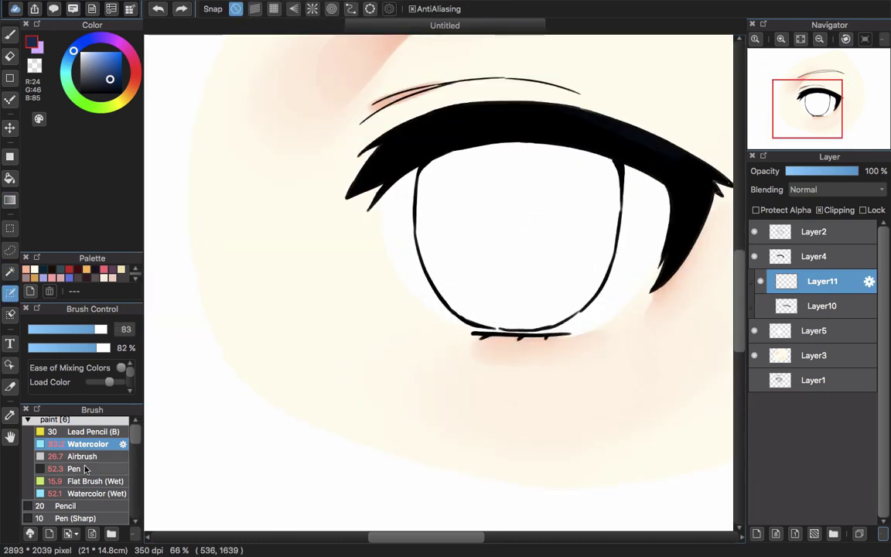
click(74, 469)
drag(484, 325, 517, 328)
drag(495, 325, 527, 326)
key(w)
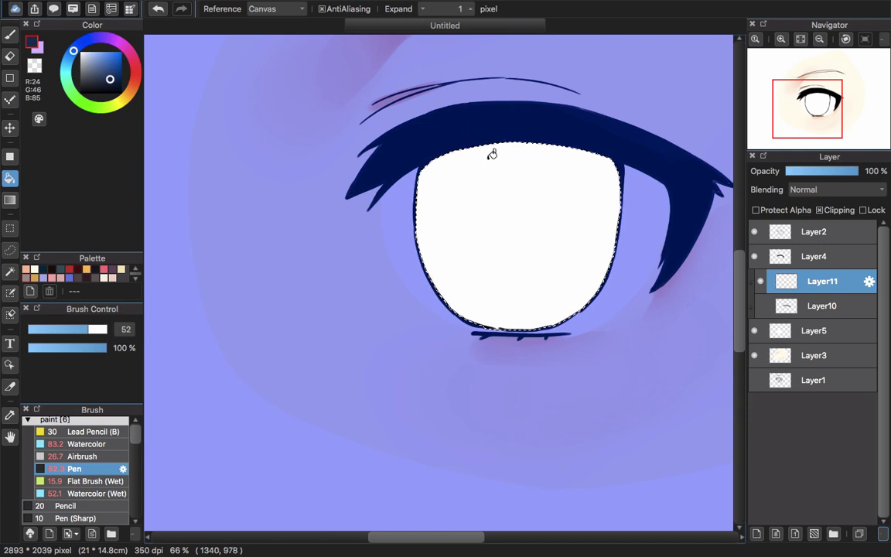
- Try a long linear foreground-background gradient from the top of the iris to below the lower lid
click(10, 200)
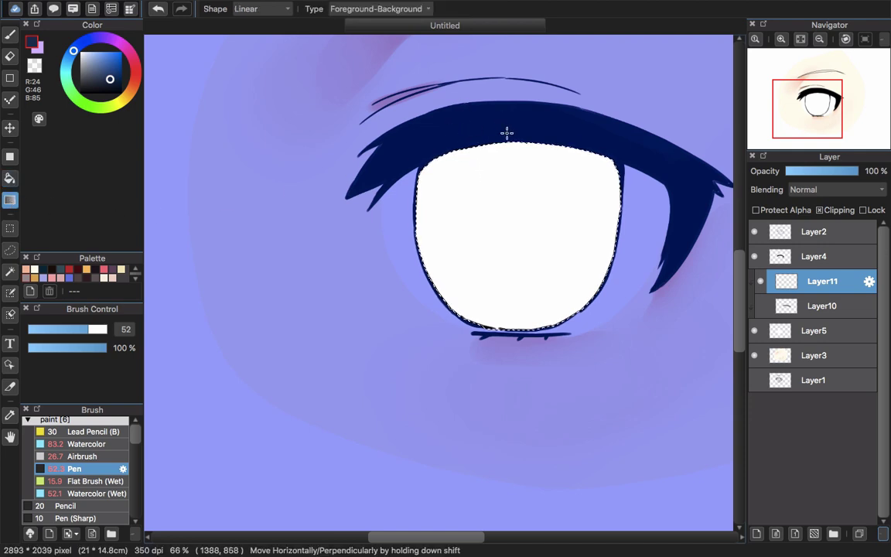
drag(510, 152, 505, 388)
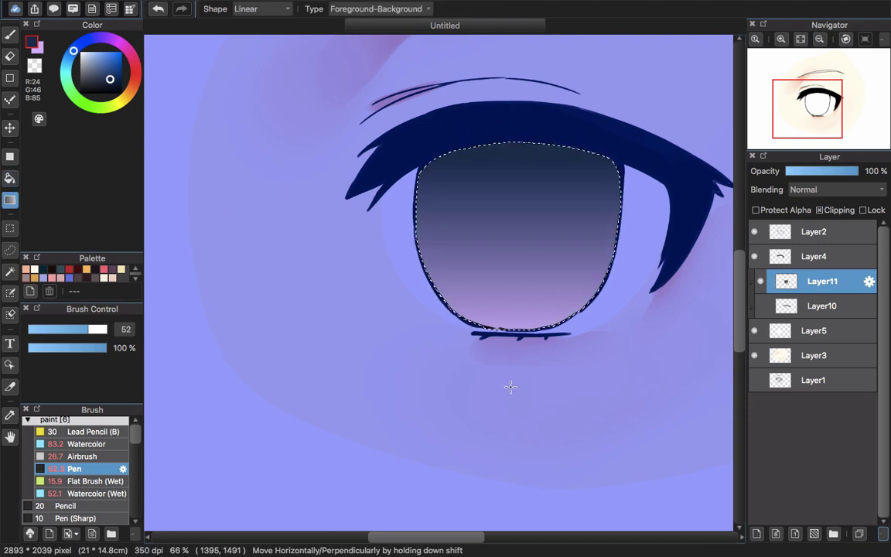
key(super+d)
scroll(510, 217, down, 4)
scroll(478, 299, up, 1)
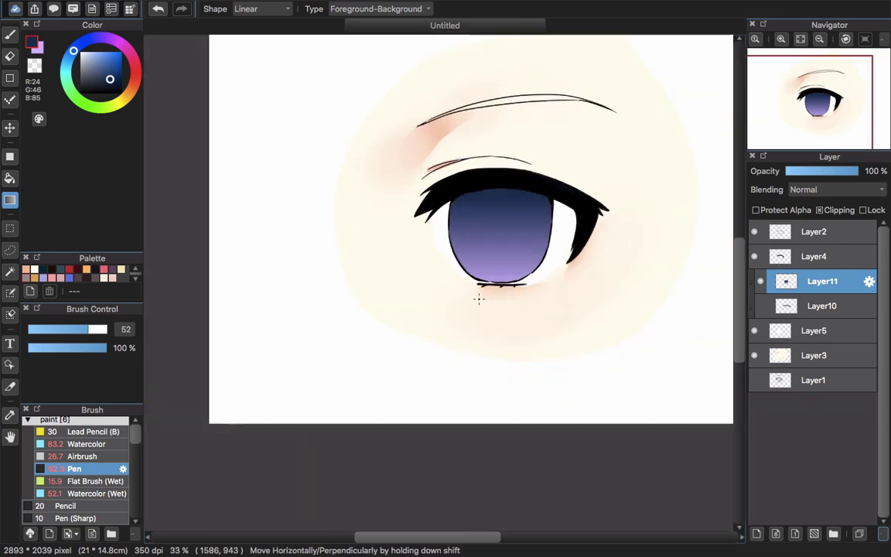
scroll(519, 222, up, 1)
key(ctrl+z)
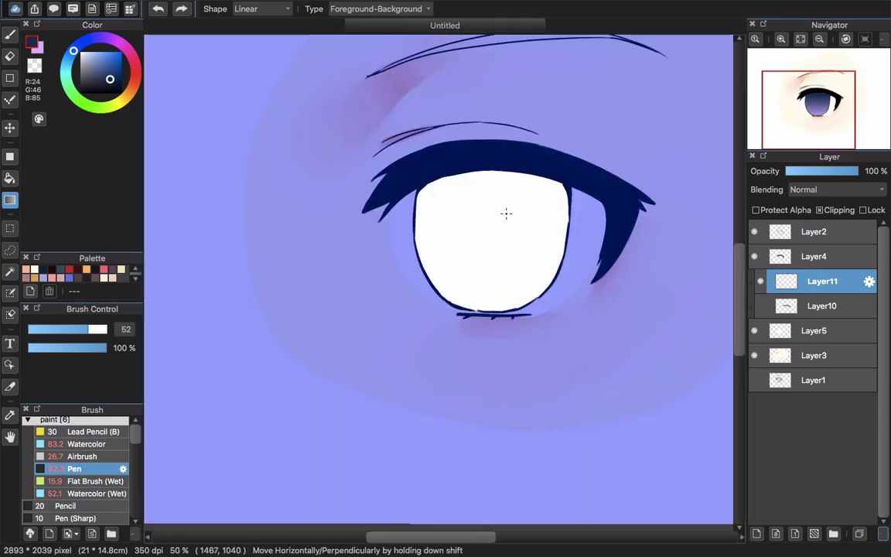
- Darken the foreground colour to R8 G30 B70, try a shorter vertical gradient in the middle of the iris and undo it
click(117, 83)
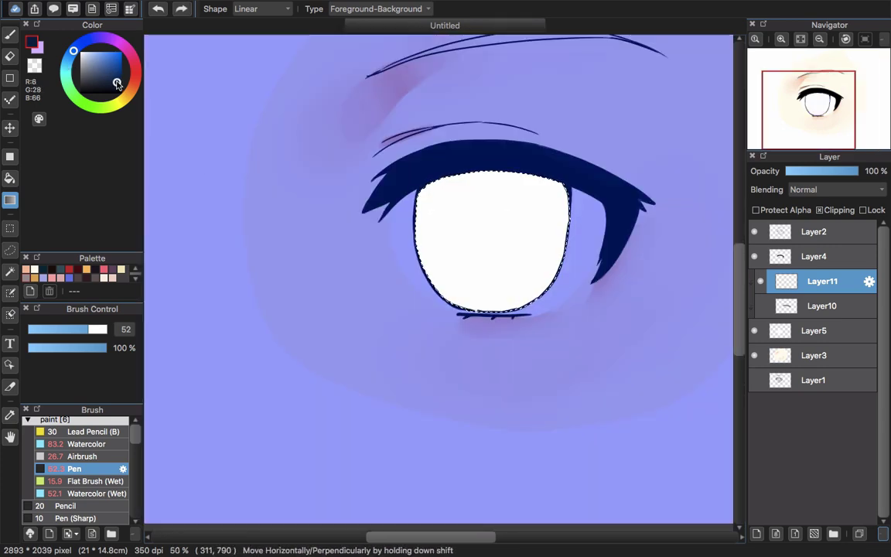
drag(488, 216, 488, 280)
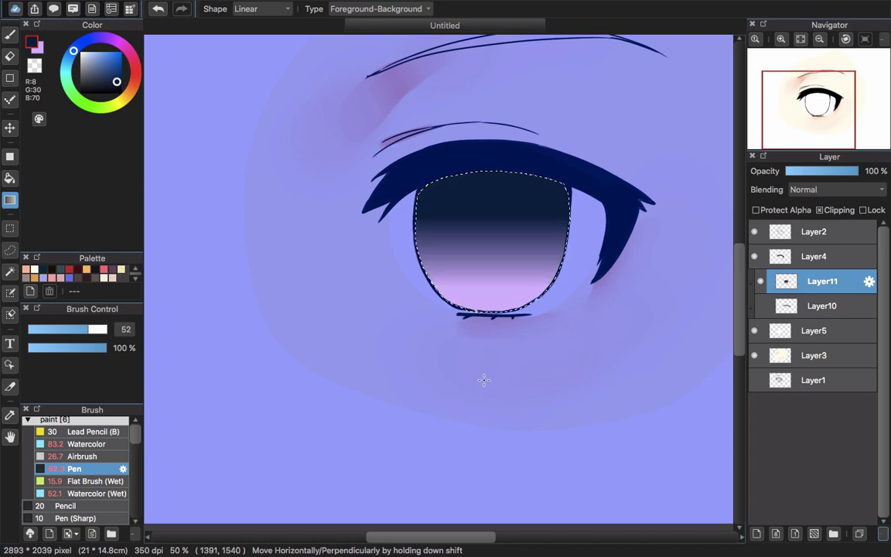
key(super+d)
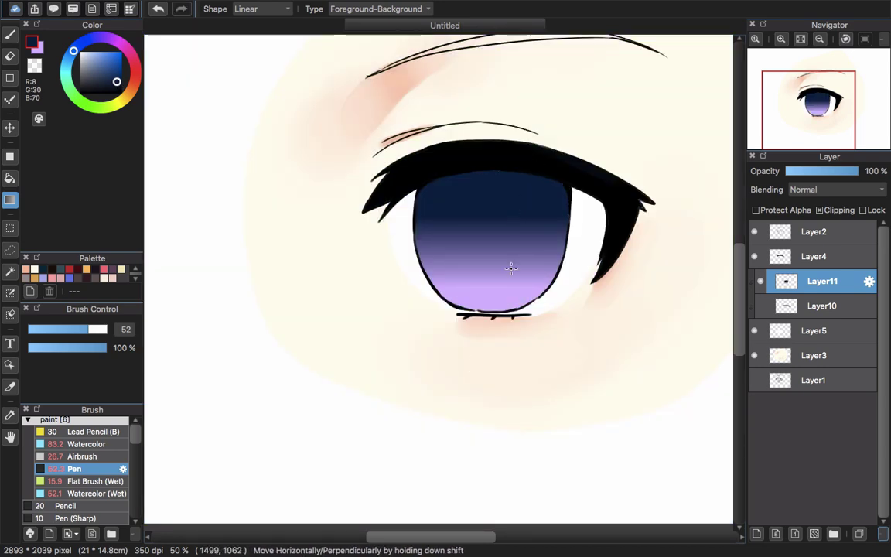
scroll(511, 269, up, 4)
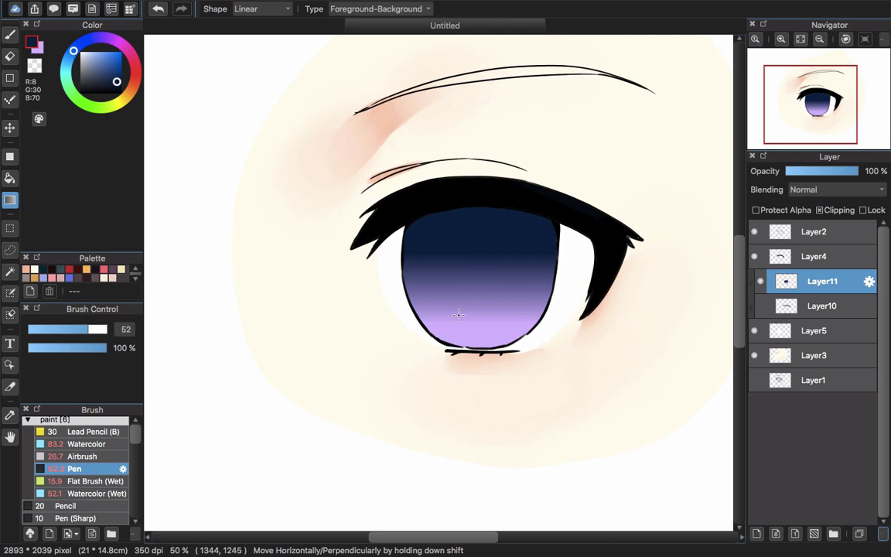
key(super+z)
key(super+z)
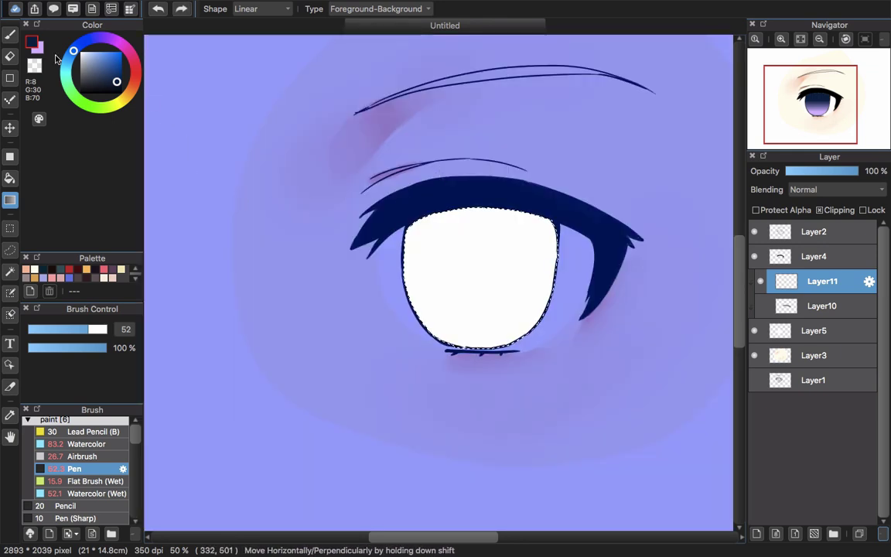
- Replace the light purple gradient colour with light cyan R134 G244 B255
click(39, 48)
drag(74, 50, 67, 69)
click(100, 53)
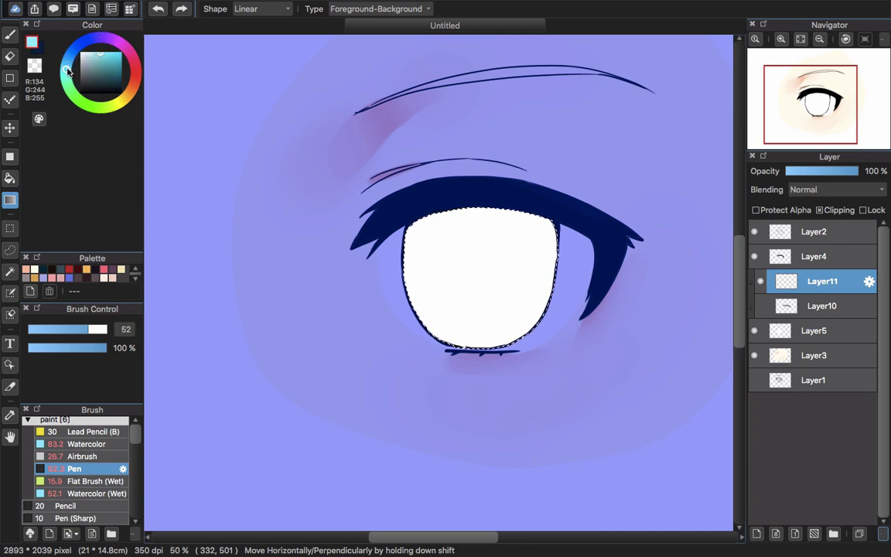
- Fill the iris with a vertical linear gradient from dark blue R8 G30 B70 down to light cyan R134 G244 B255 and clear the selection
drag(480, 241, 480, 347)
key(super+z)
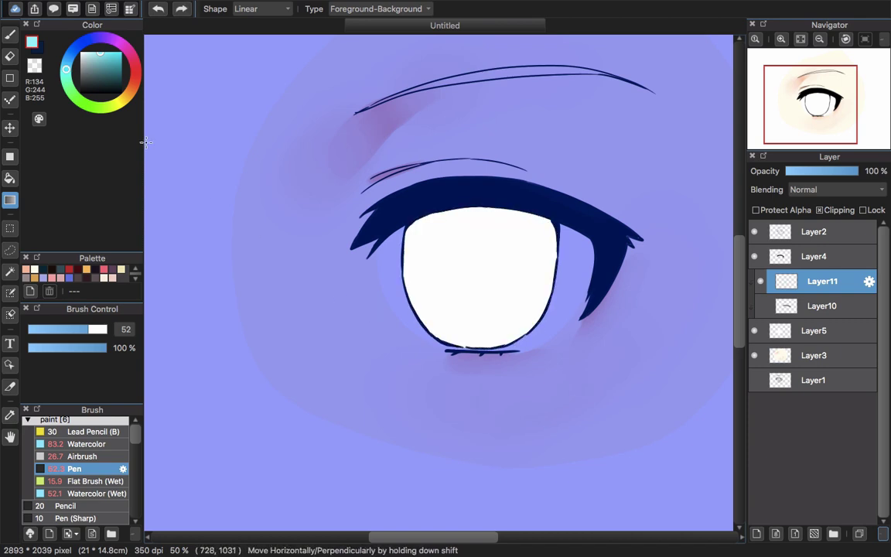
click(40, 48)
drag(475, 241, 476, 289)
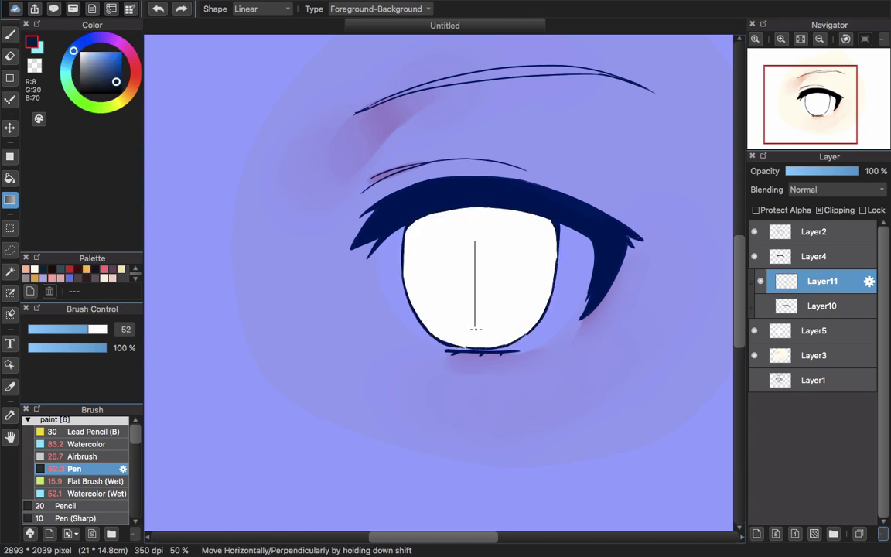
drag(475, 329, 477, 348)
key(super+d)
drag(519, 285, 540, 310)
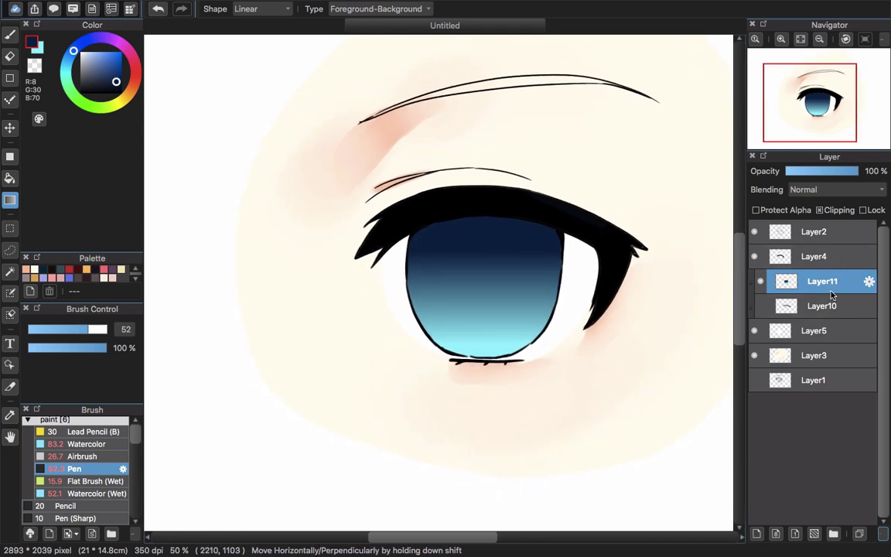
- Turn on alpha protection for the iris gradient layer, Layer11
click(756, 210)
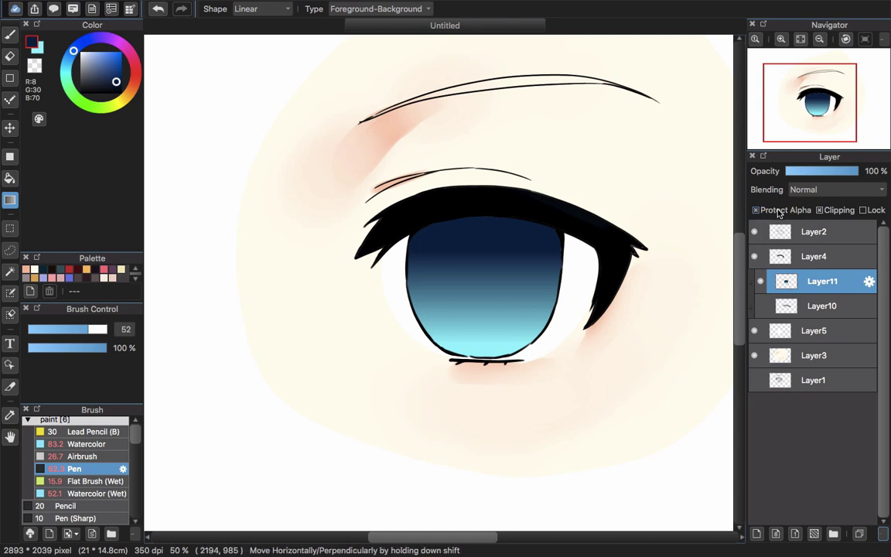
scroll(513, 302, left, 1)
scroll(513, 302, down, 1)
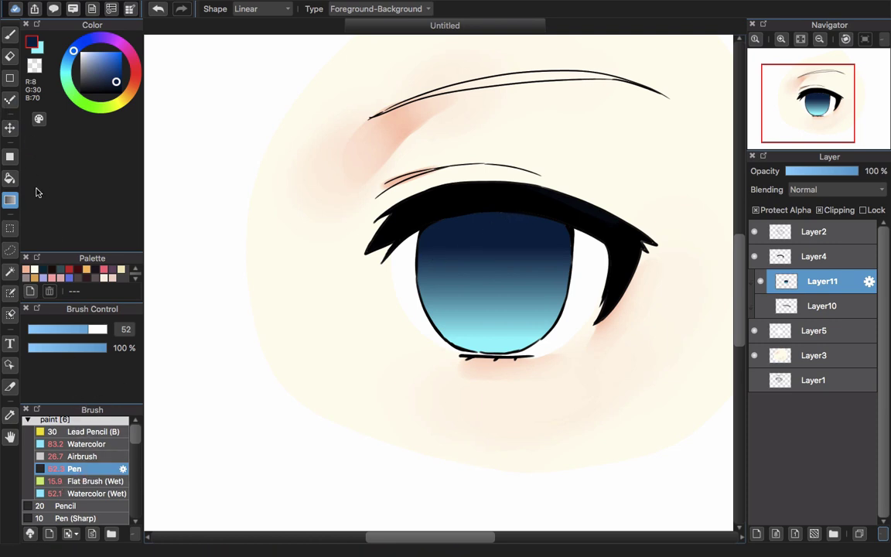
- Turn on the ellipse snap for the Pen brush and widen the guide to fit around the iris
key(b)
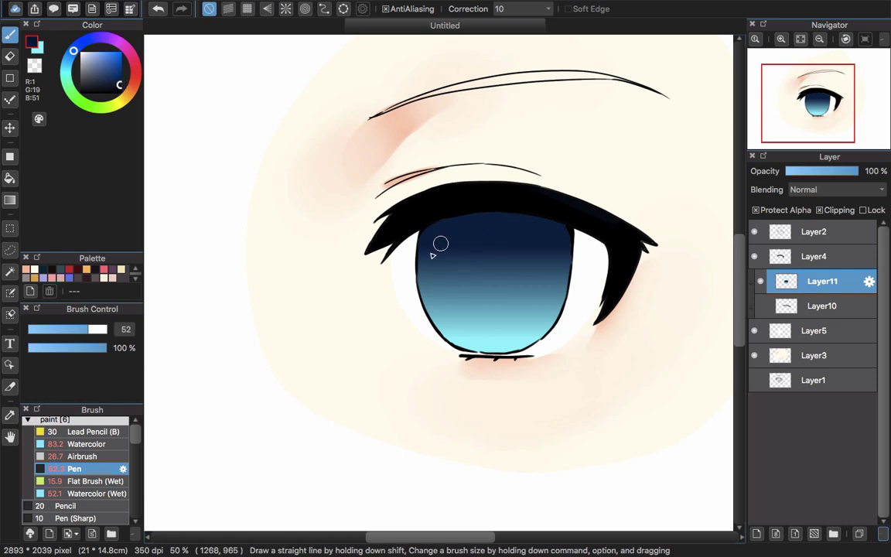
click(343, 11)
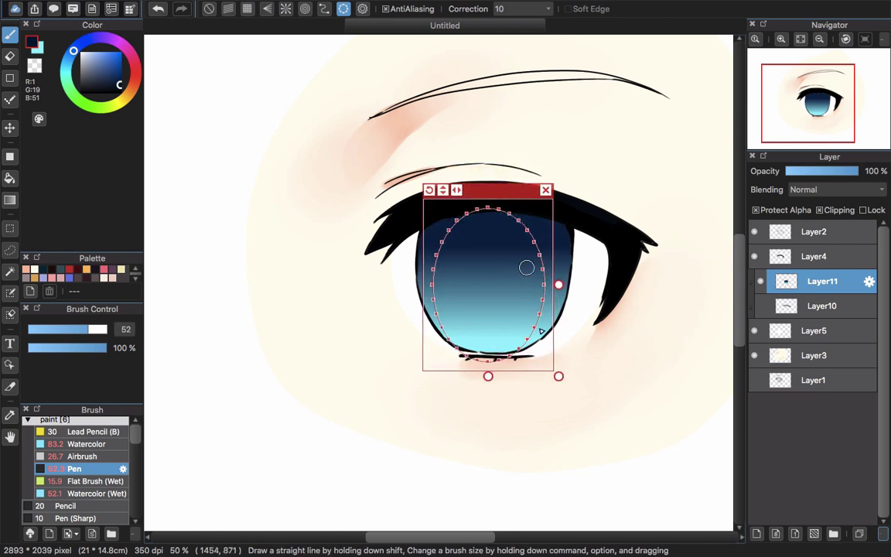
drag(558, 284, 577, 286)
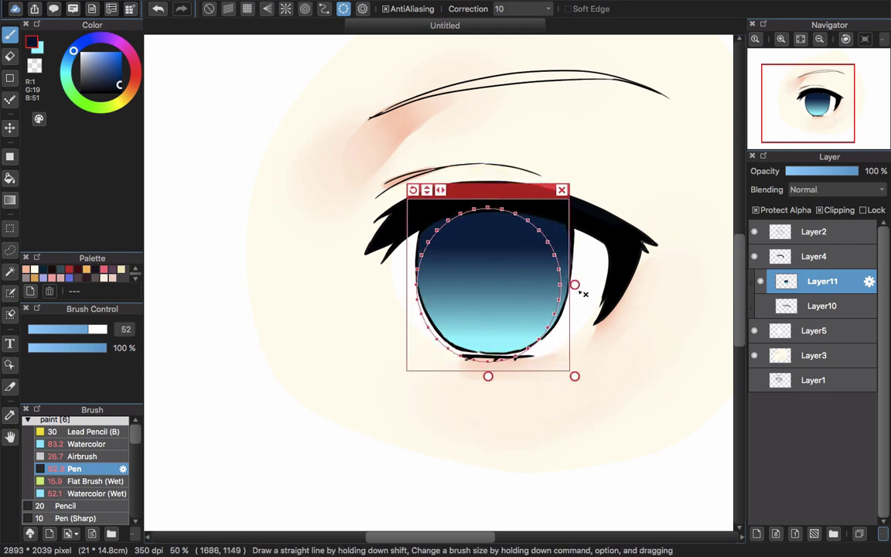
mouse_move(536, 194)
mouse_down()
mouse_move(548, 199)
mouse_move(536, 198)
mouse_up()
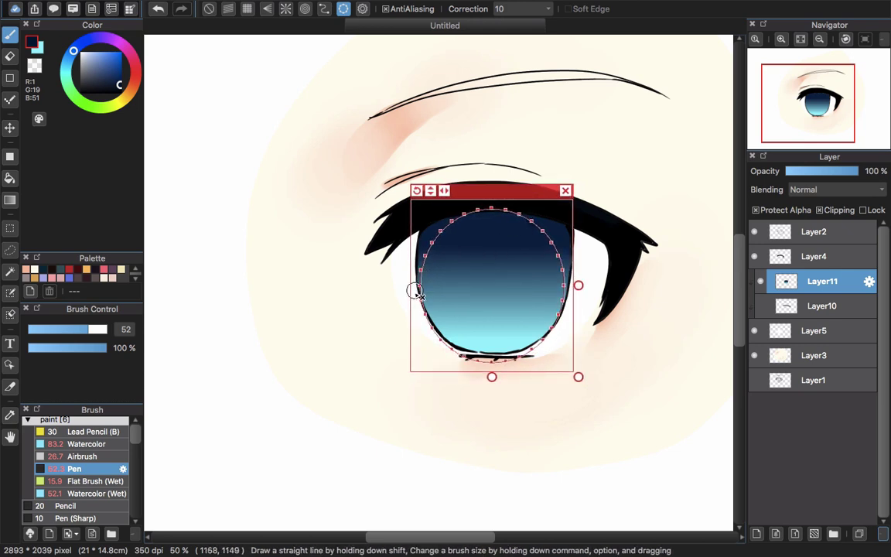
- Enlarge the ellipse guide slightly, paint dark navy R1 G19 B51 shading along the iris's upper side edges, and remove the guide
mouse_move(413, 293)
mouse_down()
mouse_move(448, 225)
mouse_move(485, 207)
mouse_move(533, 215)
mouse_move(561, 240)
mouse_move(566, 309)
mouse_up()
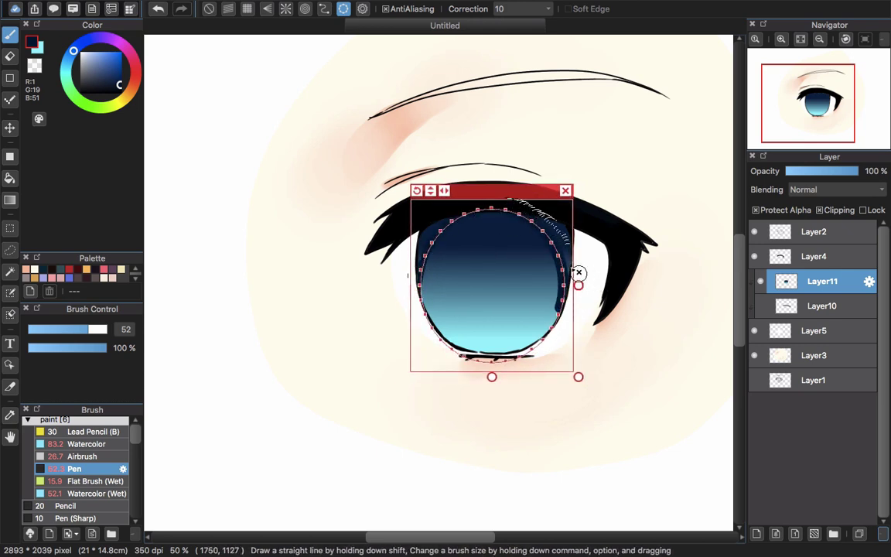
key(super+z)
drag(579, 379, 588, 391)
mouse_move(410, 261)
mouse_down()
mouse_move(471, 197)
mouse_move(548, 218)
mouse_move(579, 257)
mouse_up()
click(574, 181)
key(super+z)
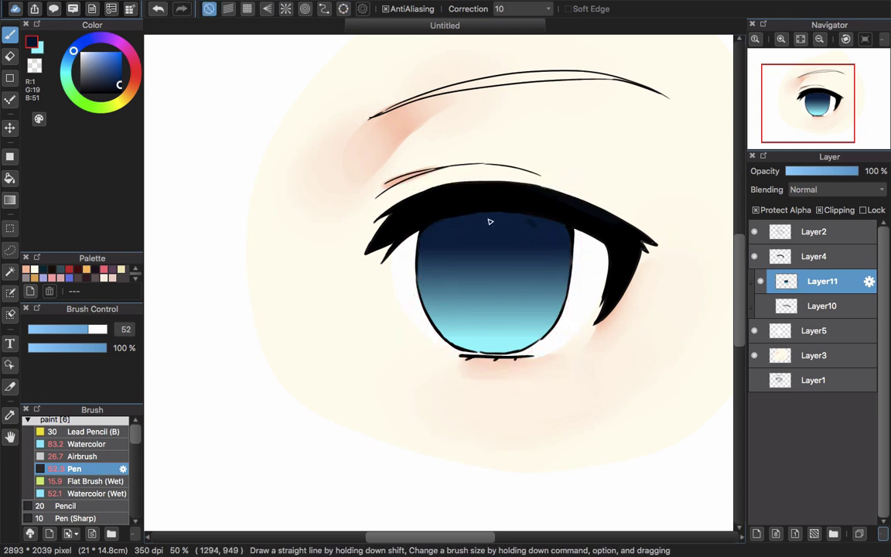
click(343, 9)
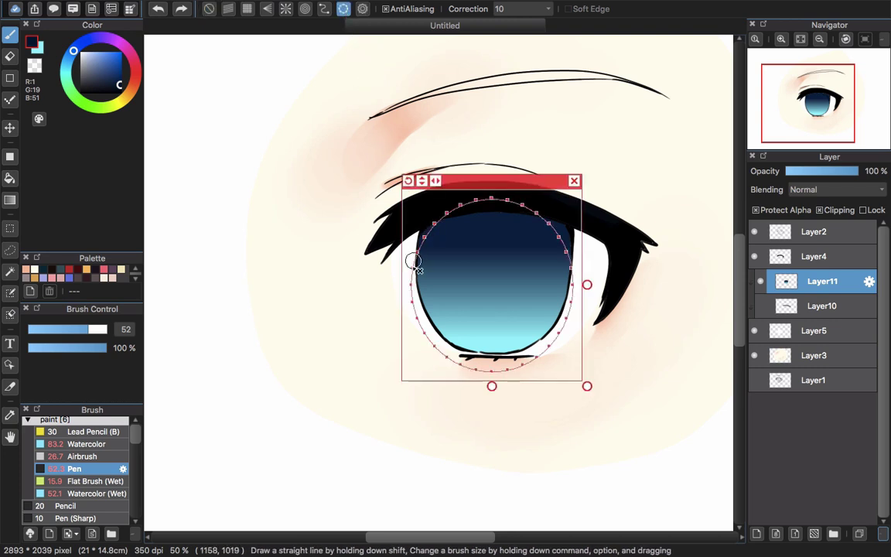
click(574, 180)
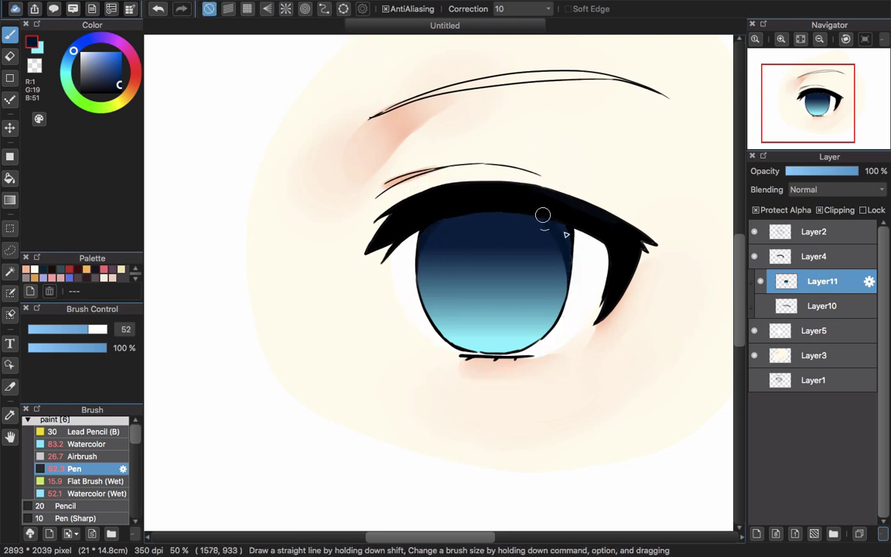
- Turn the ellipse snap back on and shrink its guide to a small upright oval in the centre of the iris for the pupil
drag(483, 258, 465, 262)
click(343, 10)
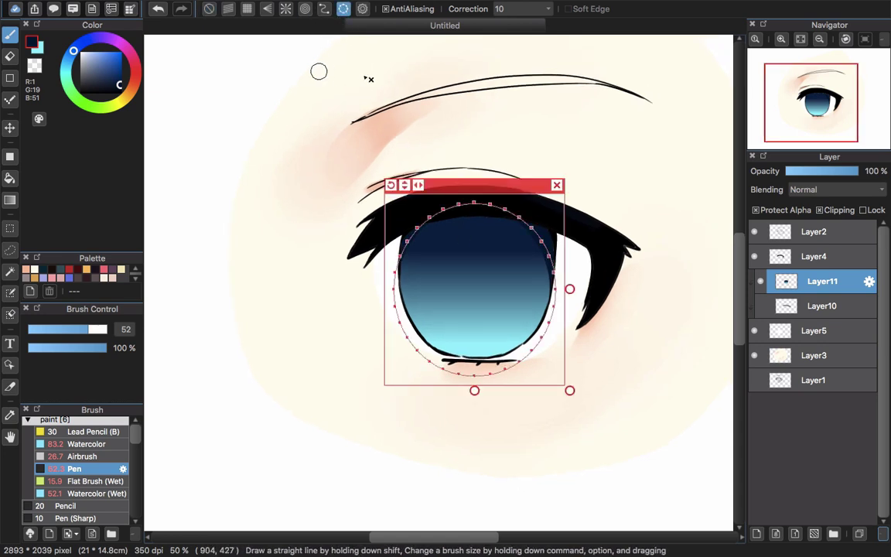
drag(571, 290, 542, 293)
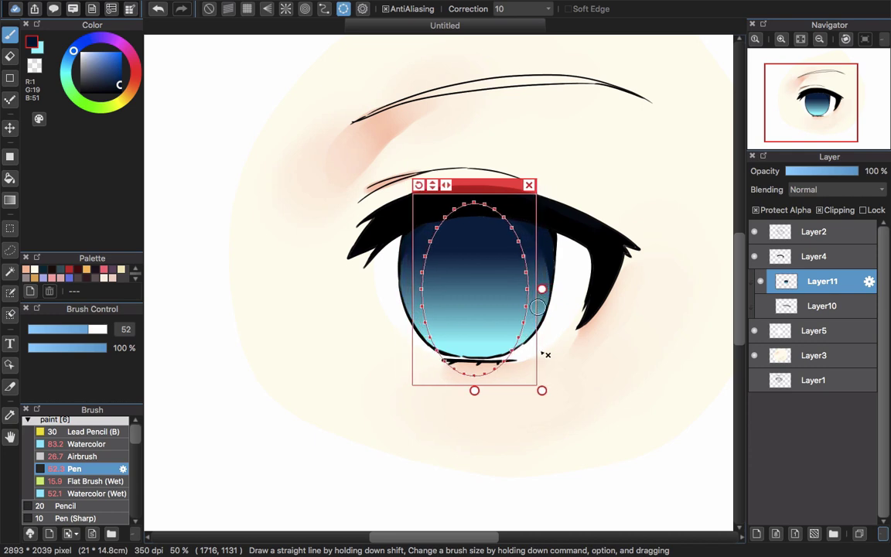
drag(538, 391, 524, 354)
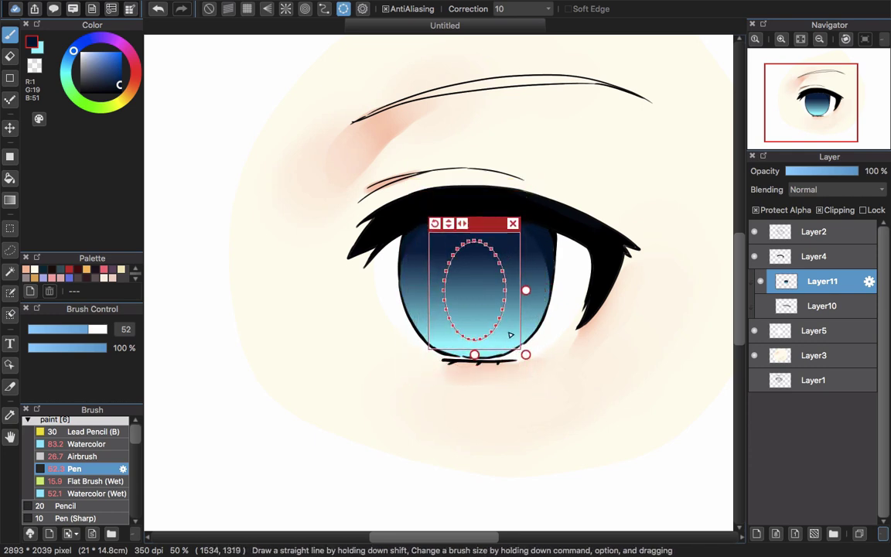
drag(489, 219, 490, 211)
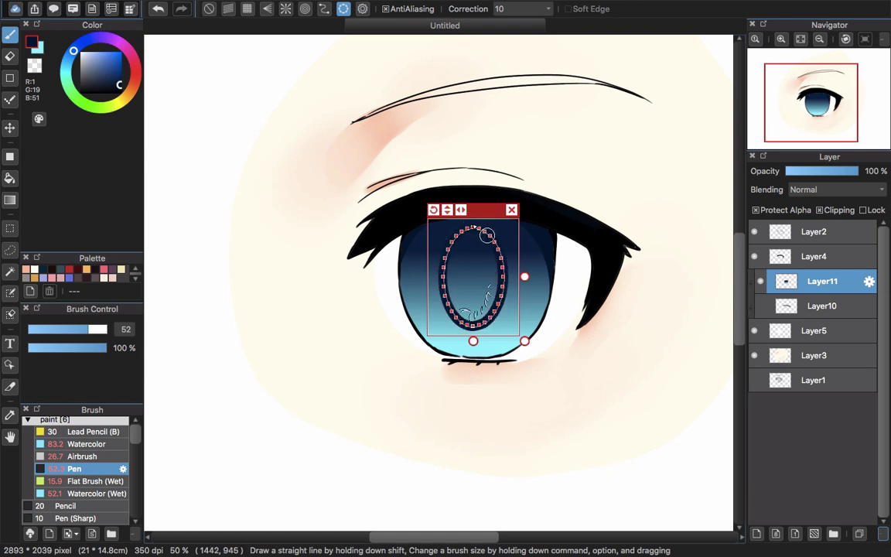
- Reduce the Pen size to 28 and trace a dark navy pupil outline along the oval guide
key(bracketleft)
key(bracketleft)
key(bracketleft)
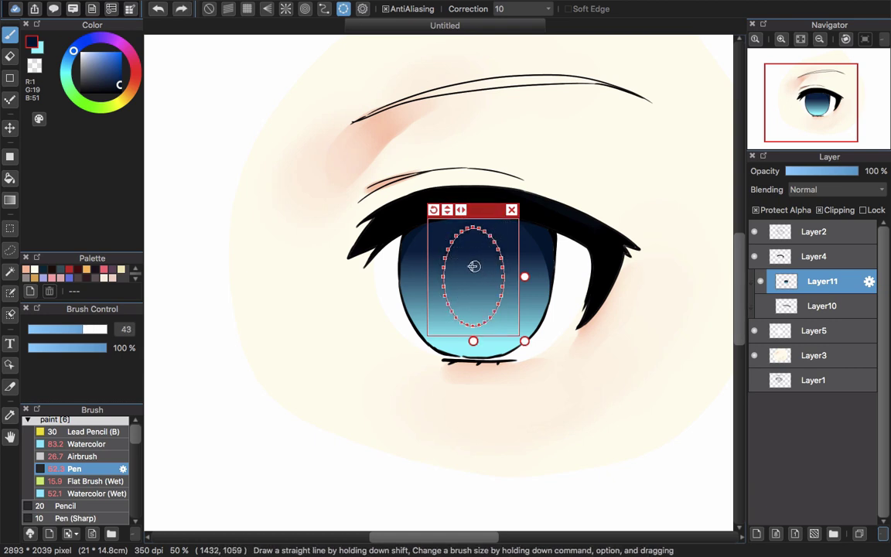
mouse_move(474, 225)
mouse_down()
mouse_move(471, 322)
mouse_move(475, 228)
mouse_move(537, 169)
mouse_move(600, 175)
mouse_move(485, 210)
mouse_up()
key(super+z)
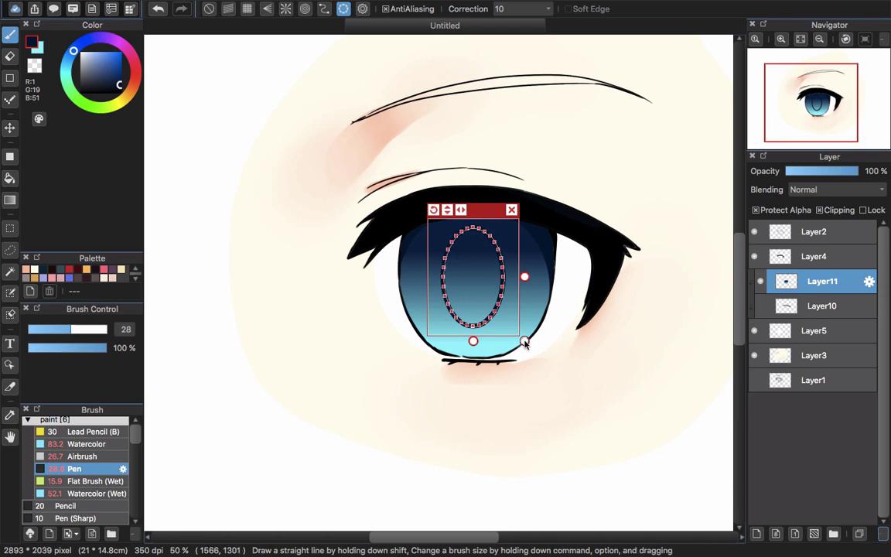
- Paint dark blue R8 G30 B70 and a light cyan R134 G244 B255 lower crescent along a smaller oval inside the pupil, then remove the guide
drag(524, 341, 511, 335)
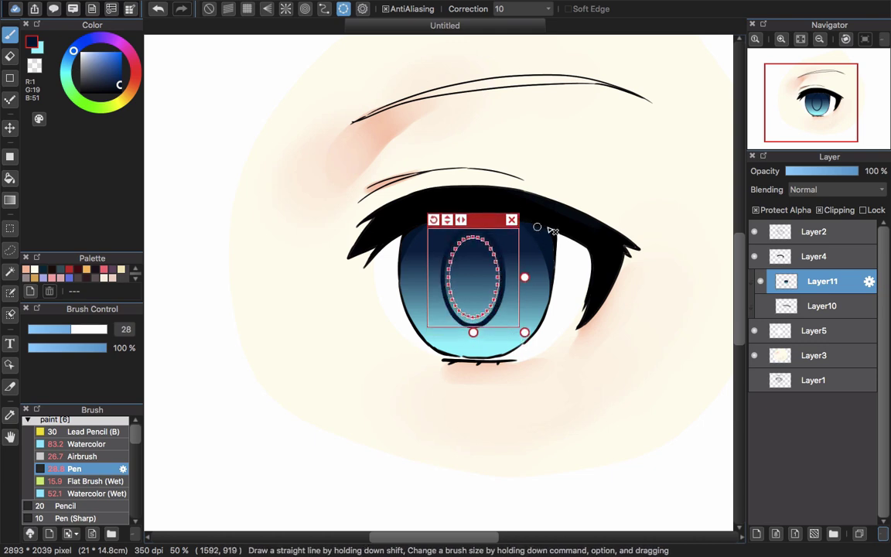
right_click(511, 241)
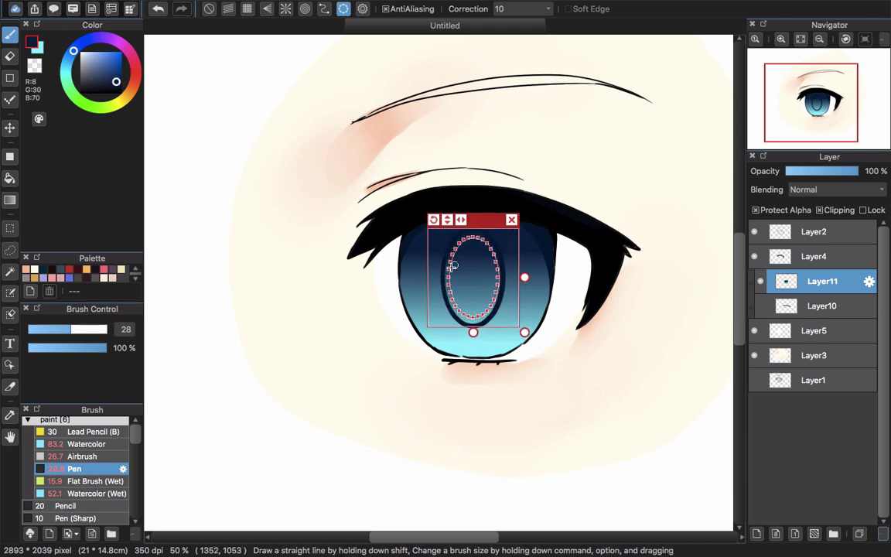
mouse_move(451, 275)
mouse_down()
mouse_move(497, 241)
mouse_move(465, 263)
mouse_move(472, 240)
mouse_move(452, 264)
mouse_move(464, 310)
mouse_move(462, 286)
mouse_move(489, 241)
mouse_move(461, 247)
mouse_move(499, 265)
mouse_move(486, 251)
mouse_move(487, 292)
mouse_move(492, 282)
mouse_move(473, 288)
mouse_move(465, 273)
mouse_move(475, 299)
mouse_move(457, 293)
mouse_move(464, 311)
mouse_move(476, 313)
mouse_move(462, 314)
mouse_move(472, 314)
mouse_move(493, 290)
mouse_move(463, 311)
mouse_move(470, 347)
mouse_move(451, 295)
mouse_move(467, 313)
mouse_move(495, 300)
mouse_up()
right_click(479, 303)
right_click(473, 343)
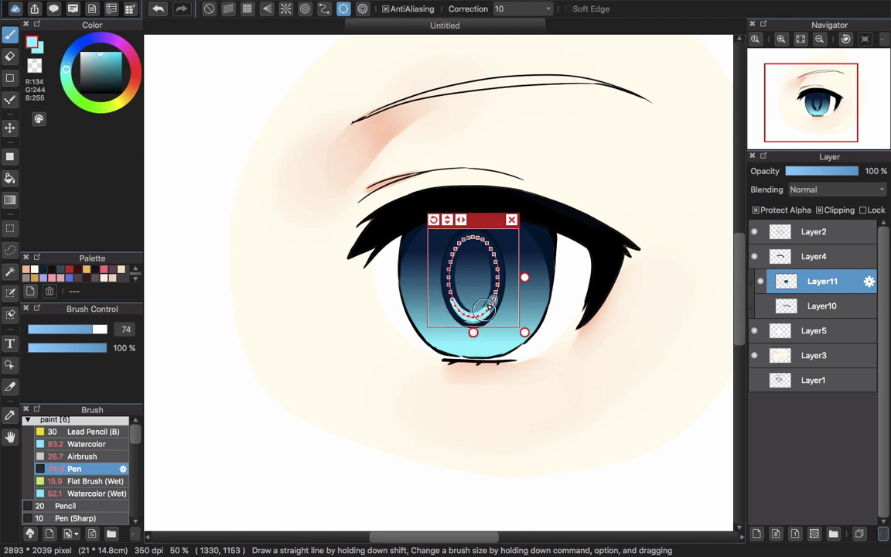
click(511, 220)
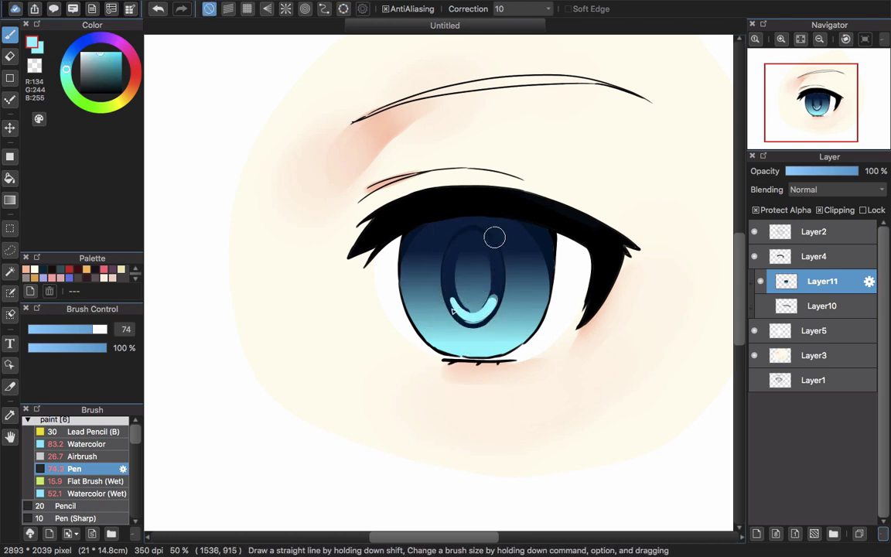
- Blend the cyan crescent into the pupil with the Watercolor and Watercolor (Wet) brushes, darkening the pupil's upper part with R10 G34 B73
click(88, 443)
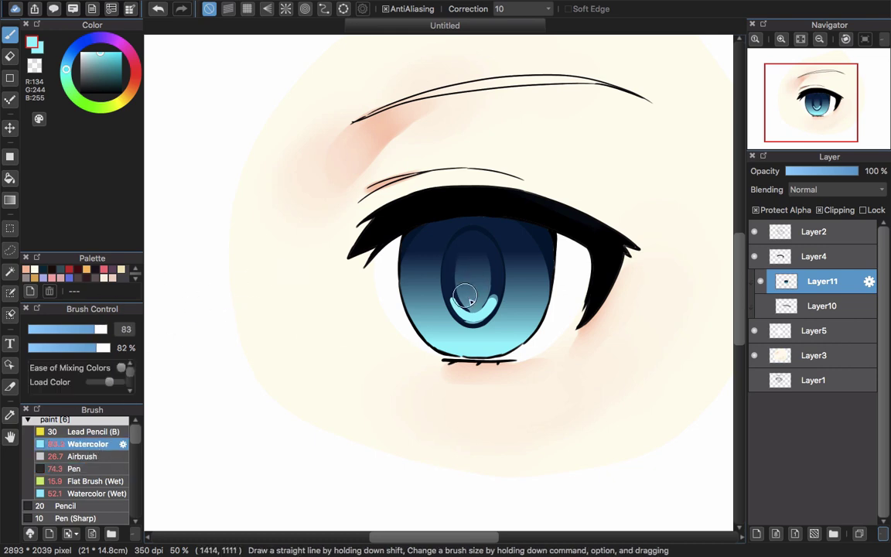
mouse_move(483, 291)
mouse_down()
mouse_move(455, 294)
mouse_move(469, 309)
mouse_move(455, 294)
mouse_move(471, 309)
mouse_move(489, 298)
mouse_move(486, 281)
mouse_move(464, 287)
mouse_move(476, 277)
mouse_move(486, 281)
mouse_move(476, 263)
mouse_move(457, 286)
mouse_move(465, 260)
mouse_move(473, 307)
mouse_move(480, 258)
mouse_move(492, 300)
mouse_move(489, 270)
mouse_up()
click(91, 493)
alt+click(460, 267)
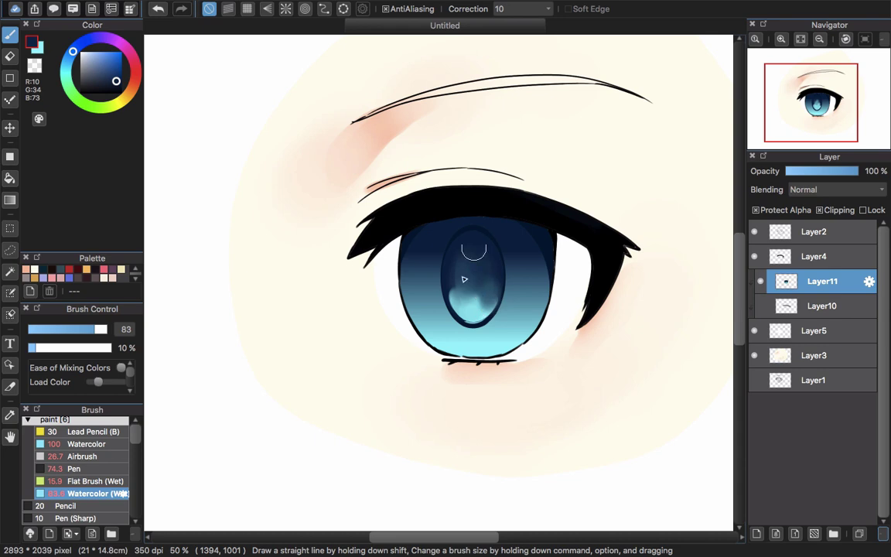
mouse_move(466, 314)
mouse_down()
mouse_move(454, 281)
mouse_move(454, 290)
mouse_move(483, 261)
mouse_up()
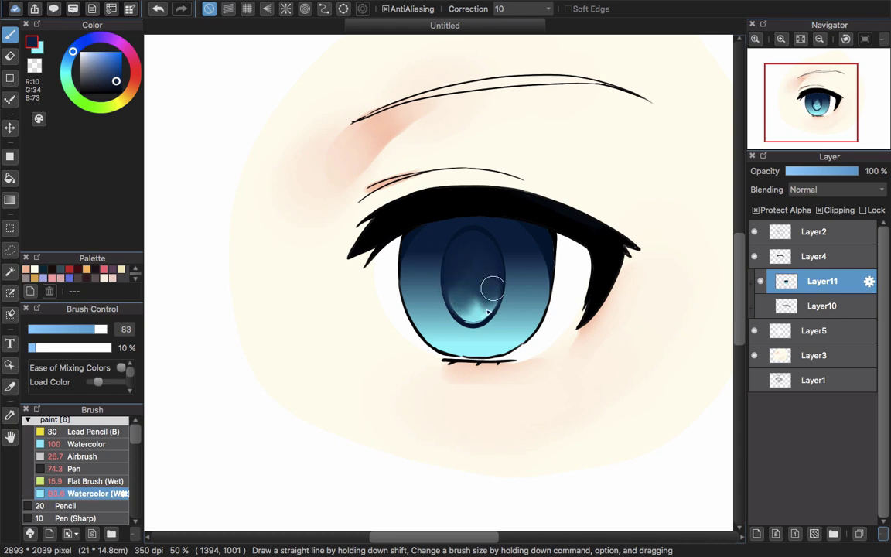
mouse_move(488, 312)
mouse_down()
mouse_move(471, 295)
mouse_move(479, 300)
mouse_move(471, 251)
mouse_up()
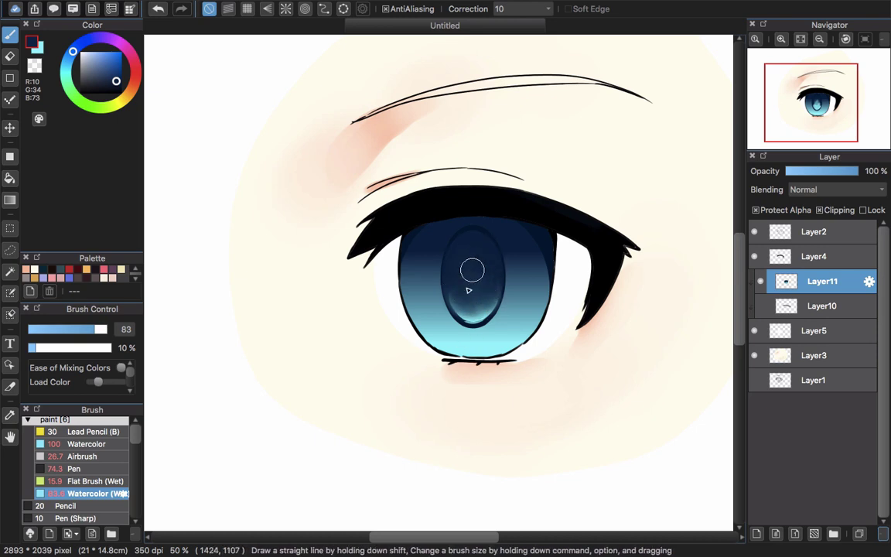
- Fit an ellipse guide between pupil and iris edge, dot dark navy arcs on both sides with Pen (Sharp) at size 10, and remove the guide
click(344, 8)
drag(525, 277, 542, 280)
drag(526, 333, 565, 392)
drag(505, 184, 511, 182)
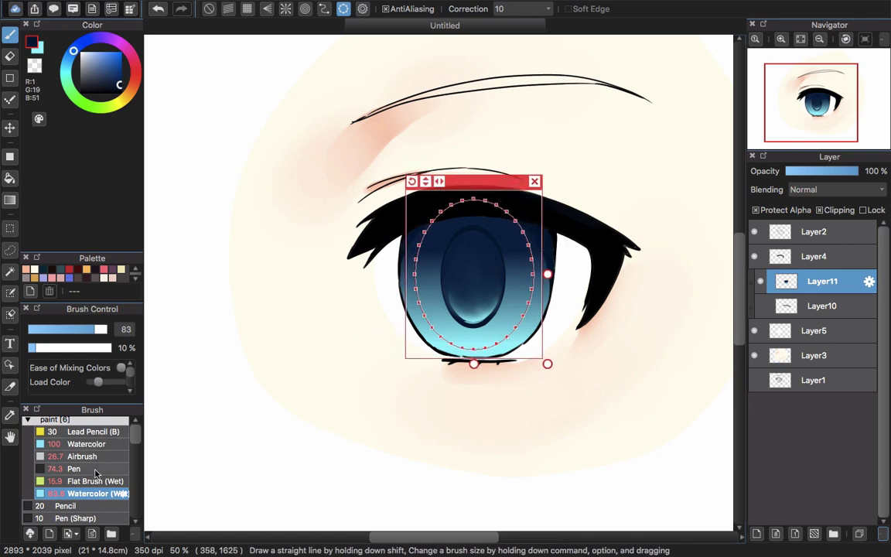
click(106, 465)
click(76, 518)
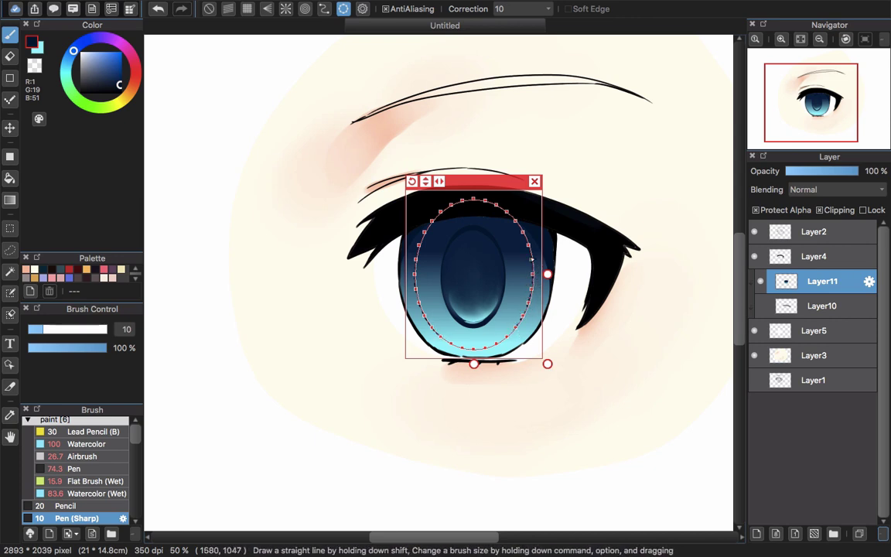
click(535, 181)
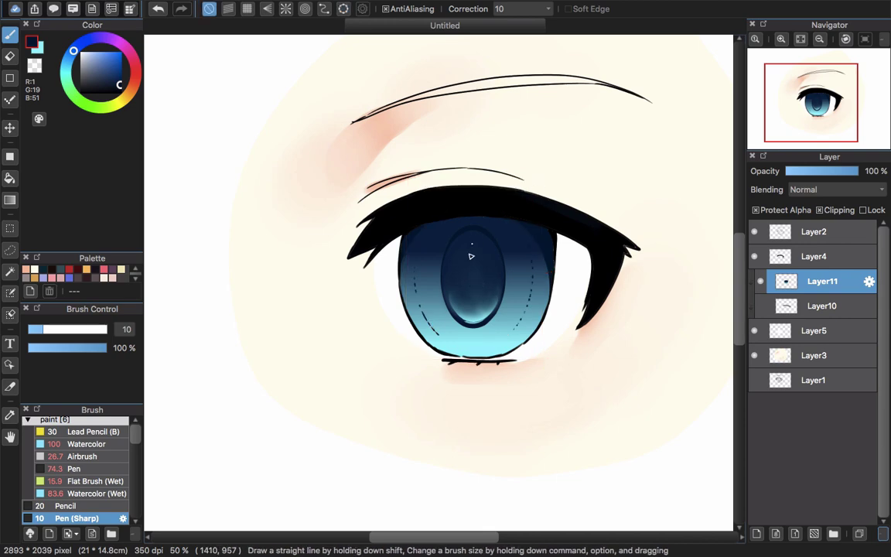
- Centre a radial guide on the pupil and draw short dark navy radial strokes across the iris's right dotted arc
scroll(440, 257, up, 3)
scroll(442, 256, down, 1)
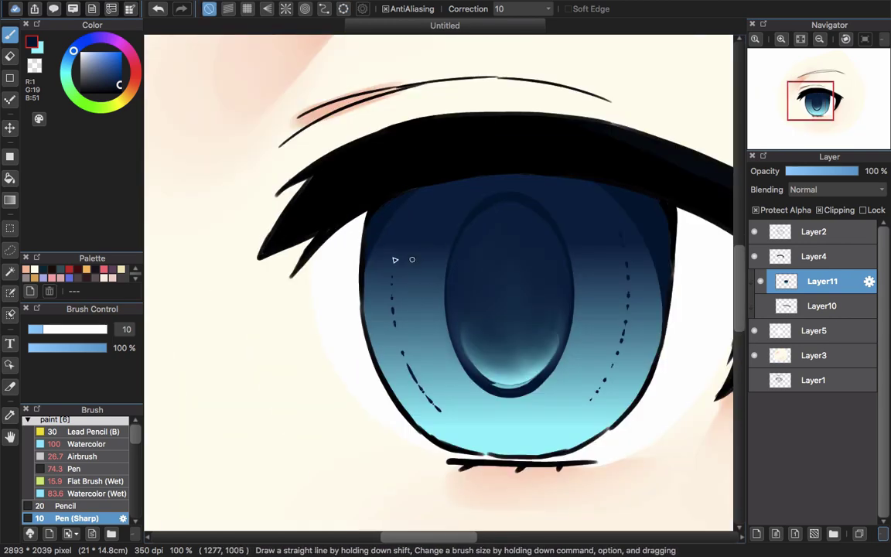
click(284, 12)
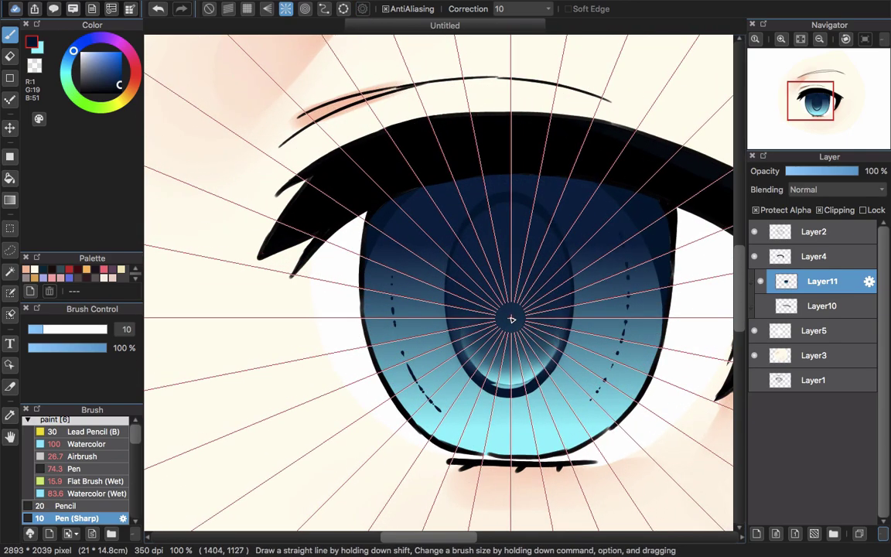
click(509, 303)
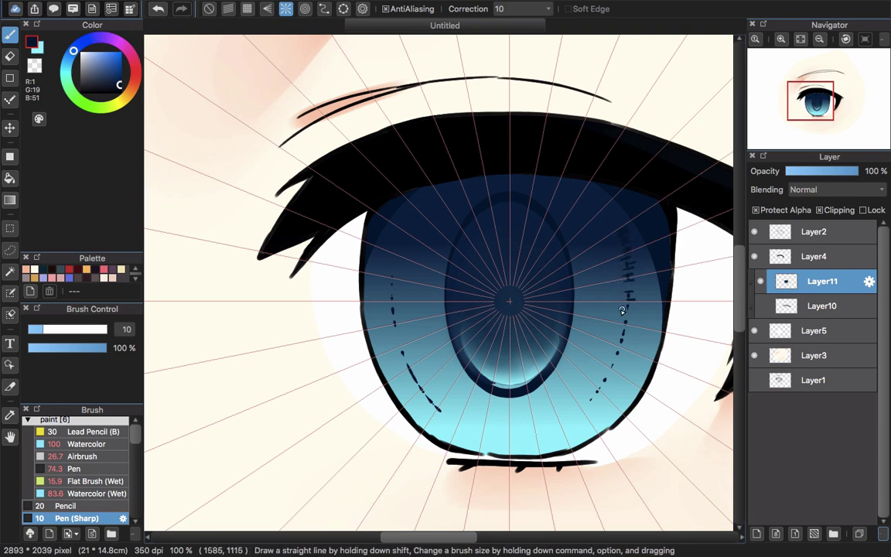
drag(621, 333, 631, 336)
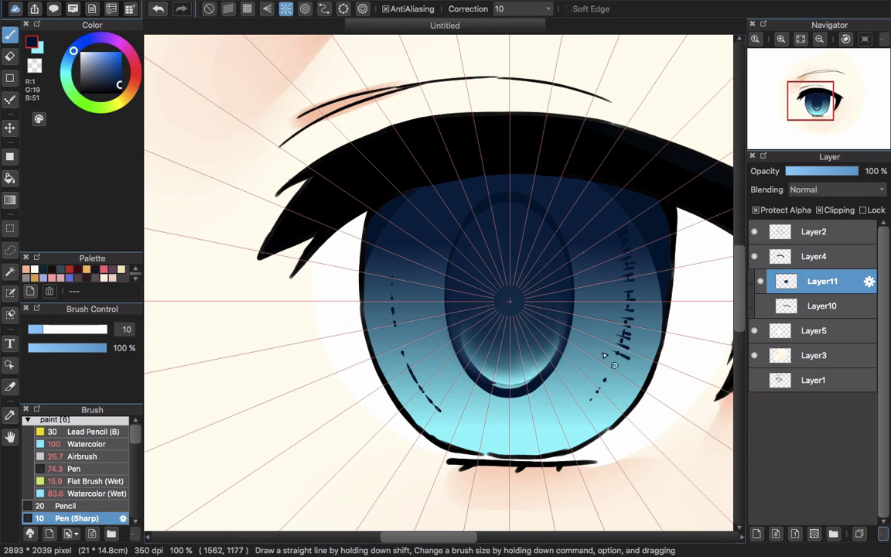
mouse_move(615, 370)
mouse_down()
mouse_move(589, 352)
mouse_move(591, 398)
mouse_move(600, 384)
mouse_up()
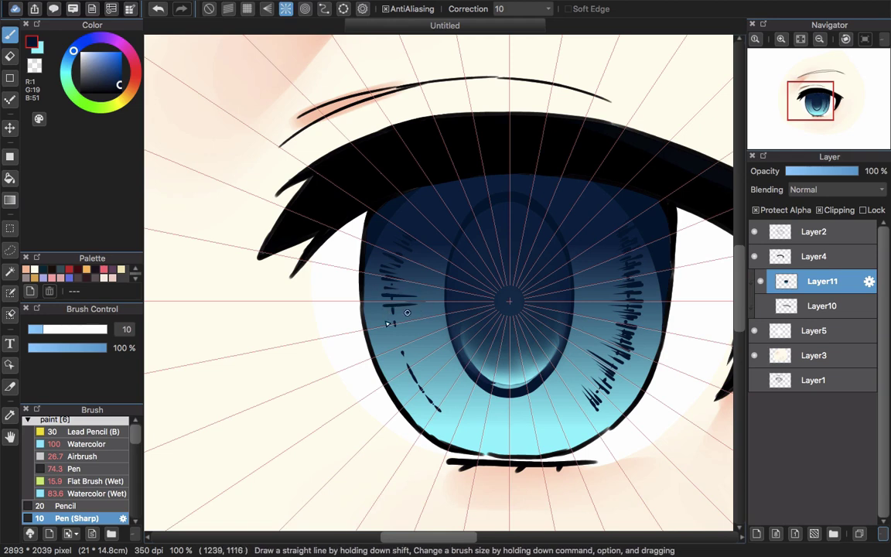
- Draw matching short radial strokes down the iris's left dotted arc and remove the radial guide
drag(387, 334, 418, 328)
mouse_move(394, 351)
mouse_down()
mouse_move(427, 334)
mouse_move(425, 345)
mouse_up()
mouse_move(396, 374)
mouse_down()
mouse_move(428, 355)
mouse_move(430, 372)
mouse_up()
mouse_move(411, 395)
mouse_down()
mouse_move(432, 377)
mouse_move(442, 392)
mouse_up()
drag(429, 418, 453, 395)
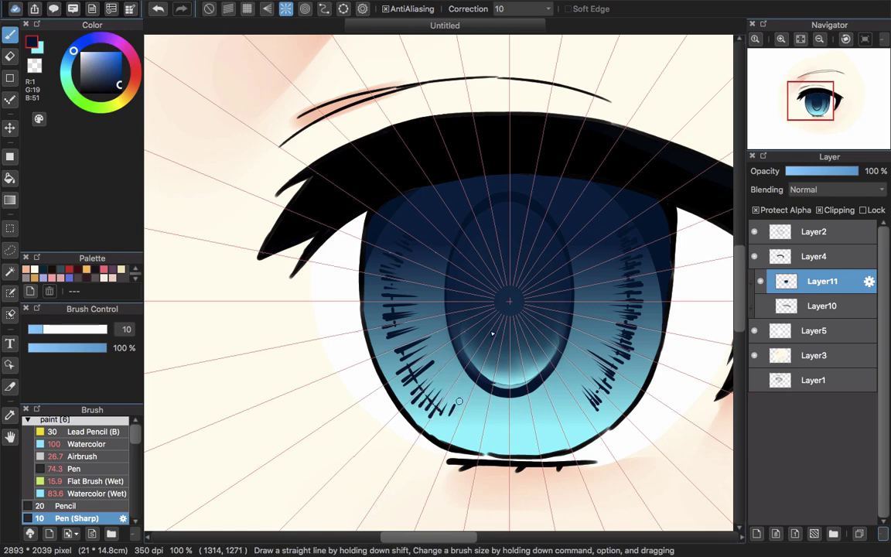
click(213, 10)
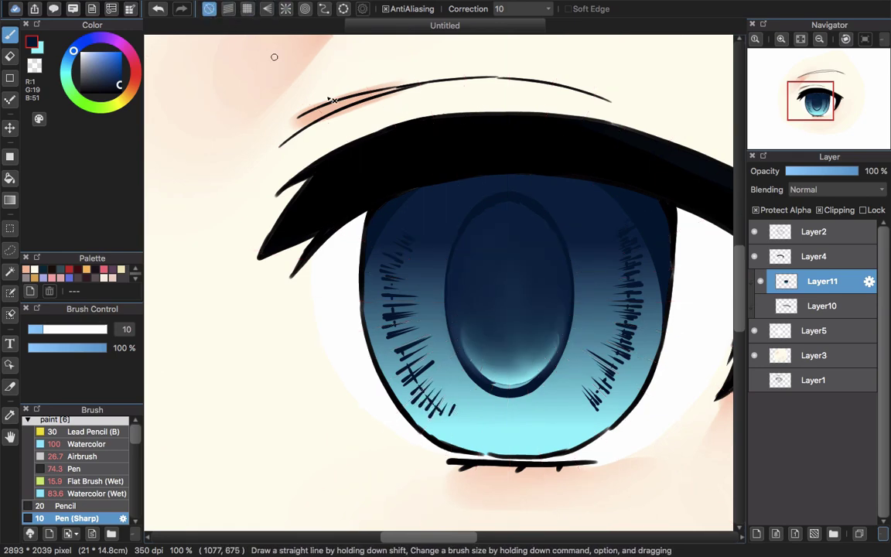
- Add a clipped layer above the iris and pupil layer and set its blending mode to Add
scroll(573, 361, down, 5)
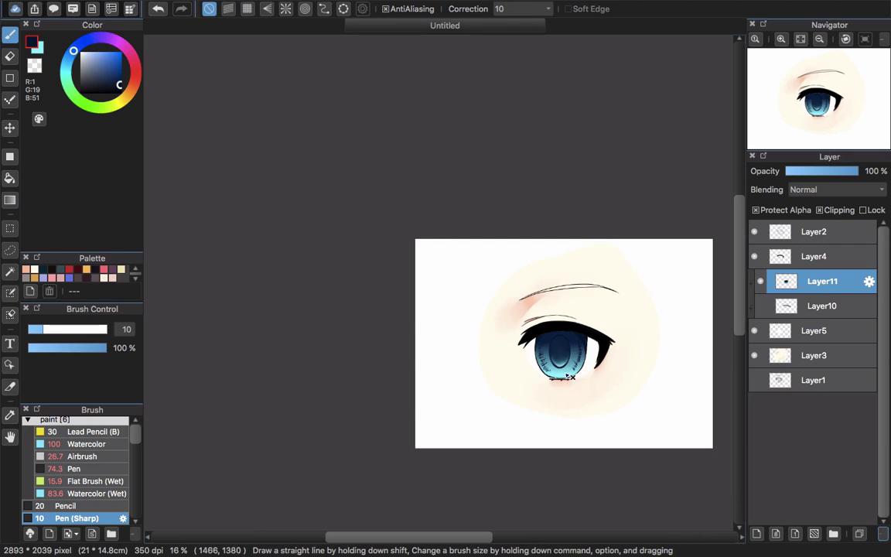
scroll(570, 376, up, 3)
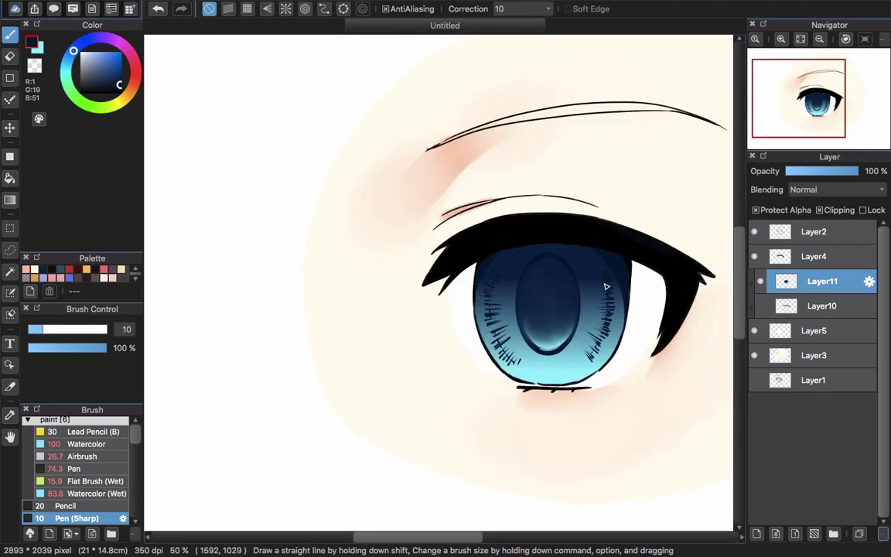
scroll(606, 286, up, 1)
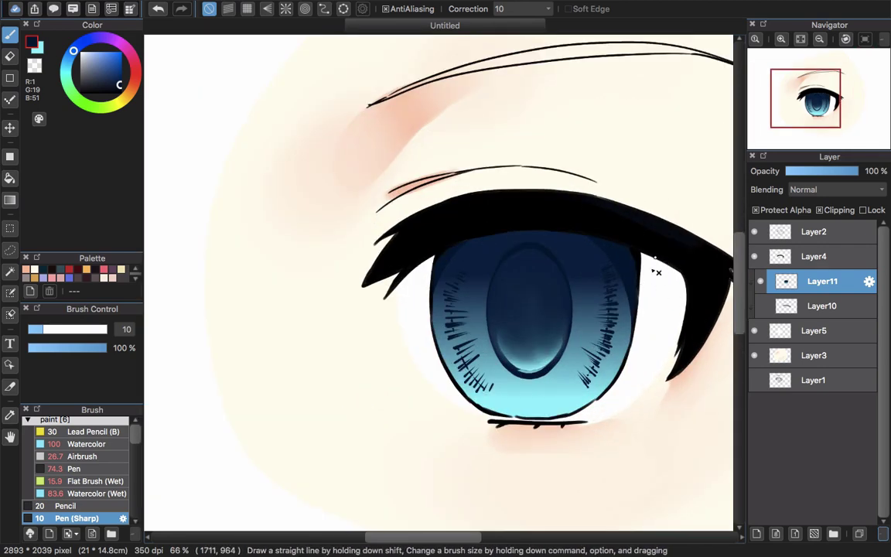
click(757, 535)
click(837, 209)
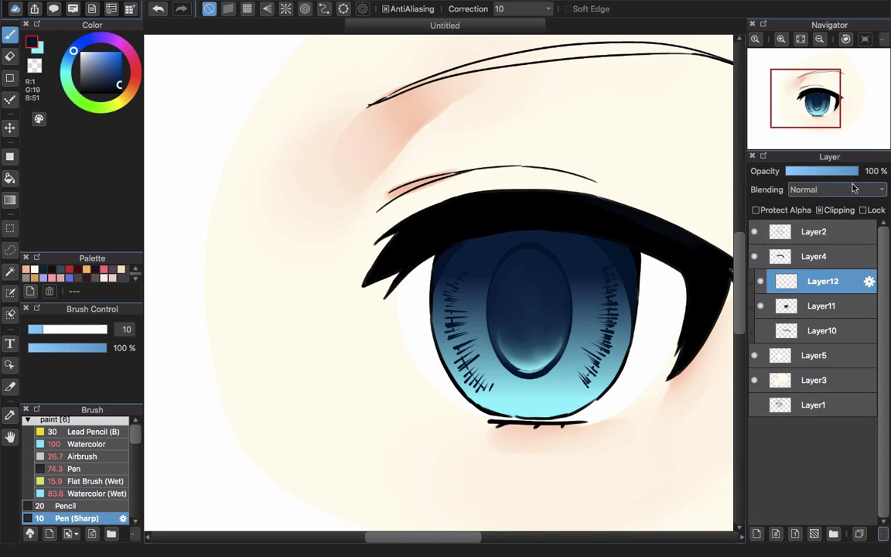
click(839, 190)
click(843, 214)
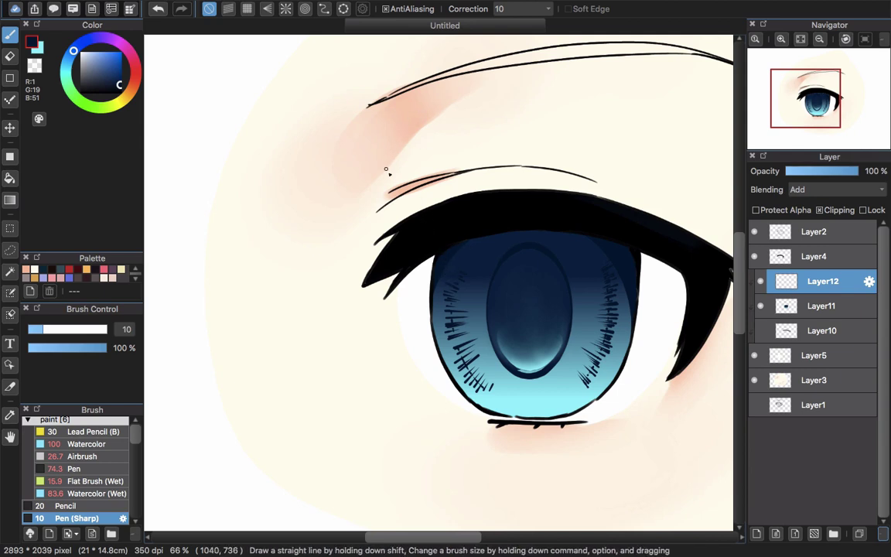
- Mark a rounded highlight area over the iris's upper left part with the SelectPen tool, using the Pen brush at size 74
click(10, 293)
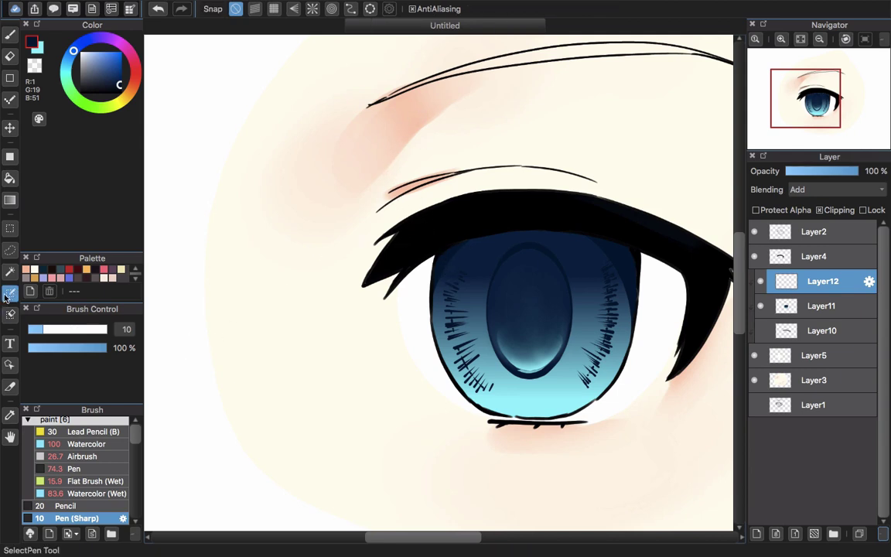
mouse_move(453, 278)
mouse_down()
mouse_move(438, 256)
mouse_move(434, 302)
mouse_up()
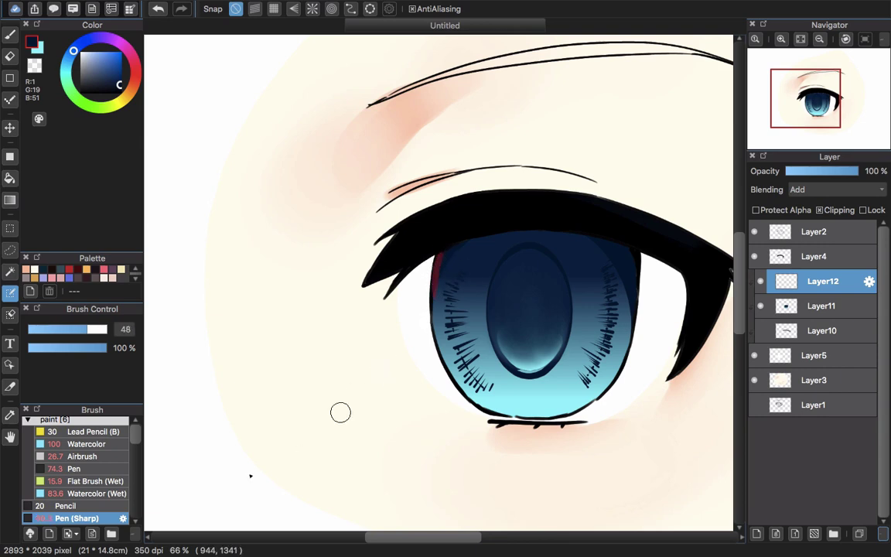
click(77, 468)
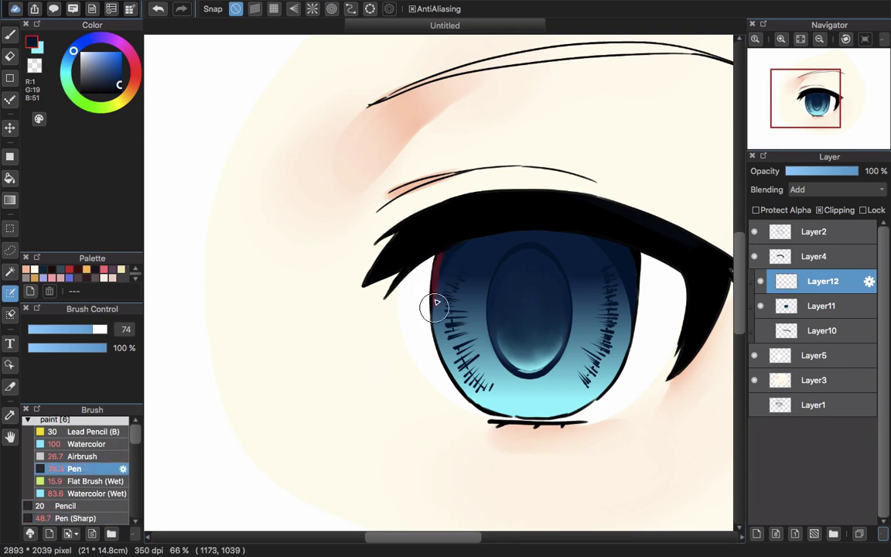
mouse_move(435, 308)
mouse_down()
mouse_move(501, 289)
mouse_move(532, 238)
mouse_move(525, 231)
mouse_move(456, 245)
mouse_move(529, 233)
mouse_move(507, 278)
mouse_move(521, 238)
mouse_move(530, 232)
mouse_move(521, 266)
mouse_move(538, 228)
mouse_move(512, 291)
mouse_move(447, 320)
mouse_move(438, 312)
mouse_move(444, 286)
mouse_move(454, 258)
mouse_move(449, 305)
mouse_move(470, 237)
mouse_move(486, 259)
mouse_move(516, 258)
mouse_move(468, 265)
mouse_up()
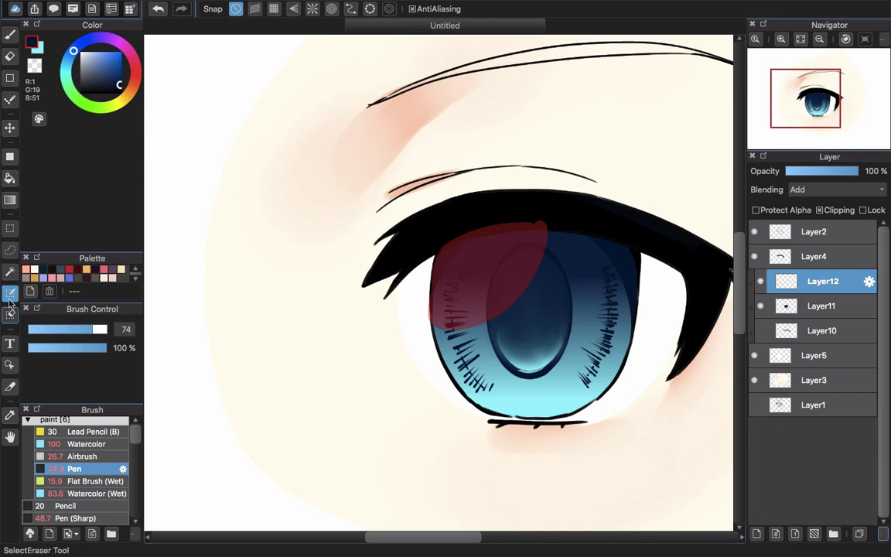
- Fill the selection with a linear gradient from cyan R134 G244 B255 at upper right to pale cyan R214 G255 B253 at lower left
click(10, 200)
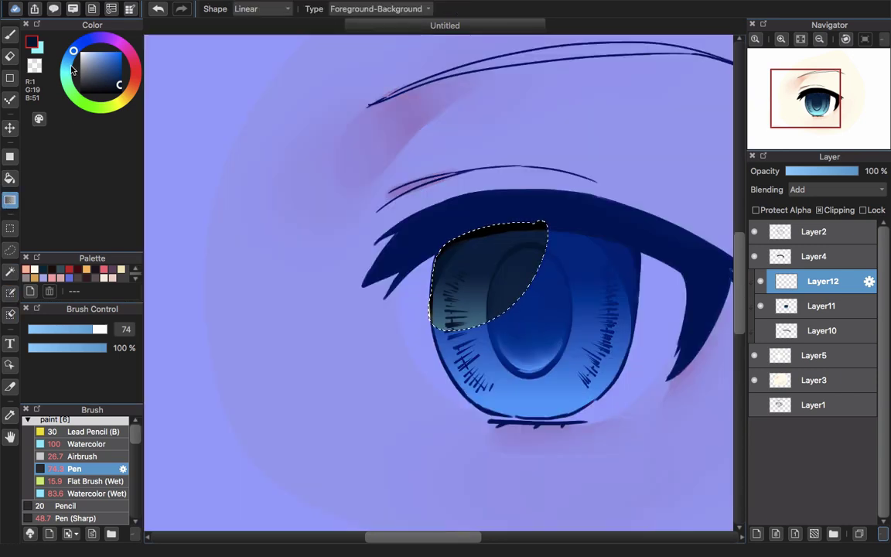
click(34, 45)
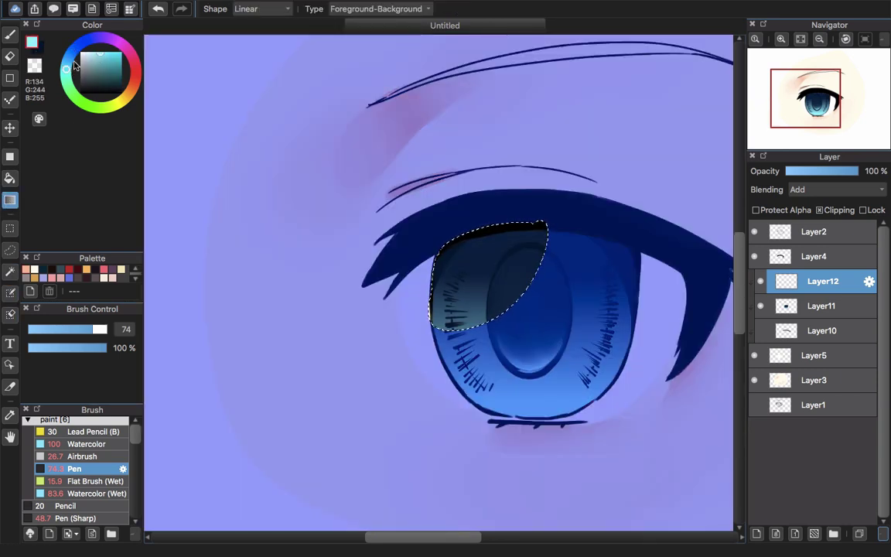
click(42, 52)
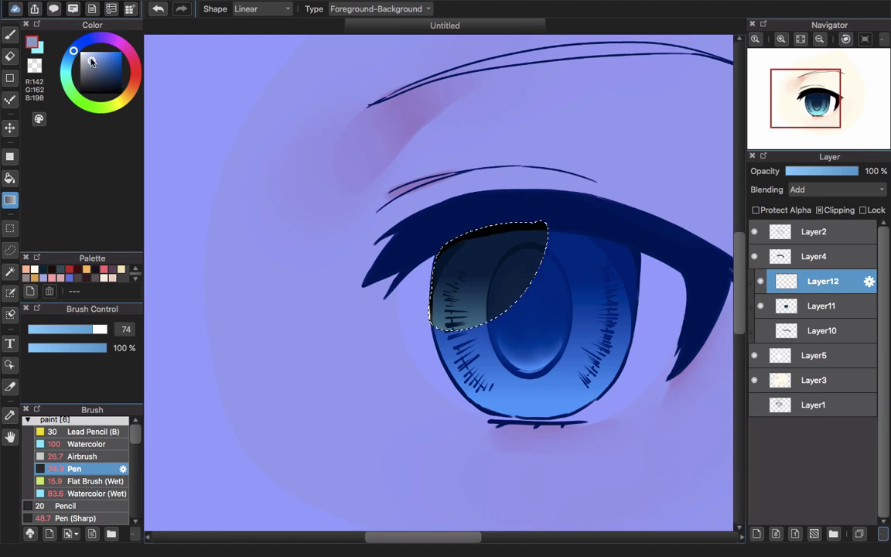
mouse_move(92, 62)
mouse_down()
mouse_move(96, 52)
mouse_move(62, 62)
mouse_move(66, 74)
mouse_up()
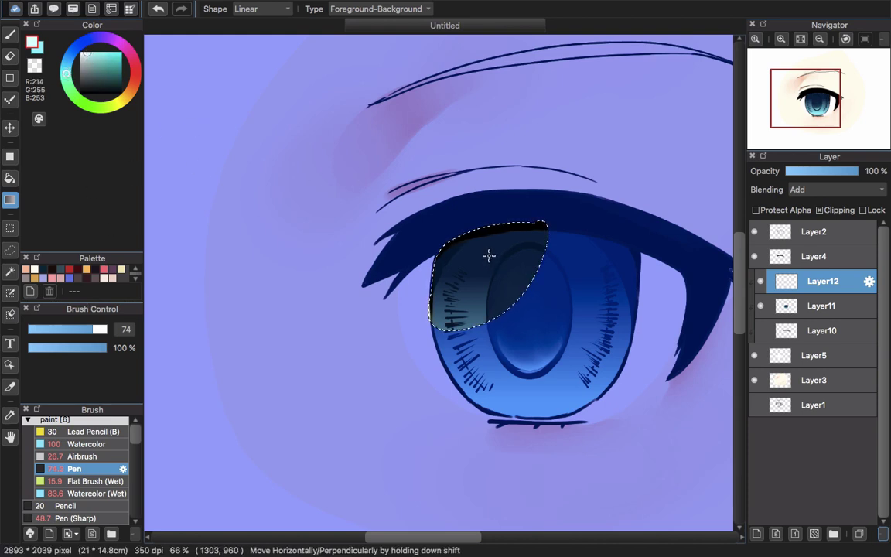
key(x)
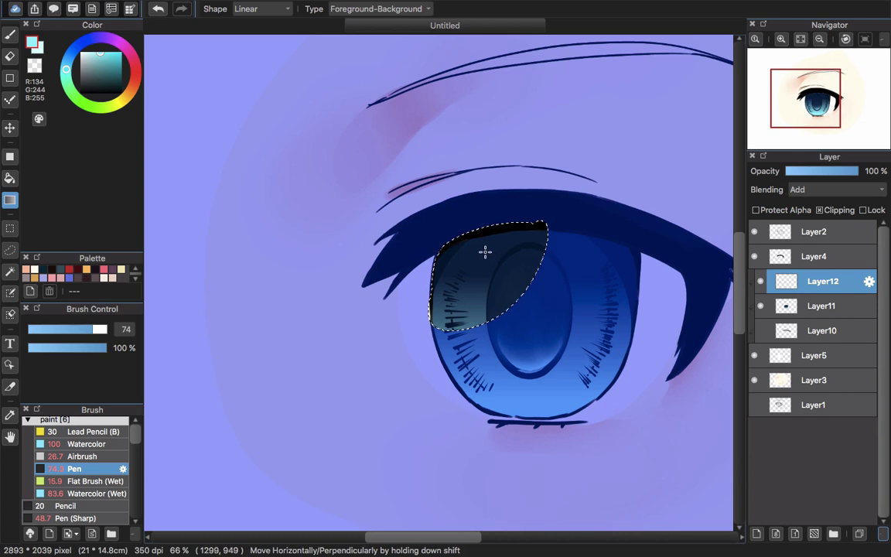
drag(507, 260, 449, 308)
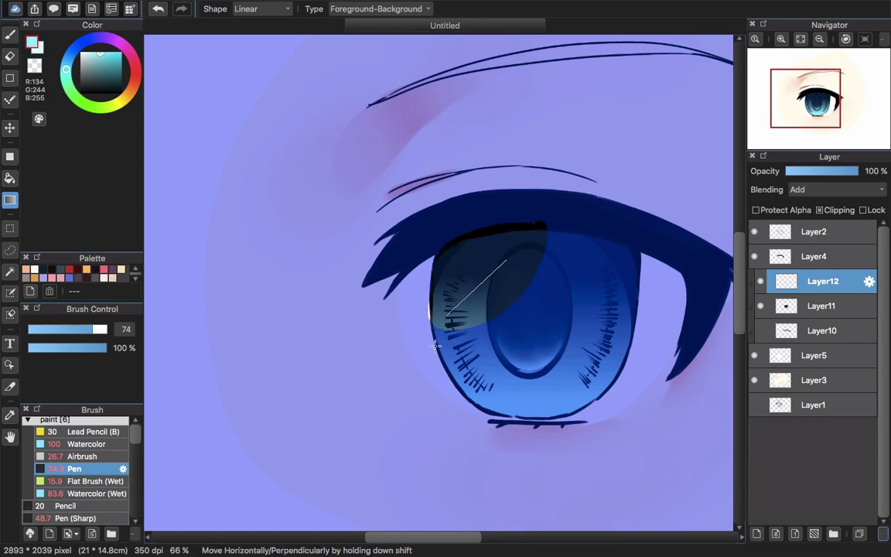
drag(435, 346, 433, 349)
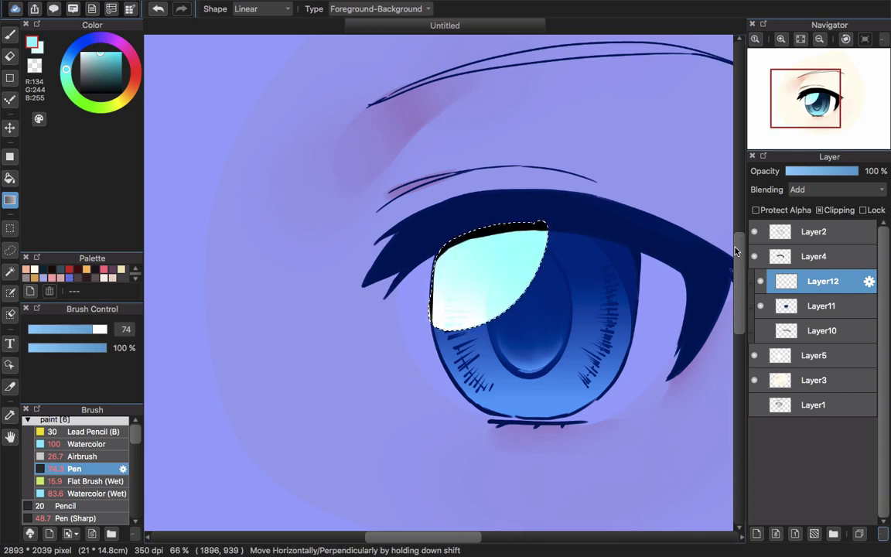
- Deselect the highlight area and lower the highlight layer's opacity to 48%
key(ctrl+d)
mouse_move(817, 174)
mouse_down()
mouse_move(807, 177)
mouse_move(834, 172)
mouse_move(822, 172)
mouse_up()
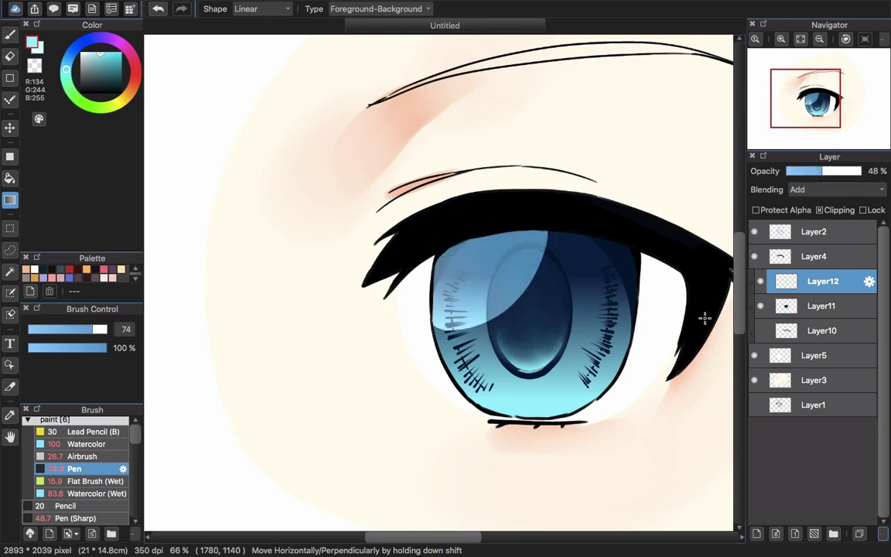
scroll(688, 337, up, 1)
scroll(684, 348, down, 5)
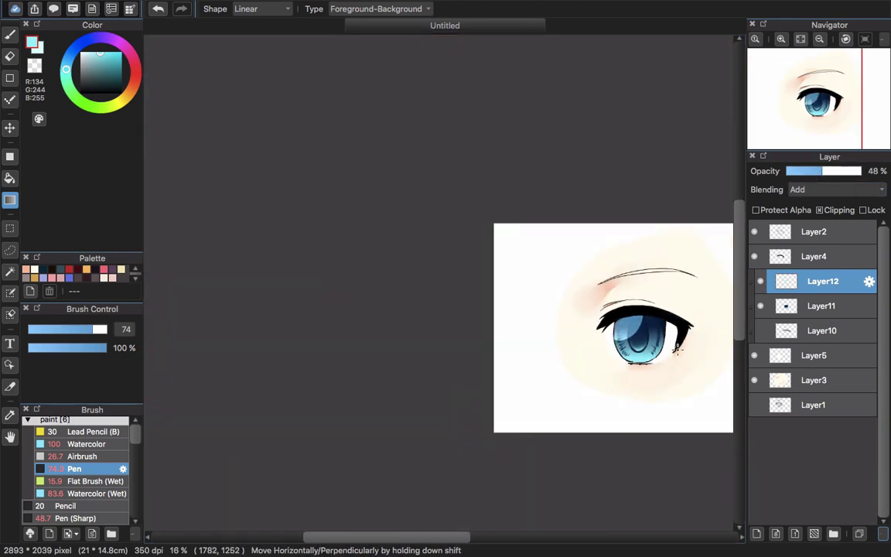
- Mark an oval area across the bottom of the iris and pupil with the SelectPen tool
scroll(673, 350, up, 3)
key(s)
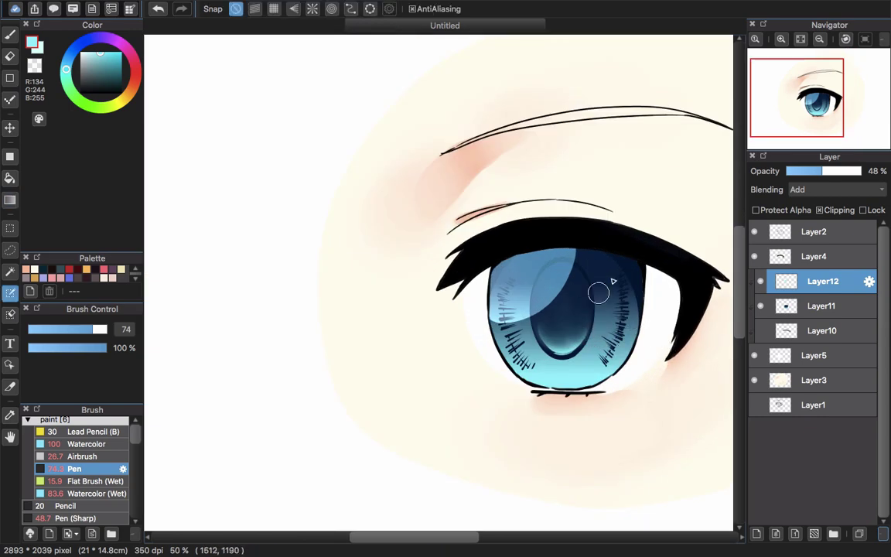
mouse_move(567, 383)
mouse_down()
mouse_move(543, 362)
mouse_move(554, 383)
mouse_move(533, 368)
mouse_move(541, 349)
mouse_move(573, 344)
mouse_move(599, 357)
mouse_move(594, 378)
mouse_move(545, 377)
mouse_move(540, 361)
mouse_move(586, 369)
mouse_move(538, 365)
mouse_move(571, 376)
mouse_move(594, 367)
mouse_move(588, 349)
mouse_move(541, 354)
mouse_move(533, 369)
mouse_move(552, 382)
mouse_move(575, 379)
mouse_move(530, 368)
mouse_move(537, 350)
mouse_move(601, 365)
mouse_up()
key(super+z)
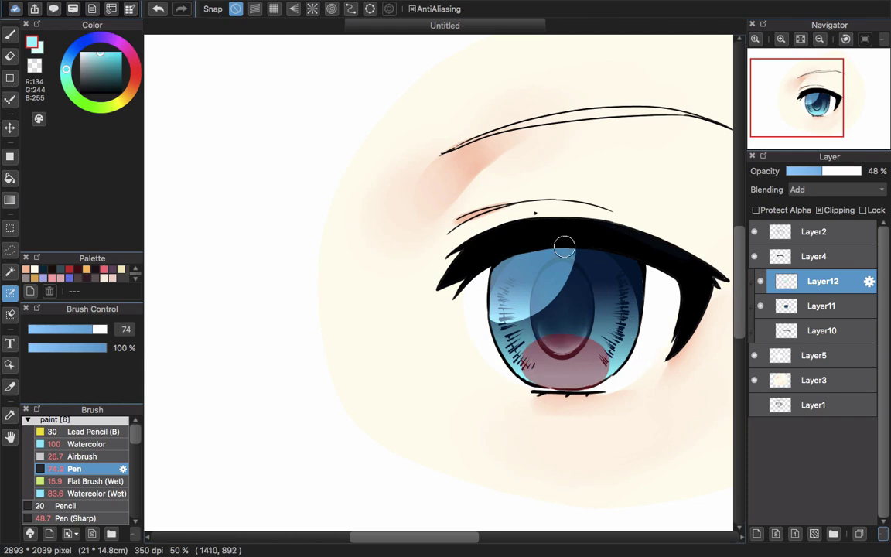
- Fill the oval selection with the cyan to pale cyan linear gradient running from its top down past the iris's bottom edge, and deselect
click(10, 200)
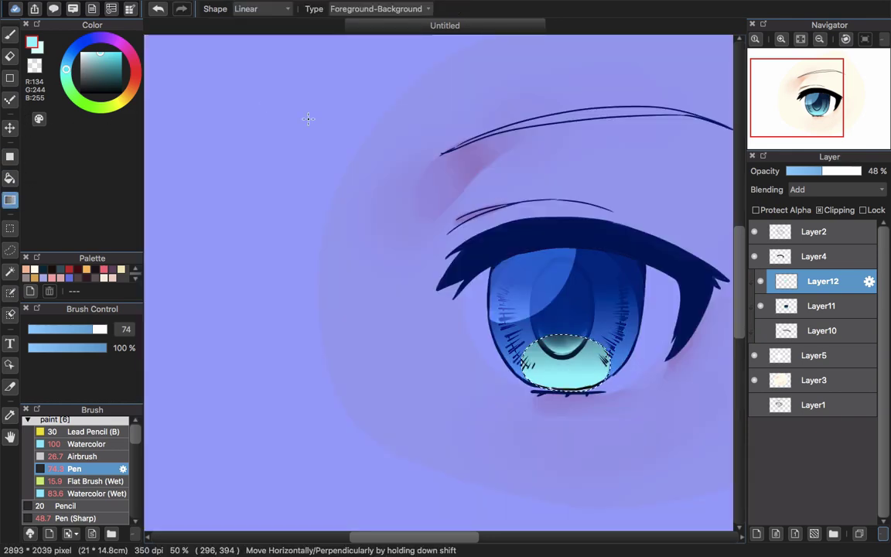
drag(565, 378, 573, 304)
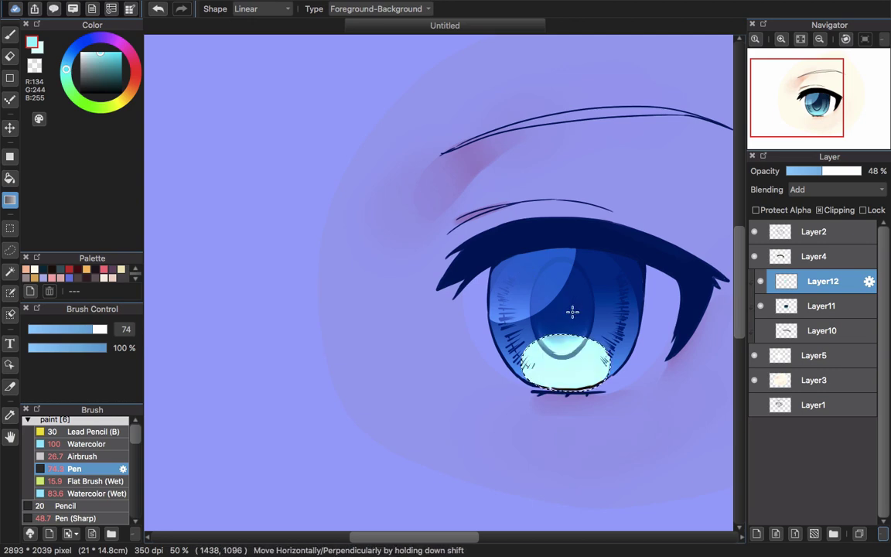
key(super+z)
drag(570, 346, 566, 401)
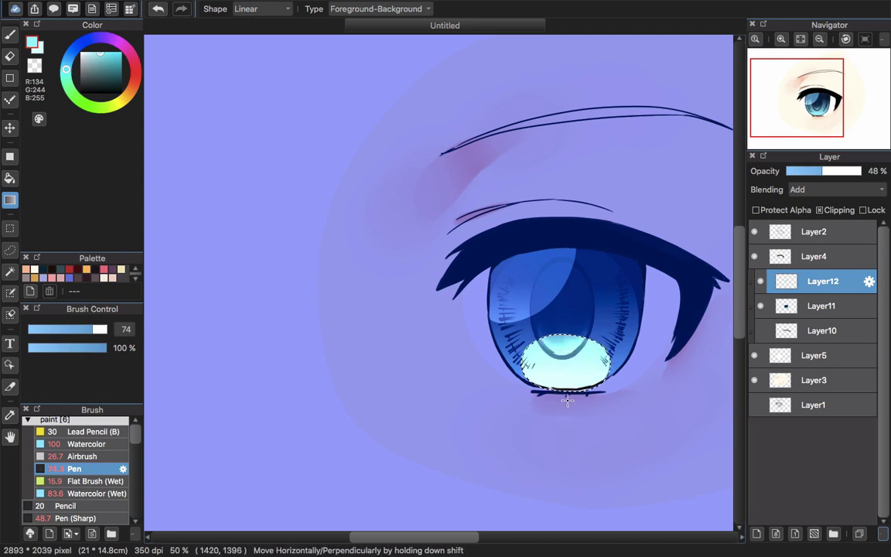
key(super+z)
key(ctrl+y)
key(ctrl+z)
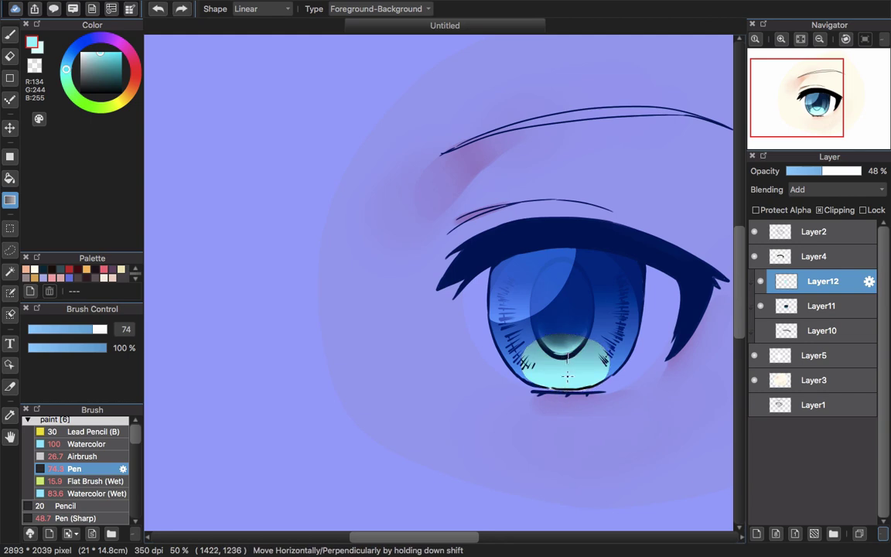
key(ctrl+y)
key(super+d)
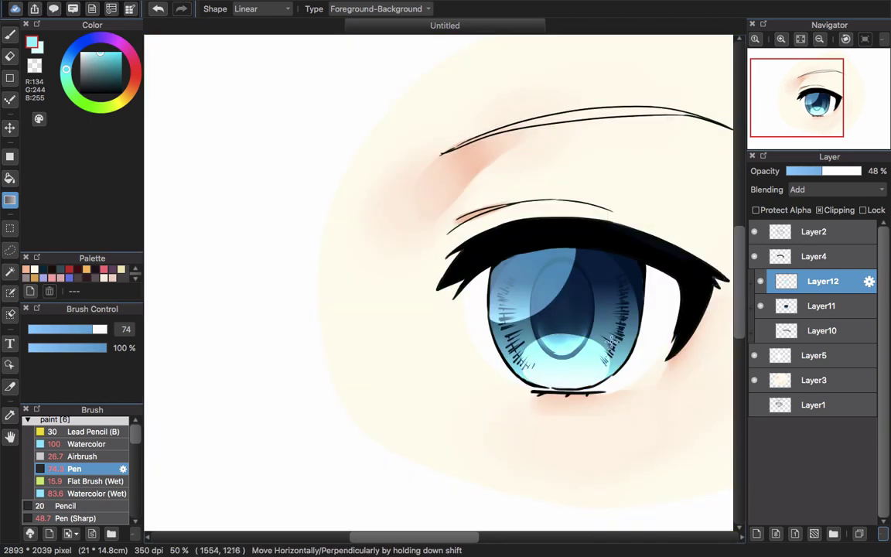
drag(620, 331, 588, 342)
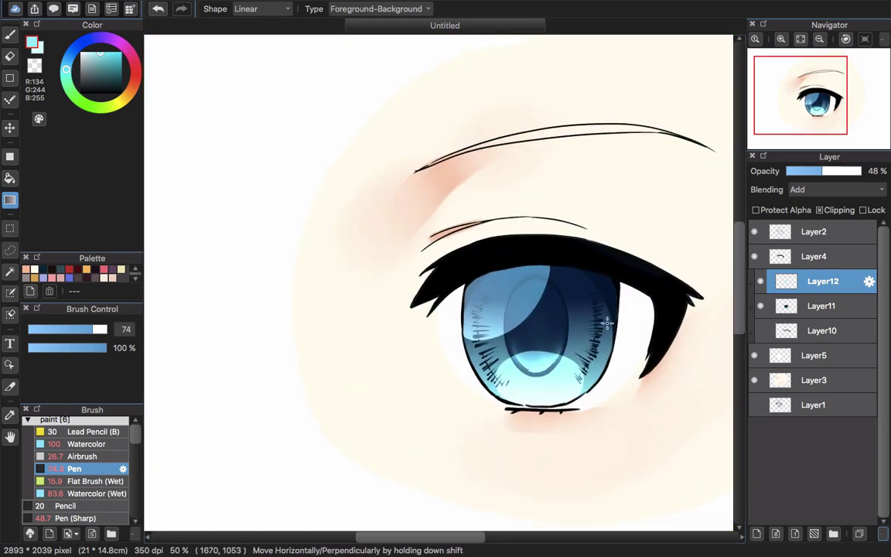
scroll(627, 349, down, 2)
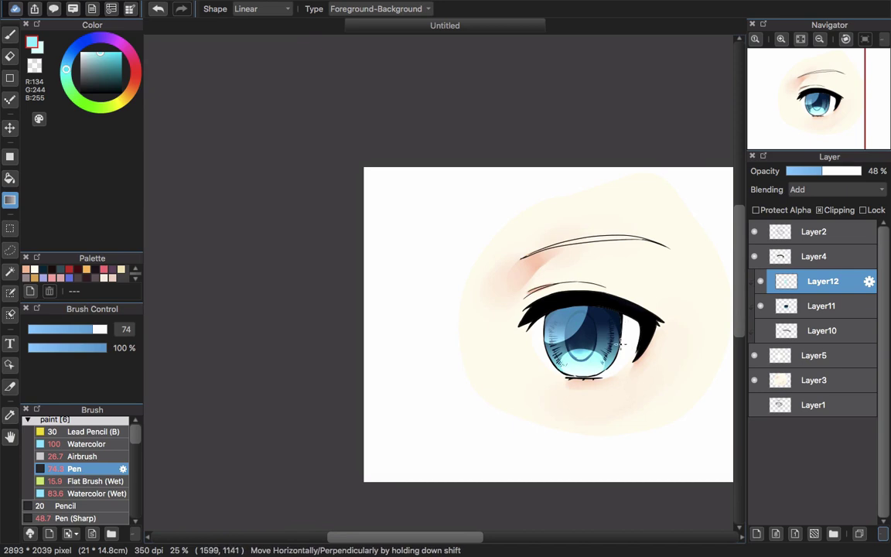
scroll(607, 337, up, 2)
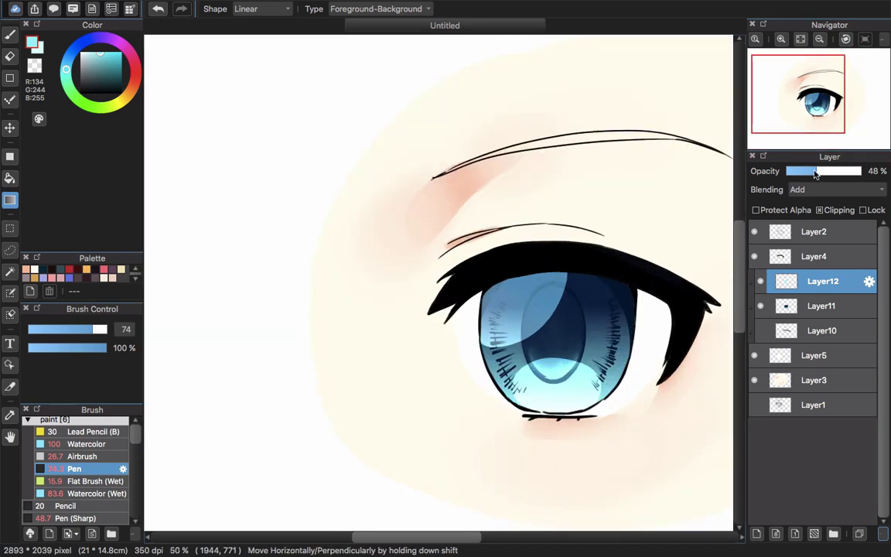
- Lower the highlight layer's opacity to 36% and prepare the Watercolor brush at size 18 for the small highlights
drag(815, 173, 816, 177)
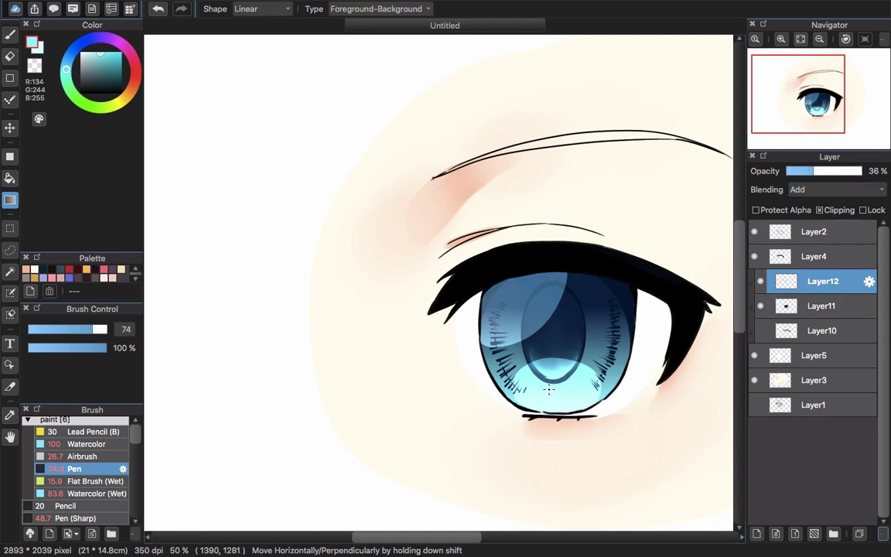
scroll(549, 389, up, 1)
key(b)
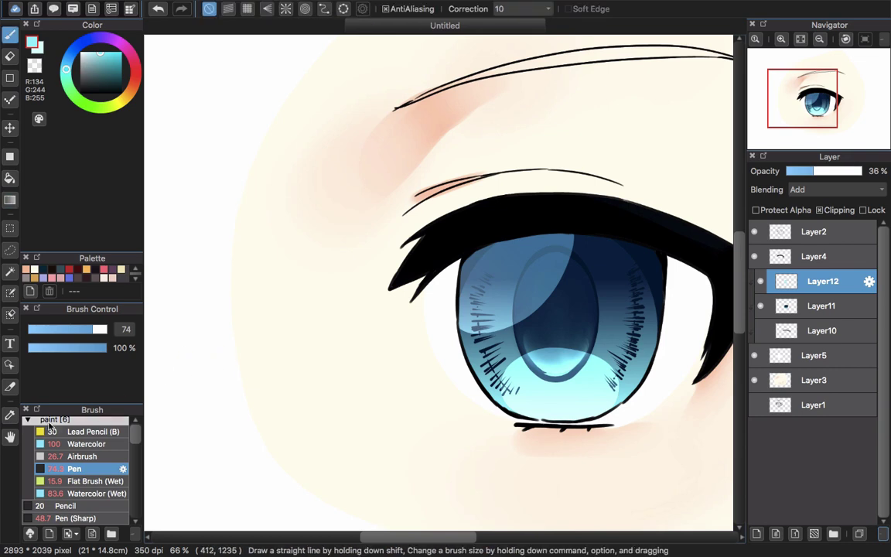
click(86, 445)
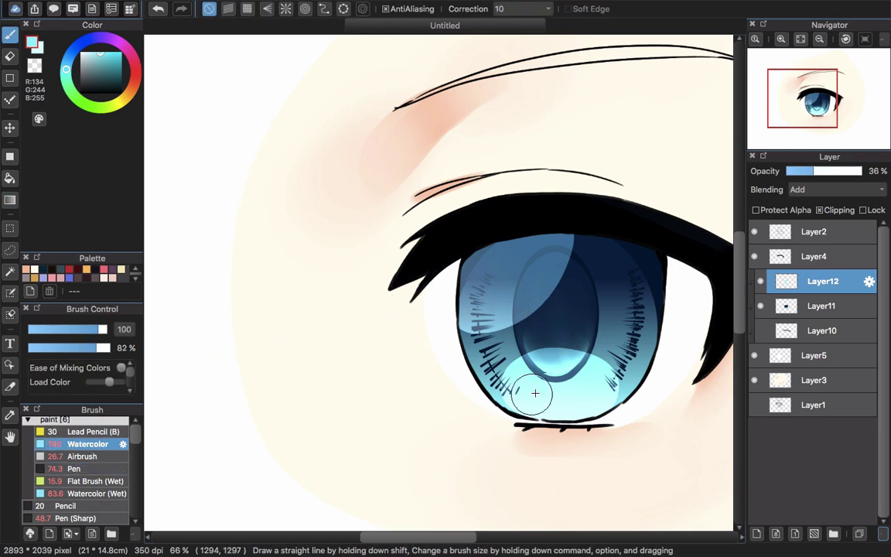
key(bracketleft)
key(bracketleft)
key(bracketleft)
key(bracketleft)
key(bracketleft)
key(bracketleft)
key(bracketleft)
key(bracketleft)
key(bracketleft)
key(bracketleft)
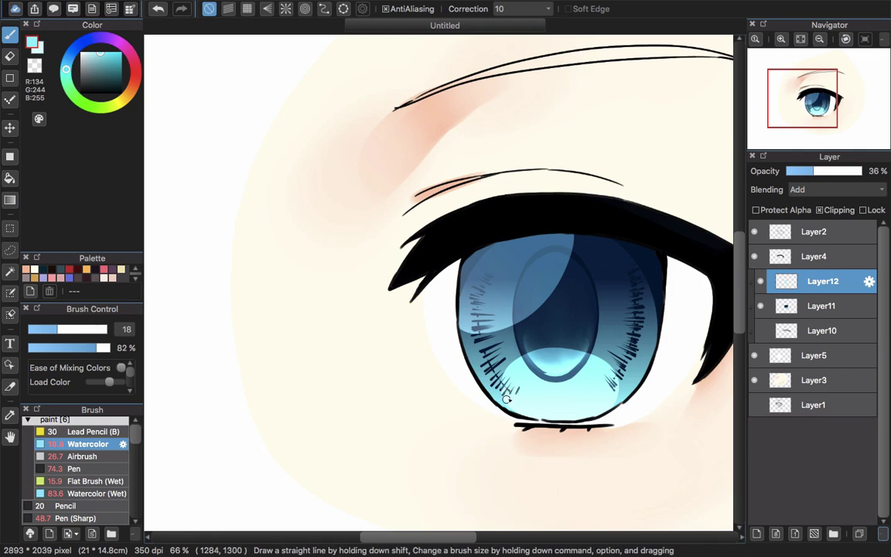
- Add a new top layer with Add blending and dab small cyan glints on both sides of the iris's lower edge
click(828, 236)
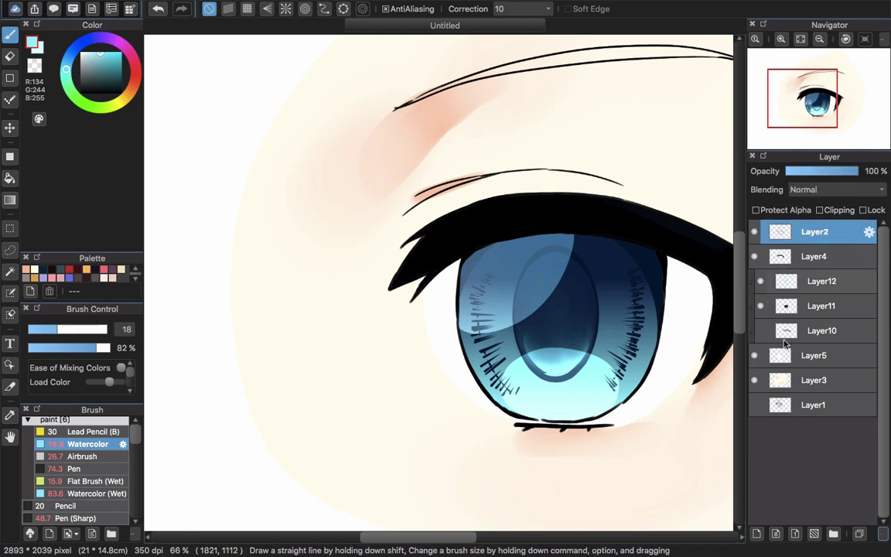
click(758, 534)
click(839, 191)
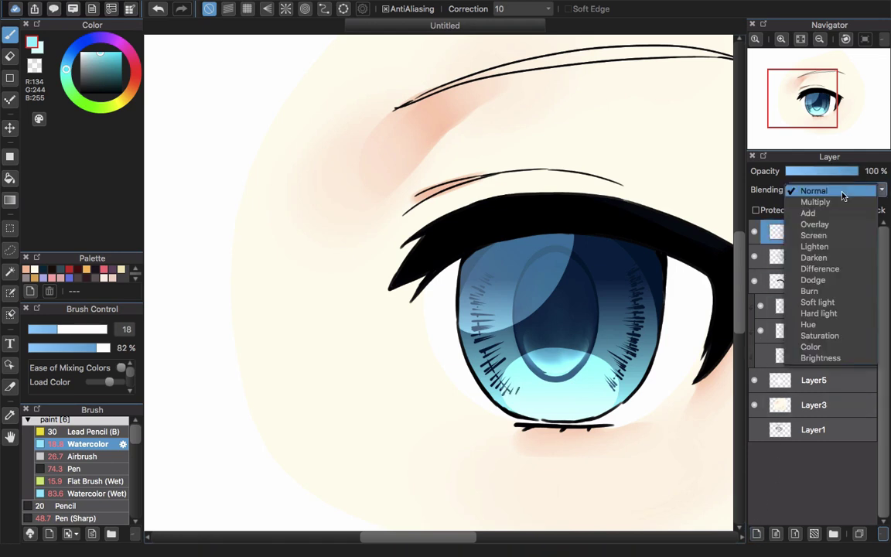
click(837, 213)
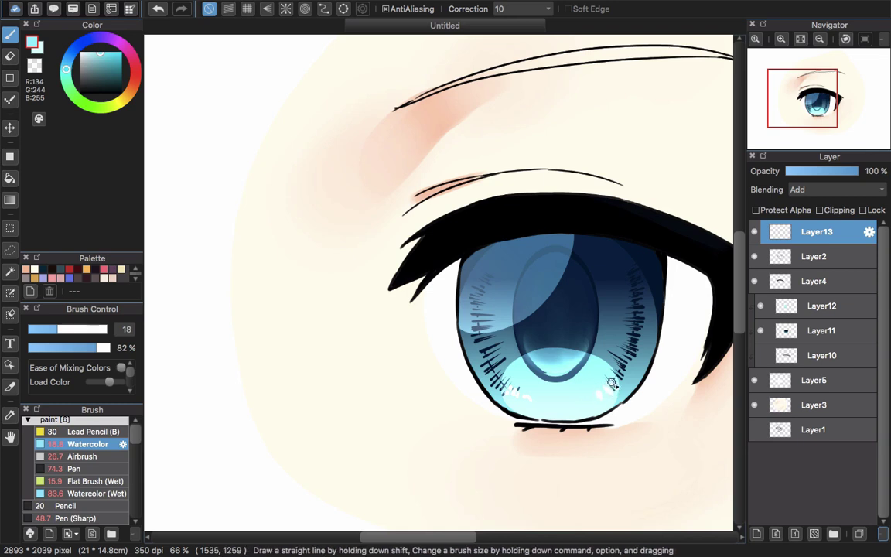
- Dab a round cyan highlight of size 54 at the pupil's upper right, whiten its centre and add a smaller white dot beside it
mouse_move(603, 332)
mouse_down()
mouse_move(609, 365)
mouse_move(621, 316)
mouse_move(597, 311)
mouse_up()
click(595, 313)
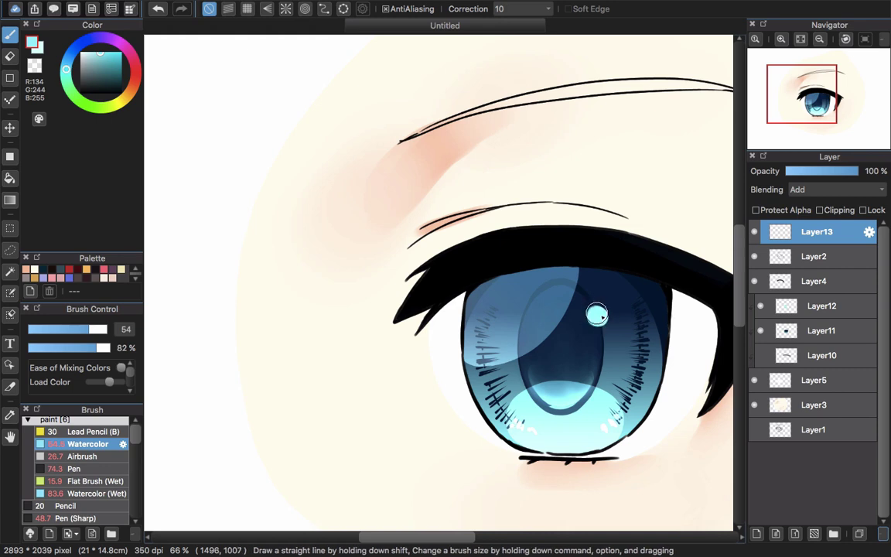
alt+click(624, 312)
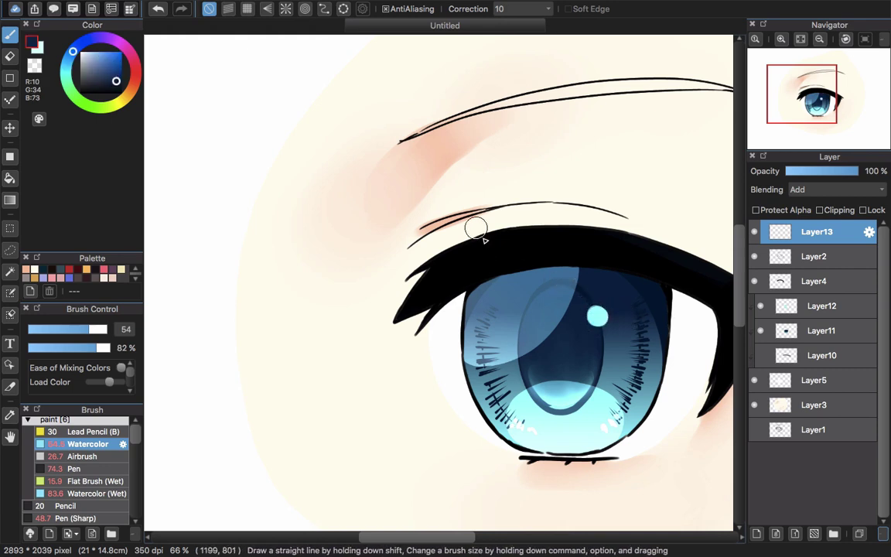
key(d)
key(x)
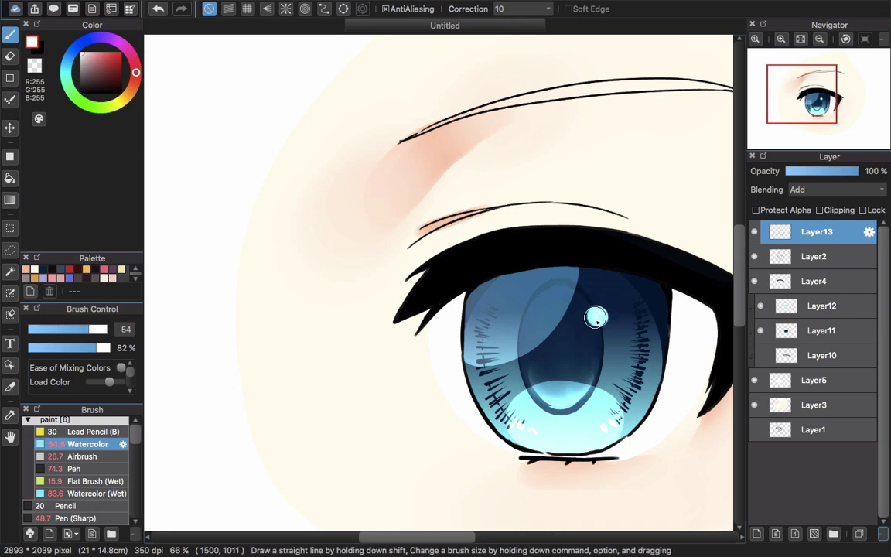
key(bracketleft)
key(bracketleft)
key(bracketleft)
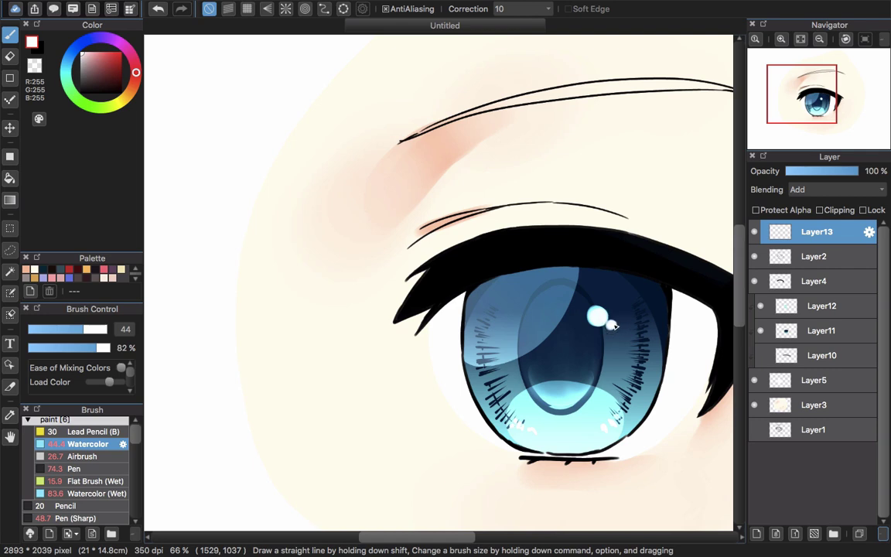
- Show the eye-white shadow layer and dab small white dots of size 32 on both sides of the iris outline
scroll(611, 375, down, 3)
scroll(611, 375, right, 2)
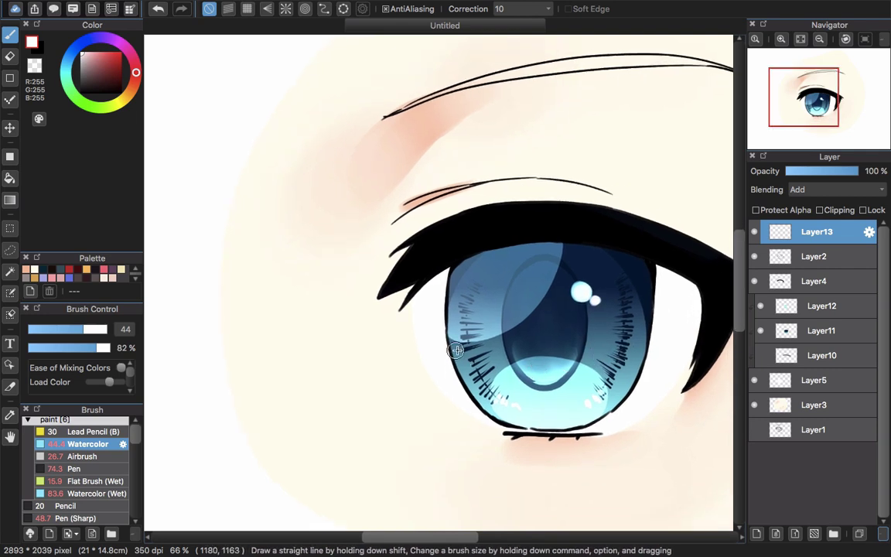
key(bracketleft)
click(761, 356)
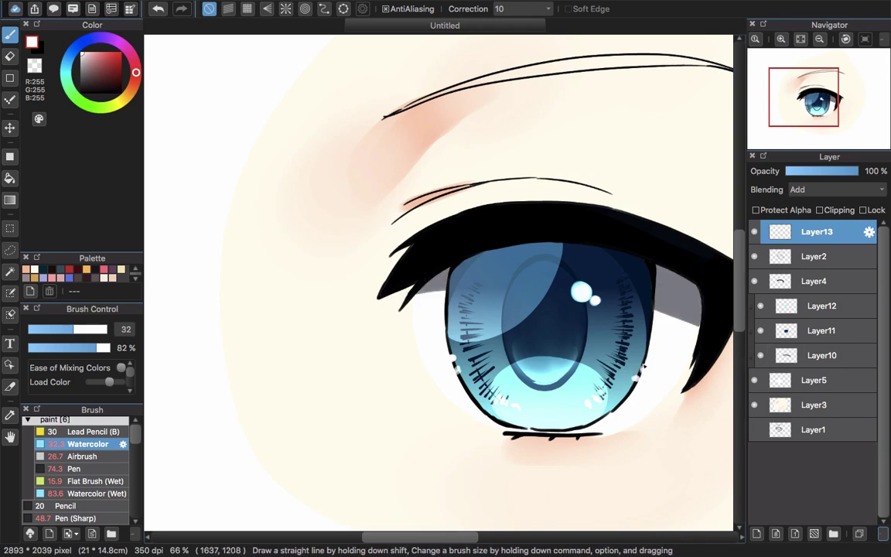
- Sample light blue R98 G183 B204 from the iris and dab tiny glowing dots of size 22 around the pupil ring
alt+click(480, 378)
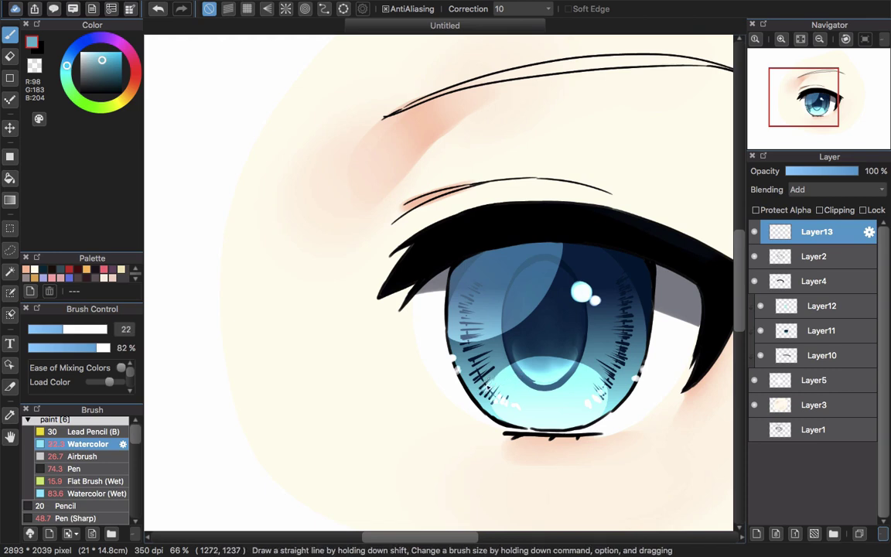
key(super+z)
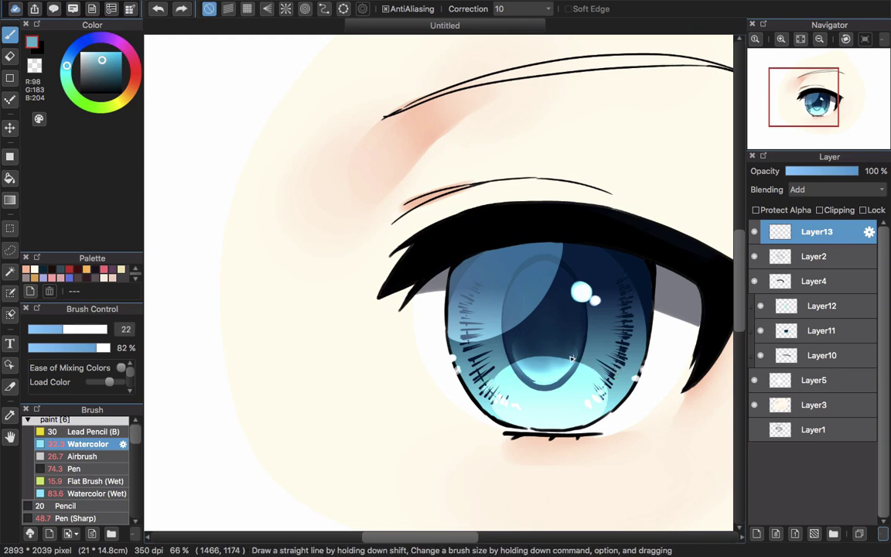
key(super+shift+z)
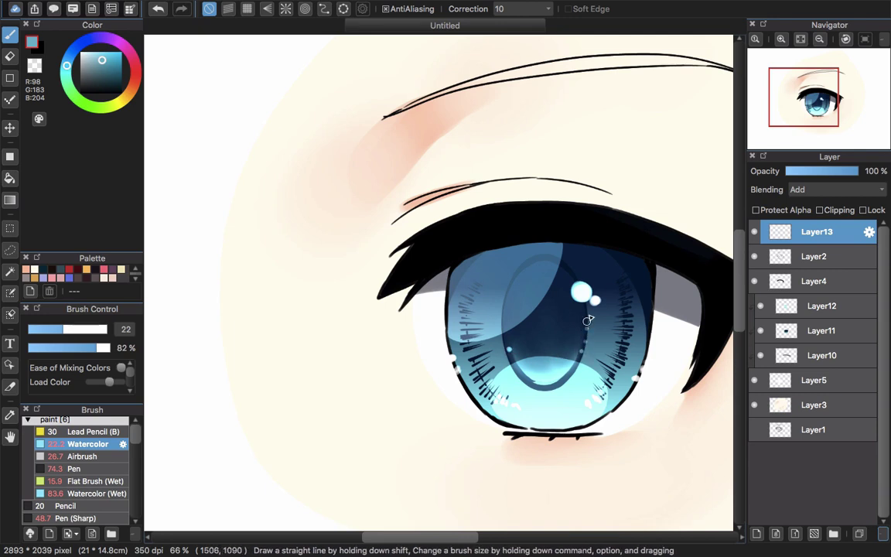
- Add a new layer directly above the upper lash layer and clip it to the lashes
scroll(607, 333, down, 2)
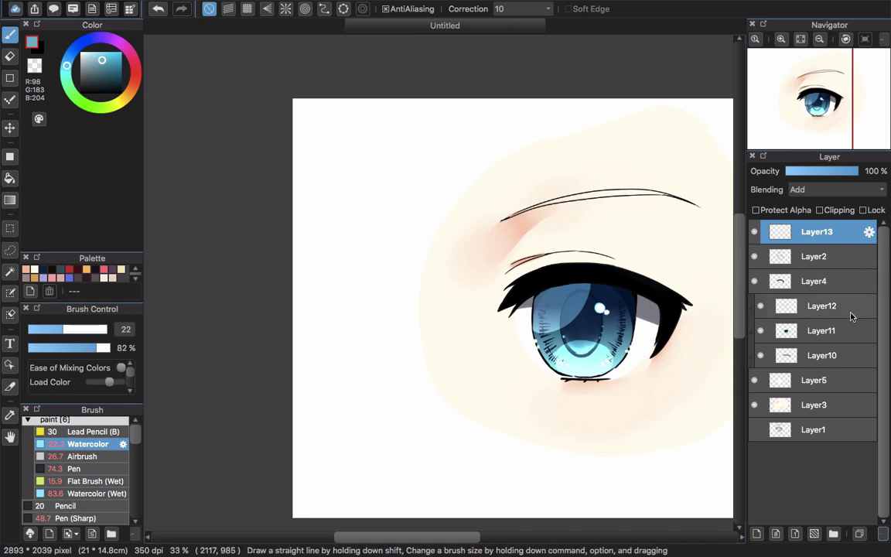
click(836, 286)
key(super+shift+n)
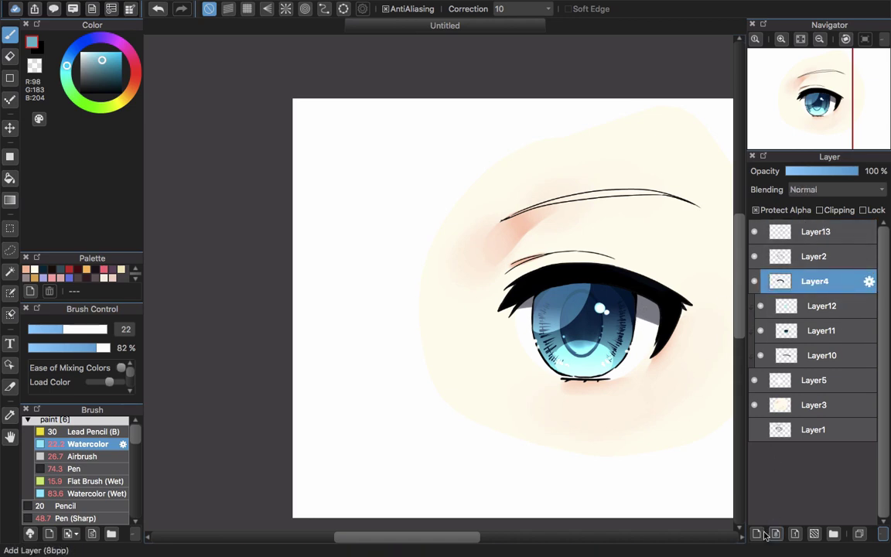
click(820, 210)
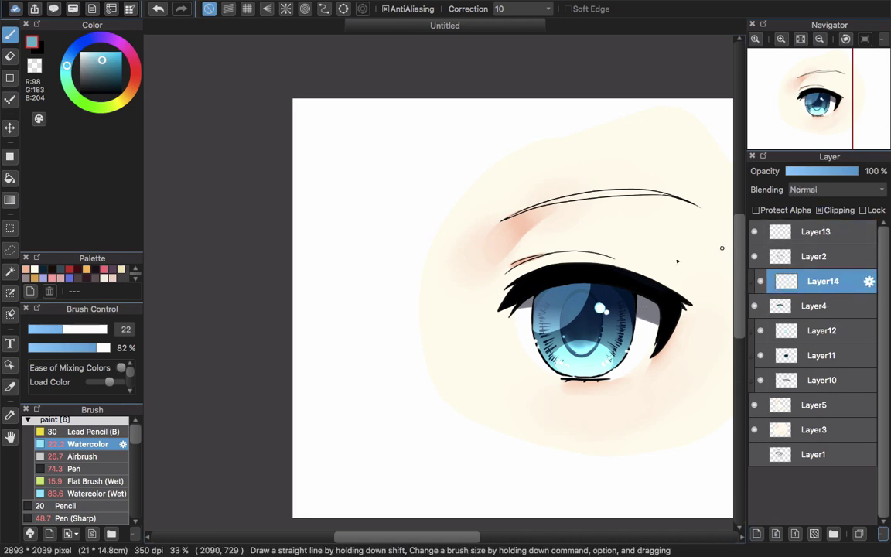
- Sample dark navy R1 G19 B51 from the upper iris and enlarge the Watercolor brush to size 105
scroll(632, 295, up, 2)
alt+click(631, 297)
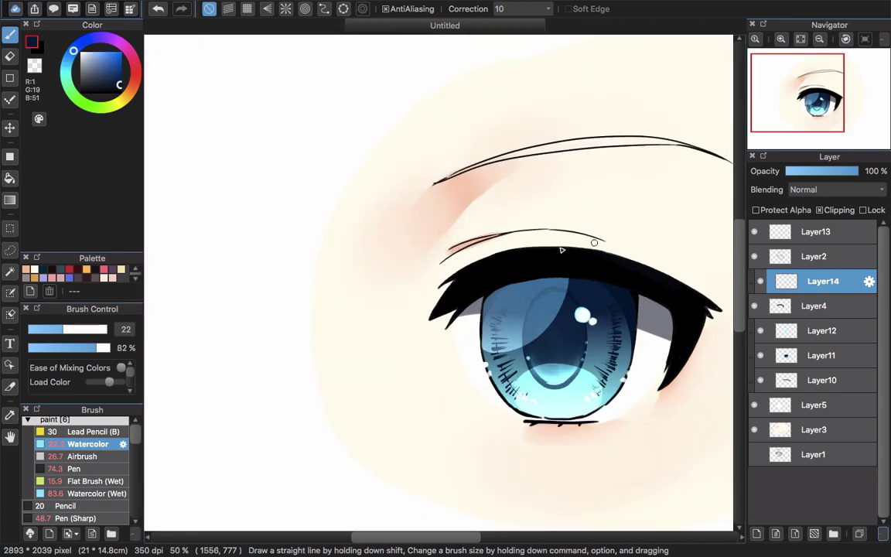
drag(492, 276, 541, 265)
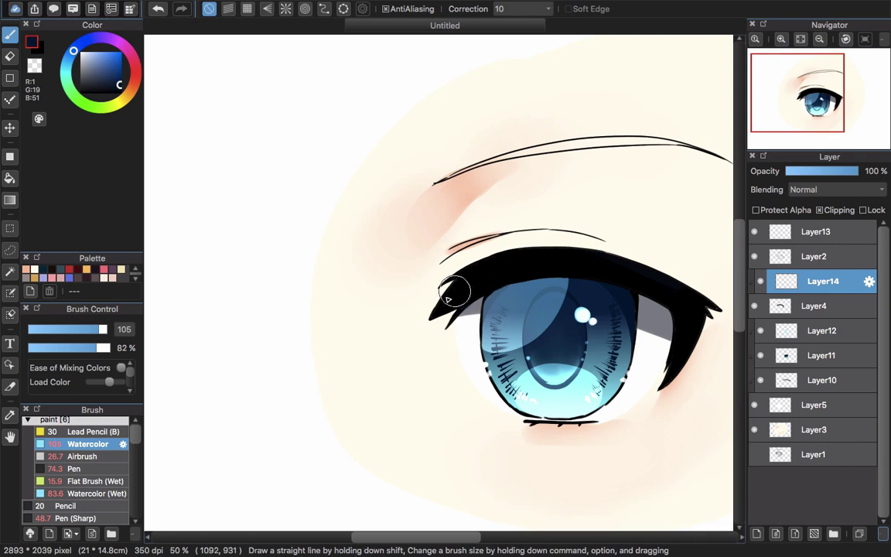
mouse_move(456, 298)
mouse_down()
mouse_move(426, 322)
mouse_move(496, 279)
mouse_move(583, 261)
mouse_move(477, 281)
mouse_move(482, 269)
mouse_move(613, 265)
mouse_move(481, 281)
mouse_move(613, 272)
mouse_move(567, 264)
mouse_move(654, 294)
mouse_up()
key(super+z)
key(super+z)
key(super+z)
key(super+z)
key(super+z)
key(super+z)
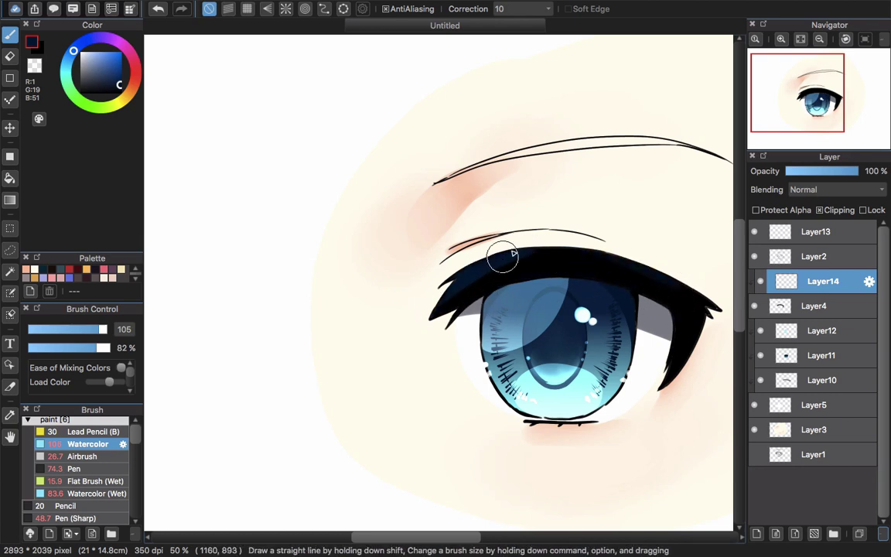
- Paint the lower edge and outer tail of the upper lashes with dark navy R1 G19 B51
mouse_move(453, 317)
mouse_down()
mouse_move(567, 280)
mouse_move(590, 286)
mouse_up()
drag(469, 301, 621, 288)
drag(556, 280, 638, 304)
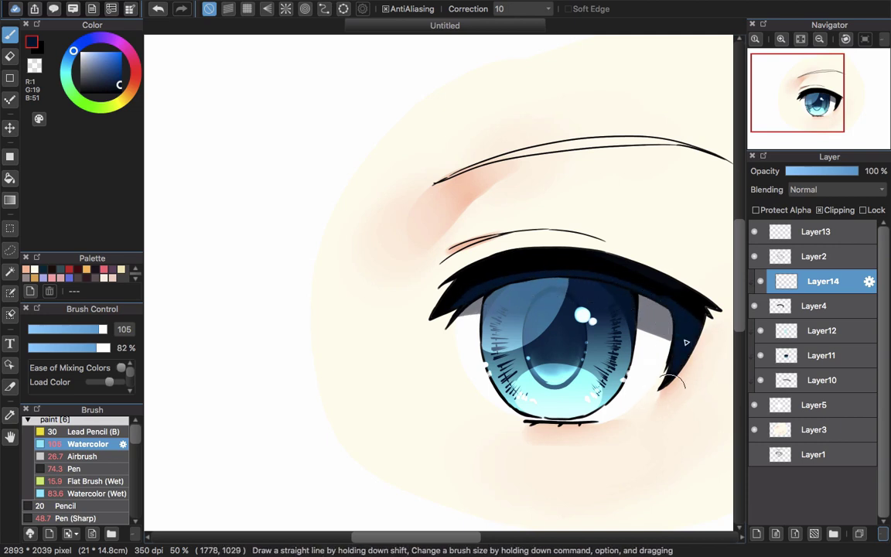
- Paint the upper lash band dark blue R28 G64 B99, then deepen its outer corner with navy R0 G18 B50
alt+click(605, 329)
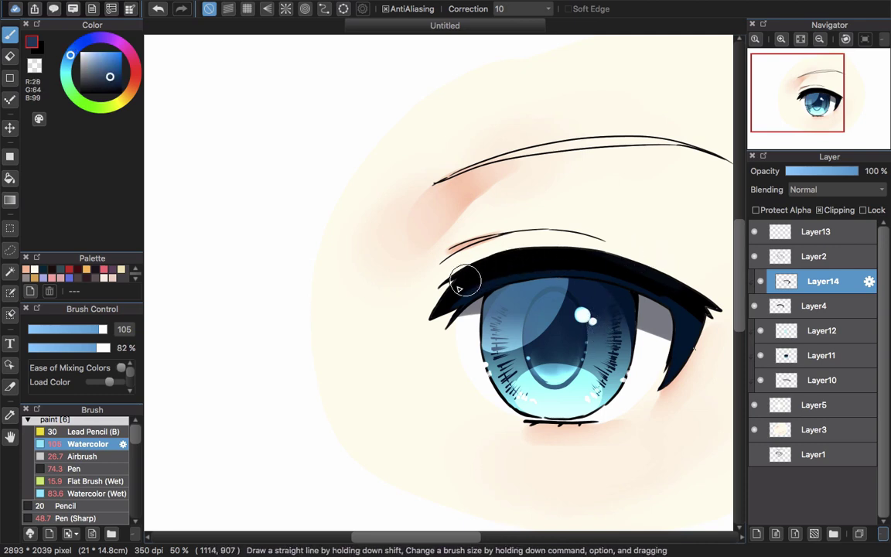
mouse_move(431, 307)
mouse_down()
mouse_move(522, 259)
mouse_move(577, 254)
mouse_move(671, 275)
mouse_up()
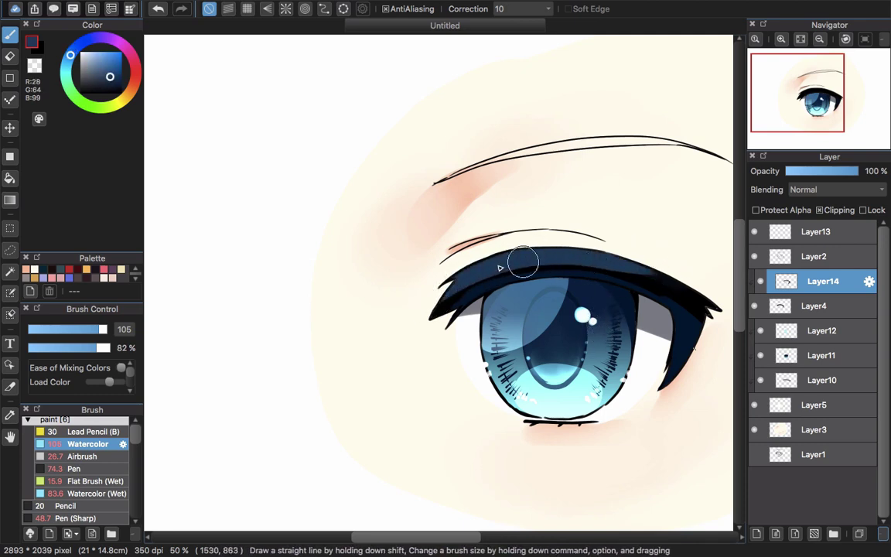
key(super+z)
mouse_move(438, 291)
mouse_down()
mouse_move(507, 265)
mouse_move(564, 260)
mouse_move(712, 311)
mouse_up()
drag(577, 263, 719, 314)
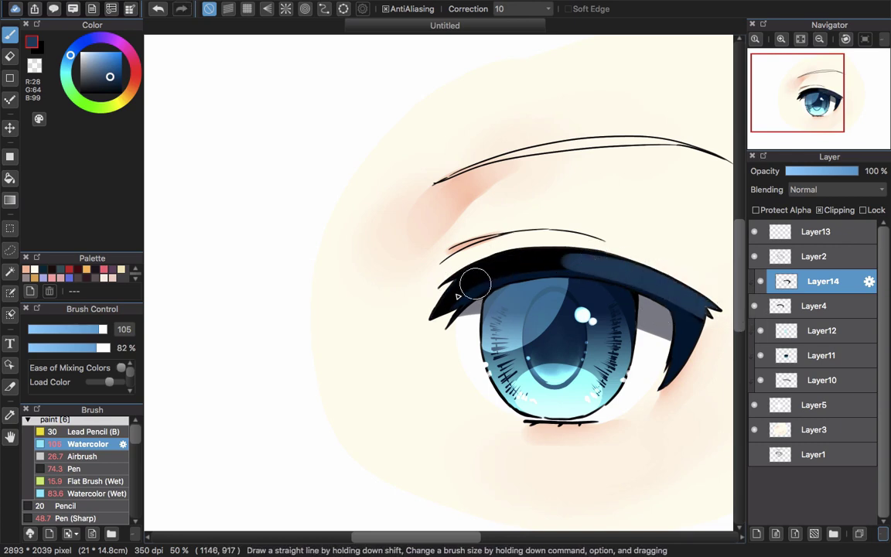
mouse_move(458, 288)
mouse_down()
mouse_move(473, 255)
mouse_move(402, 284)
mouse_move(625, 260)
mouse_up()
mouse_move(527, 268)
mouse_down()
mouse_move(662, 279)
mouse_move(572, 264)
mouse_move(618, 273)
mouse_move(703, 311)
mouse_up()
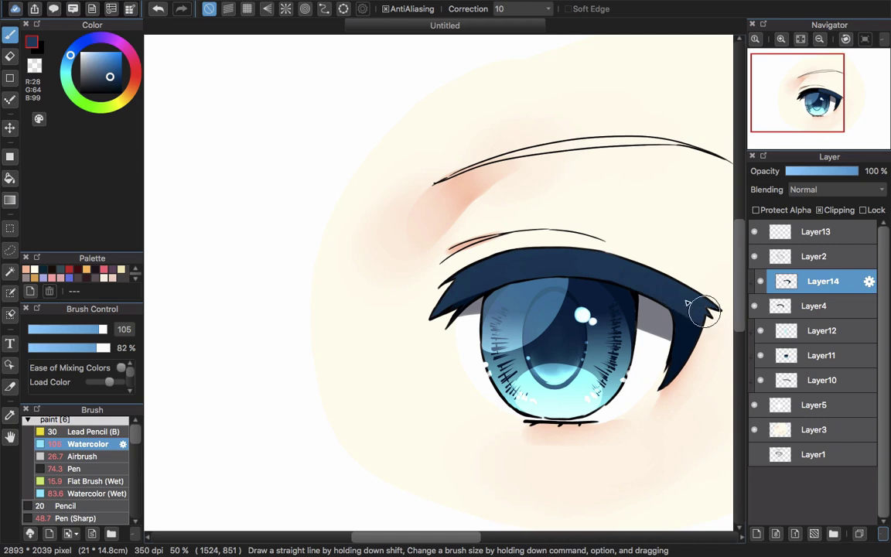
key(super+z)
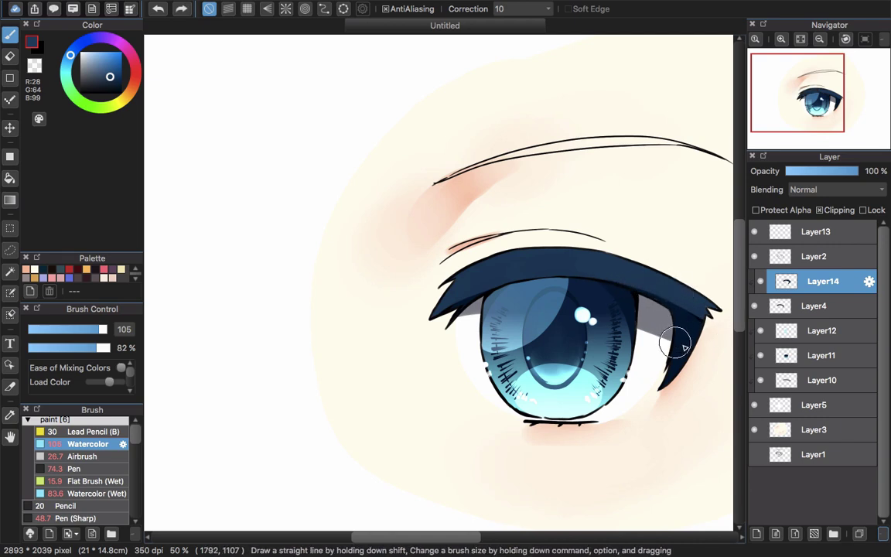
alt+click(623, 306)
drag(615, 297, 720, 332)
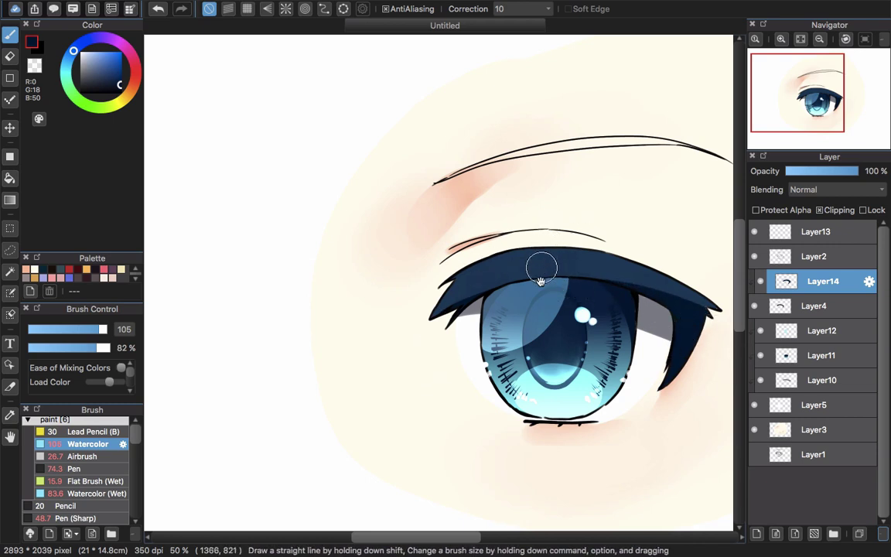
- Sample mid blue R64 G119 B162 from the iris highlight and extend that highlight across the inner half of the upper lashes
drag(540, 281, 517, 278)
alt+click(502, 282)
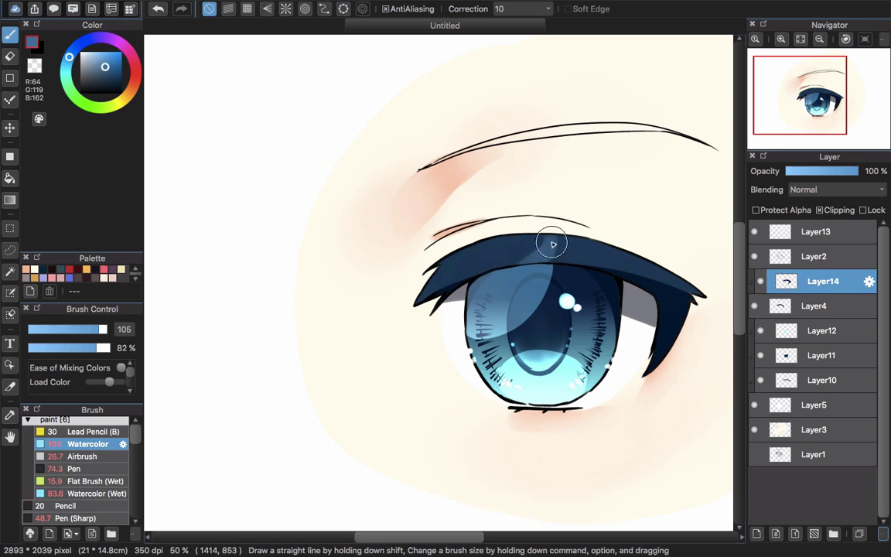
mouse_move(552, 245)
mouse_down()
mouse_move(514, 249)
mouse_move(460, 280)
mouse_up()
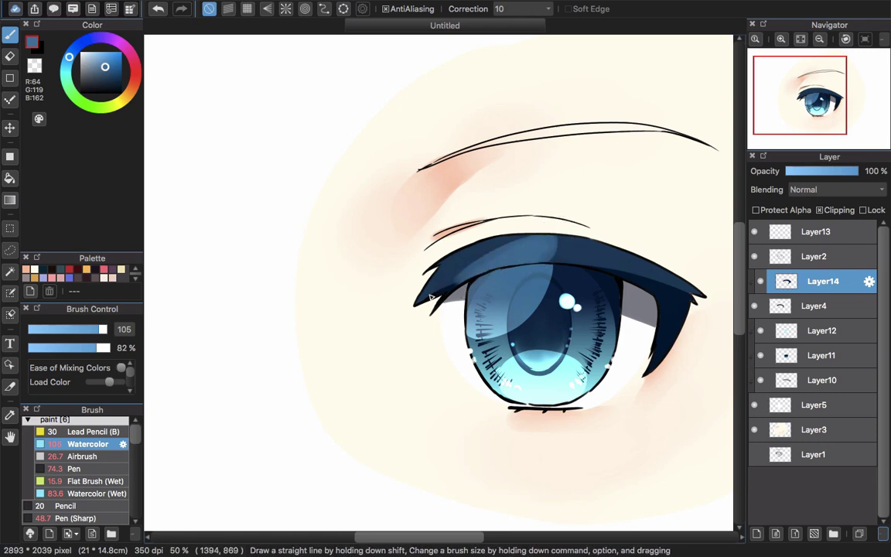
- Blend the inner end of the lash highlight into R24 G58 B93 using the Watercolor (Wet) brush at size 214
click(99, 495)
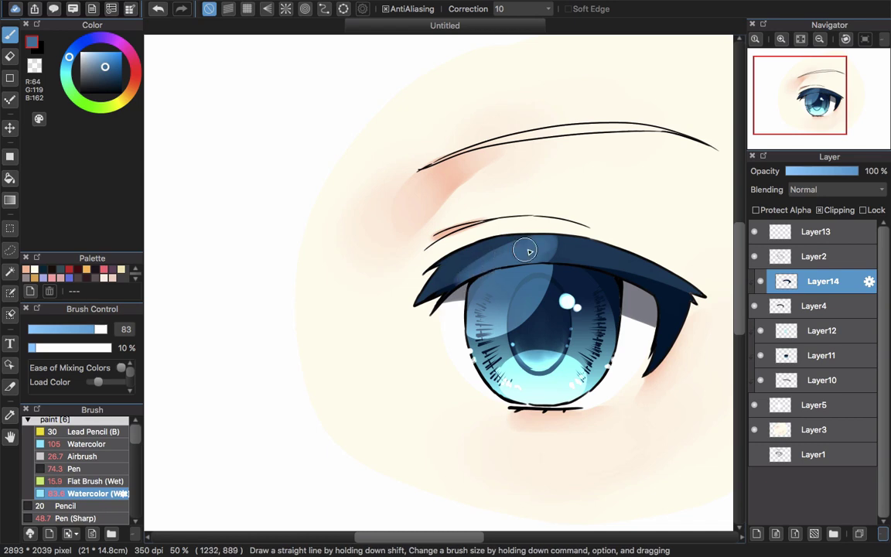
alt+click(464, 259)
drag(424, 258, 524, 247)
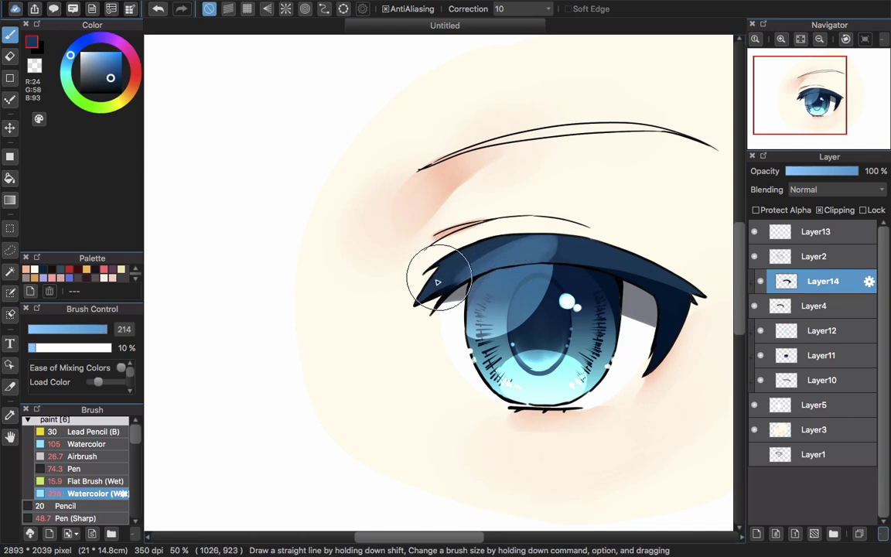
mouse_move(438, 275)
mouse_down()
mouse_move(515, 238)
mouse_move(454, 264)
mouse_move(536, 236)
mouse_move(457, 260)
mouse_move(637, 230)
mouse_move(549, 247)
mouse_move(530, 226)
mouse_move(529, 293)
mouse_up()
- Brighten the upper lash highlight with sampled blue R80 G138 B177 using Watercolor at size 105, then blend it using Watercolor (Wet) at 214
right_click(496, 309)
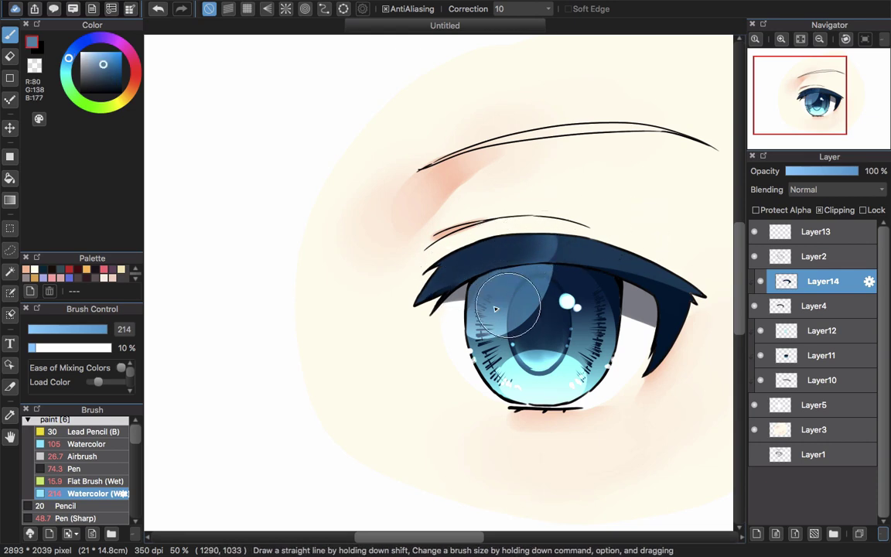
click(104, 457)
click(87, 444)
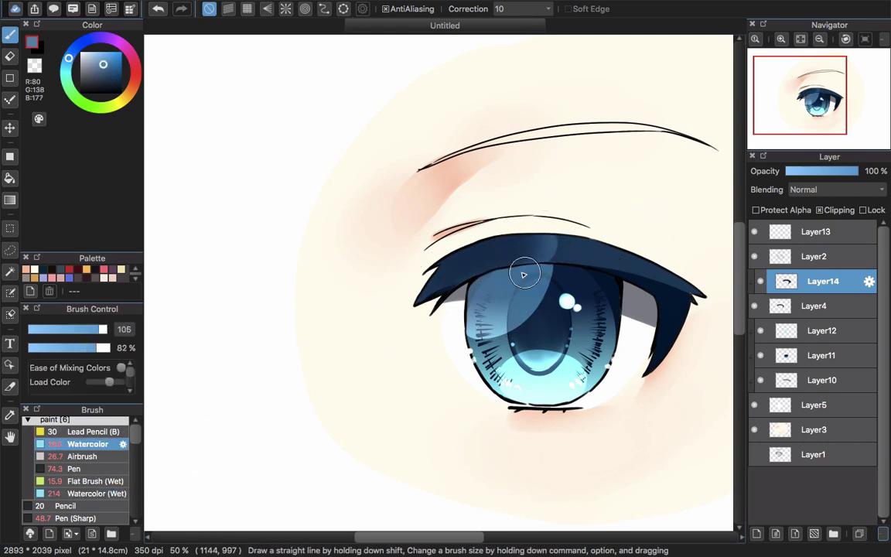
mouse_move(535, 258)
mouse_down()
mouse_move(563, 252)
mouse_move(555, 242)
mouse_move(495, 252)
mouse_up()
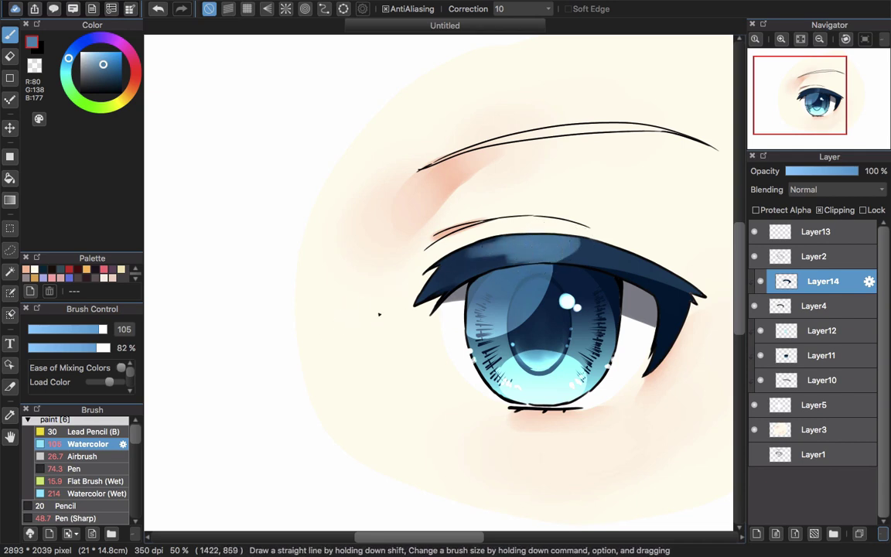
click(96, 493)
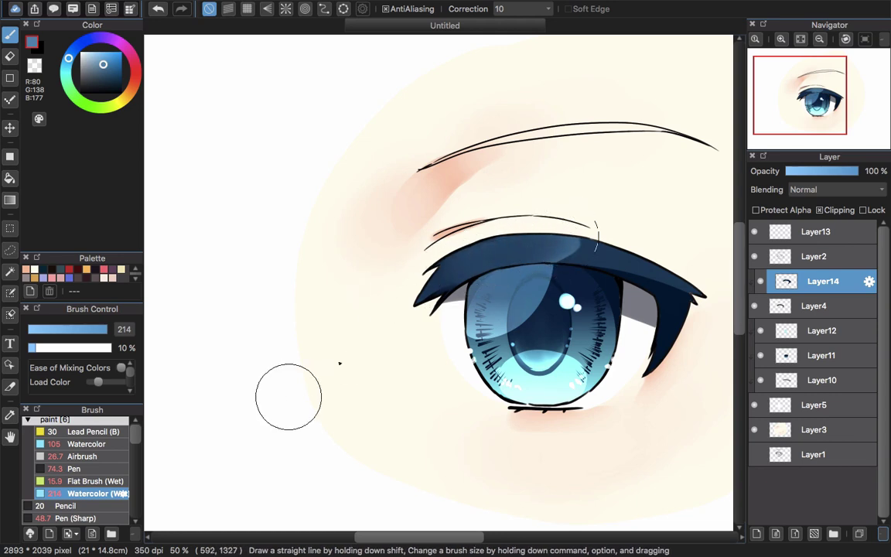
scroll(600, 208, down, 1)
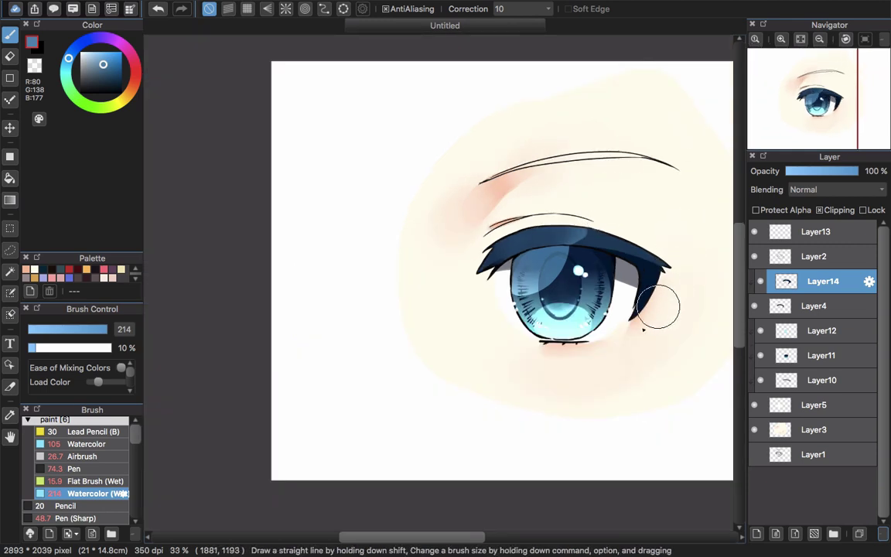
scroll(618, 317, up, 1)
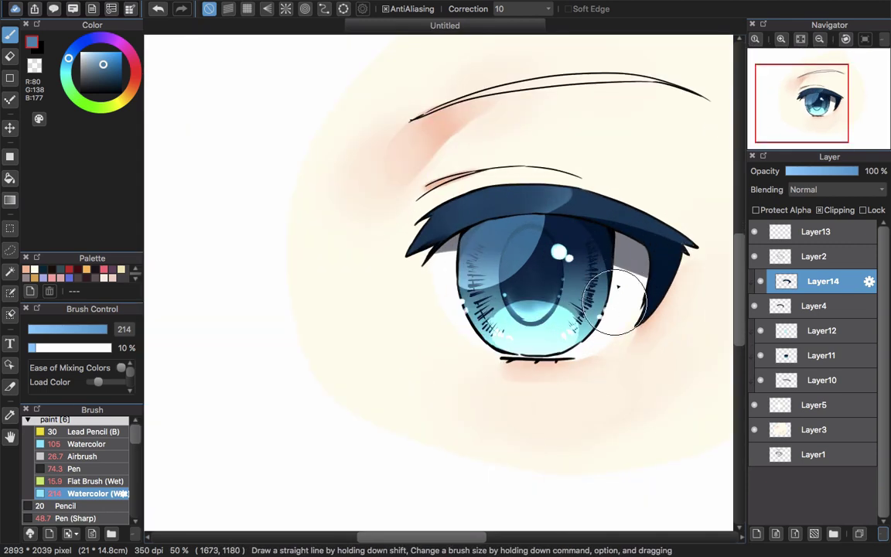
- Add a clipped layer above Layer2 and tint the lower iris outline light blue R117 G215 B230 with the Watercolor brush at size 105
click(824, 261)
click(756, 533)
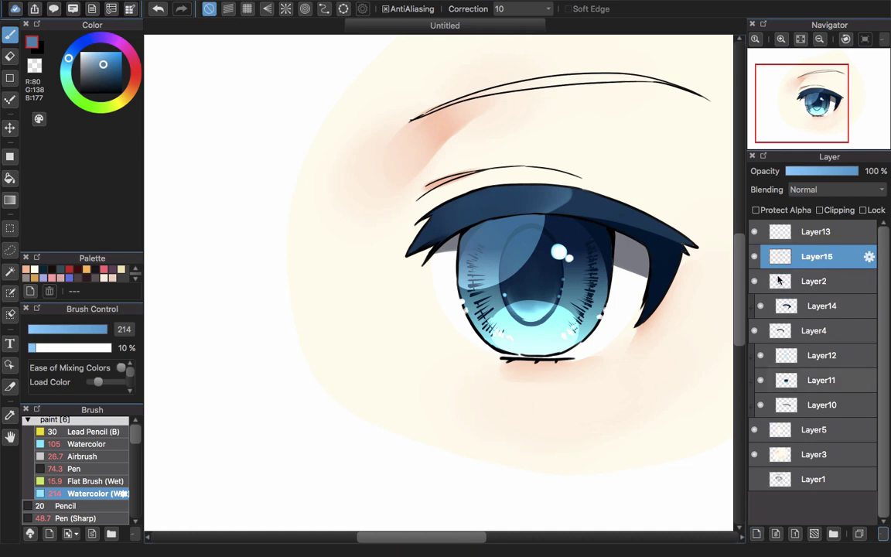
click(836, 212)
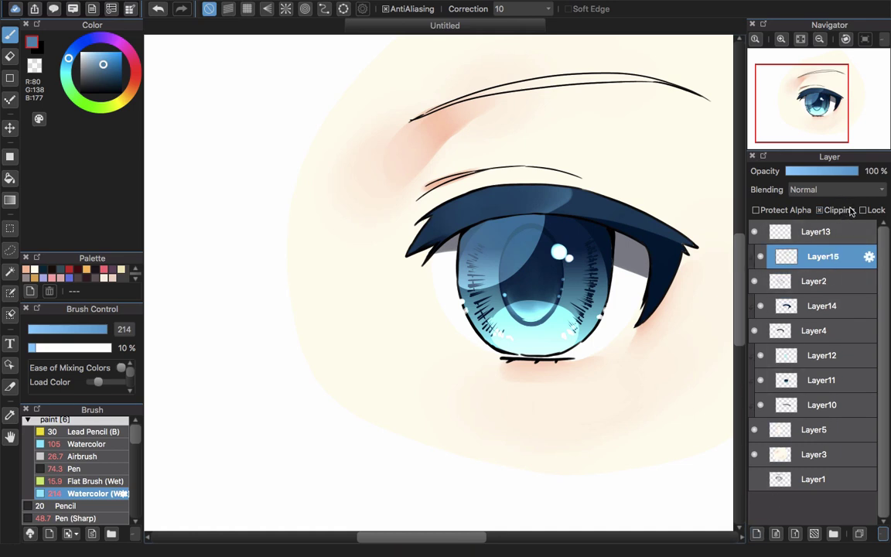
right_click(586, 329)
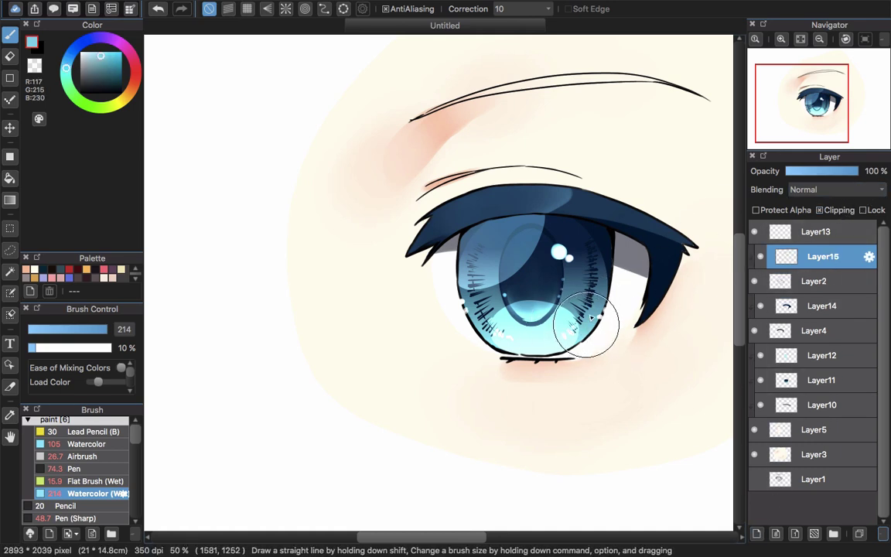
click(101, 447)
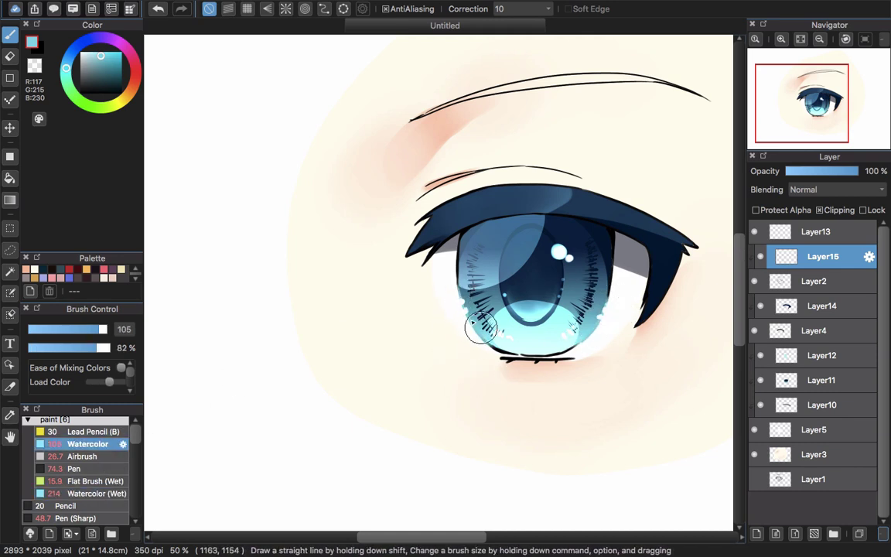
mouse_move(499, 343)
mouse_down()
mouse_move(509, 352)
mouse_move(563, 346)
mouse_up()
- Tint the outline of the inner lash tips blue R50 G101 B131 and the adjoining lash outline R31 G68 B104
right_click(600, 278)
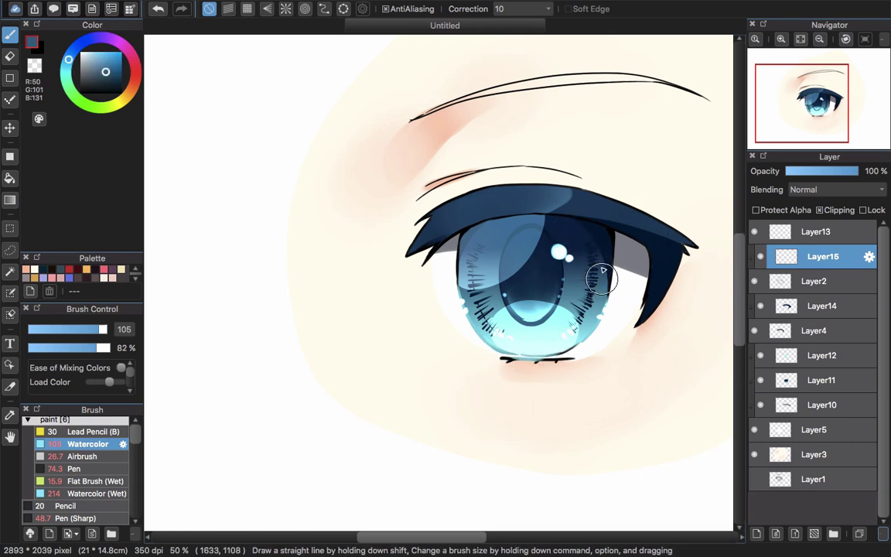
drag(437, 211, 453, 200)
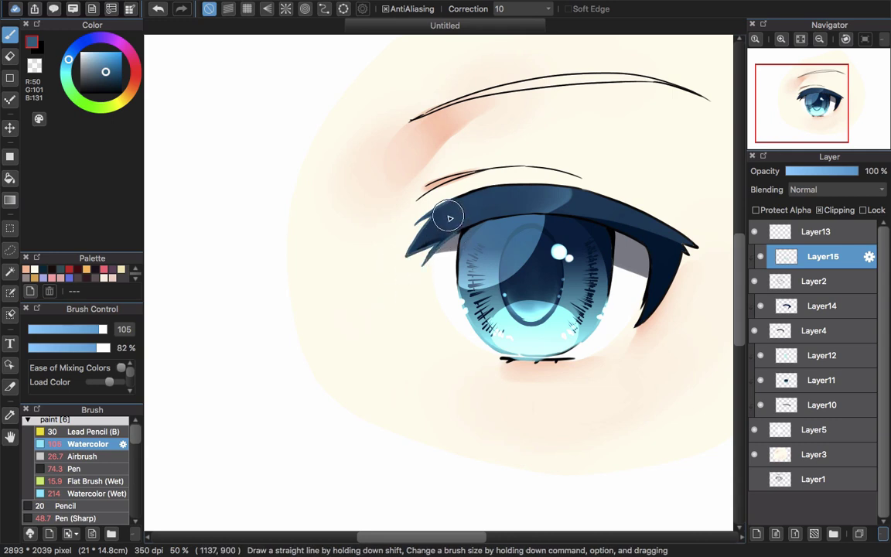
alt+click(451, 213)
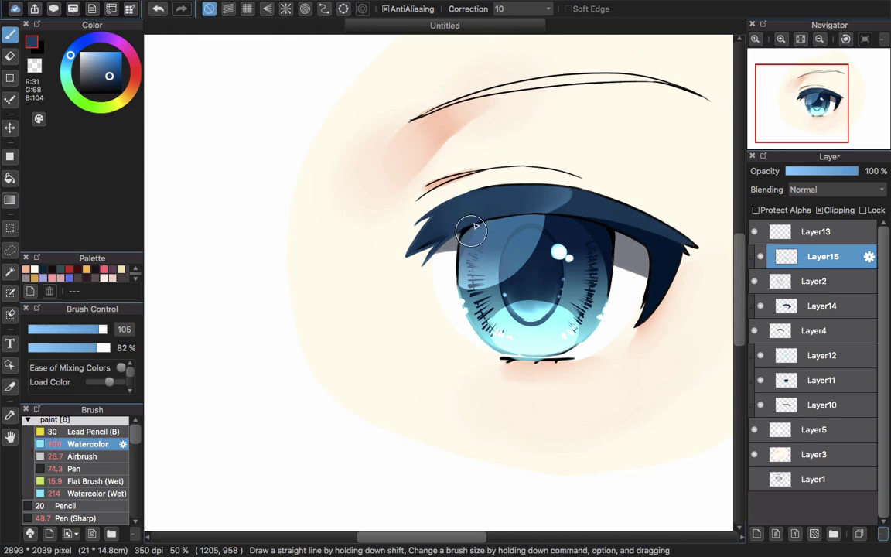
- Recolour the remaining upper-lash outlines with R8 G30 B70, R0 G19 B51 and R25 G60 B95, using R54 G103 B141 along the highlight
alt+click(495, 223)
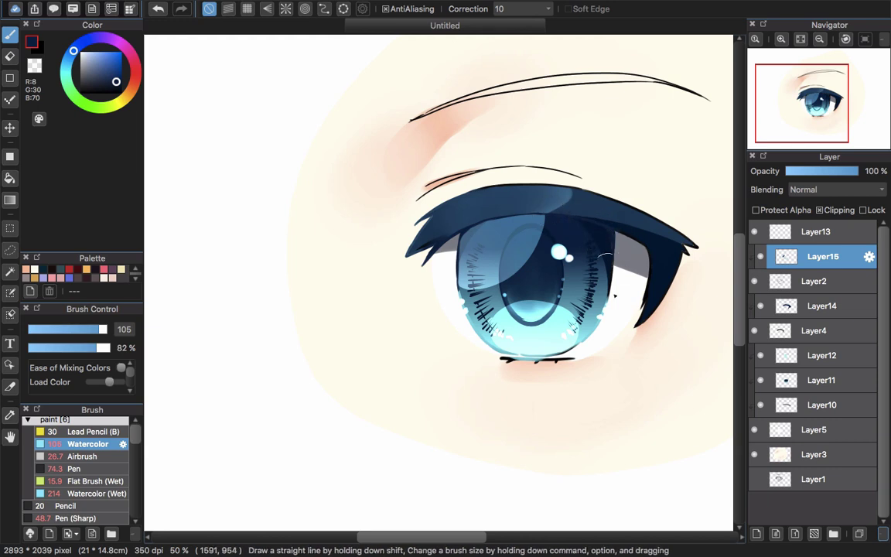
alt+click(601, 224)
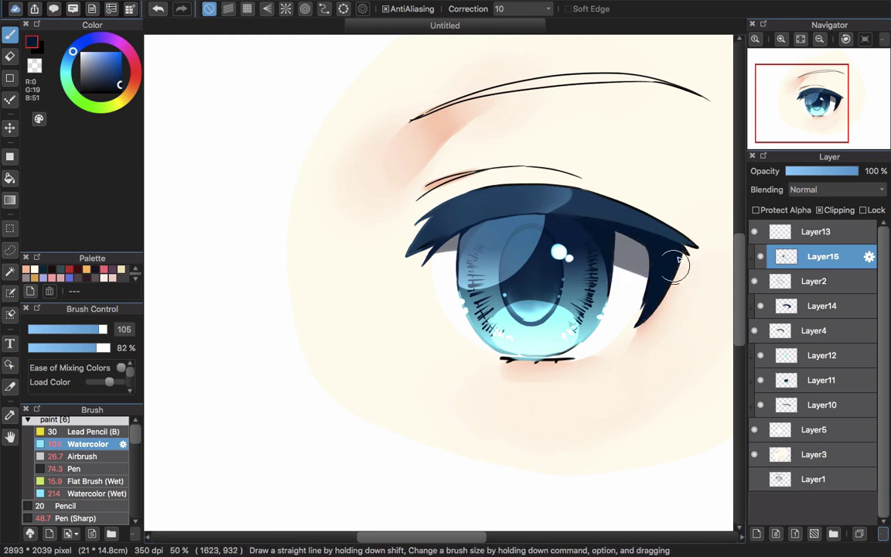
alt+click(536, 182)
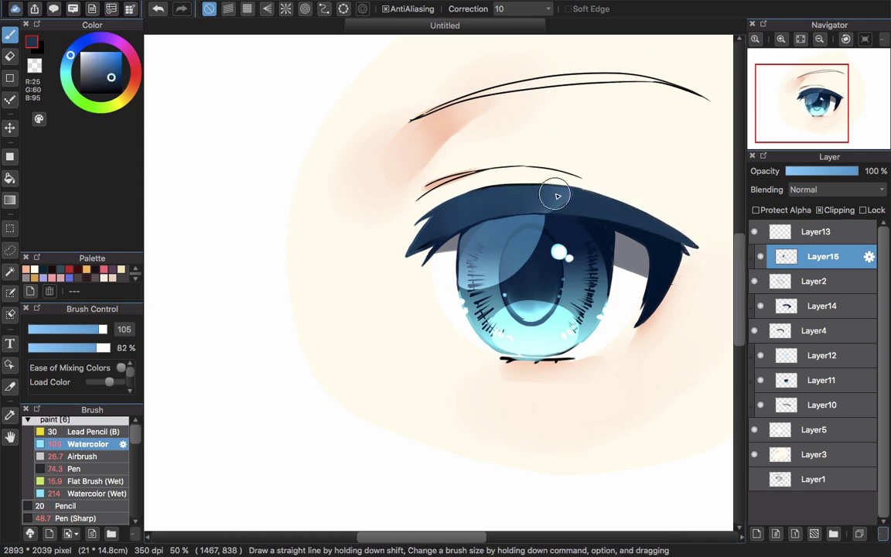
alt+click(559, 188)
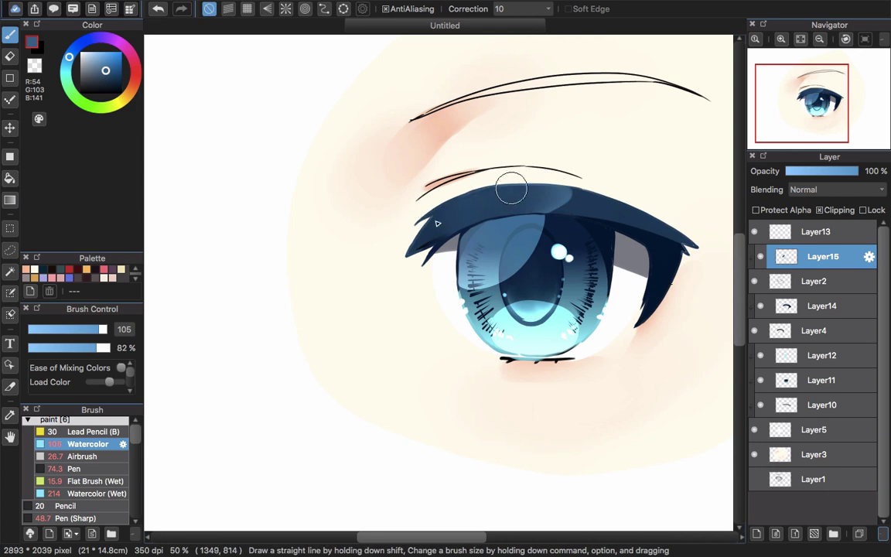
mouse_move(549, 190)
mouse_down()
mouse_move(516, 210)
mouse_move(512, 252)
mouse_up()
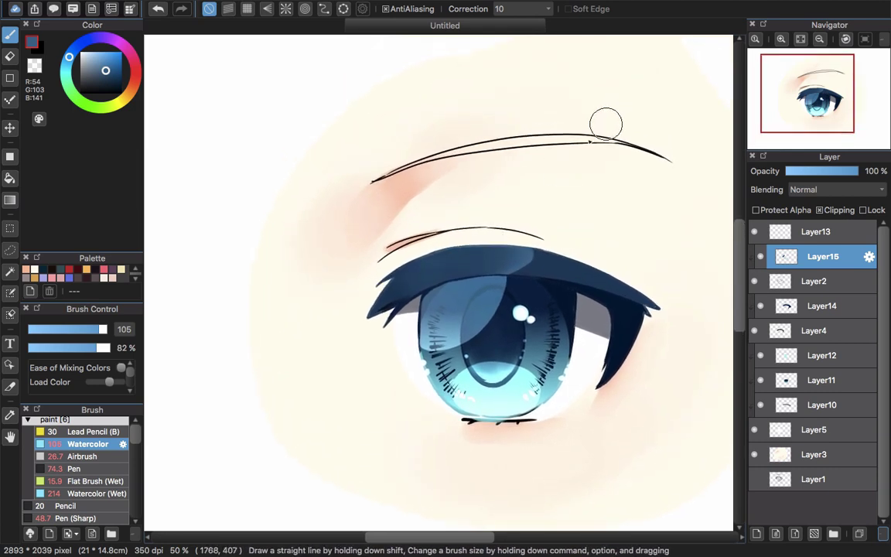
scroll(541, 190, down, 3)
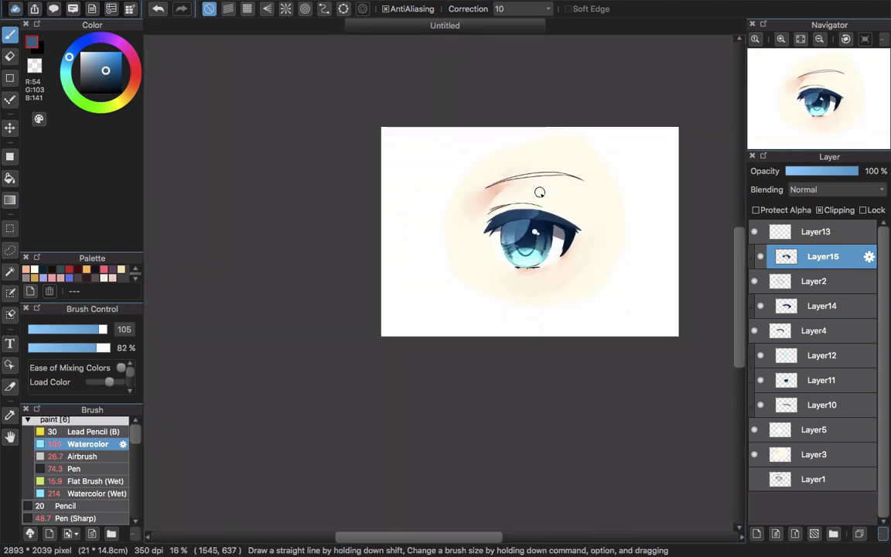
scroll(540, 192, up, 1)
click(824, 287)
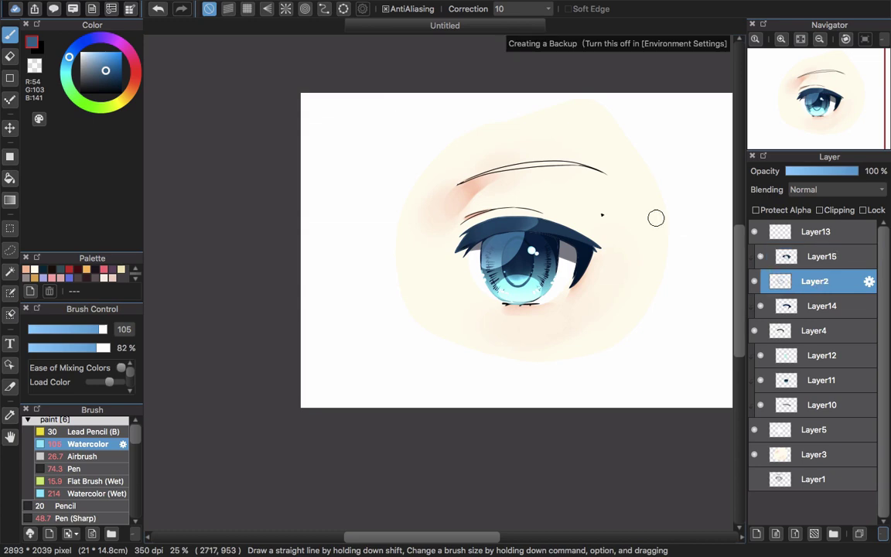
scroll(548, 168, up, 1)
key(g)
click(560, 160)
key(super+z)
- Fill the eyebrow shape on Layer4 with blue R54 G103 B141 using the Watercolor brush at size 53
click(814, 330)
key(b)
scroll(502, 188, up, 1)
click(756, 210)
mouse_move(475, 195)
mouse_down()
mouse_move(456, 189)
mouse_move(571, 150)
mouse_move(654, 155)
mouse_move(630, 147)
mouse_up()
click(35, 66)
- Lasso the eyebrow on Layer14 and apply a darker blue gradient from its outer end toward the inner end, then clear the selection
click(822, 306)
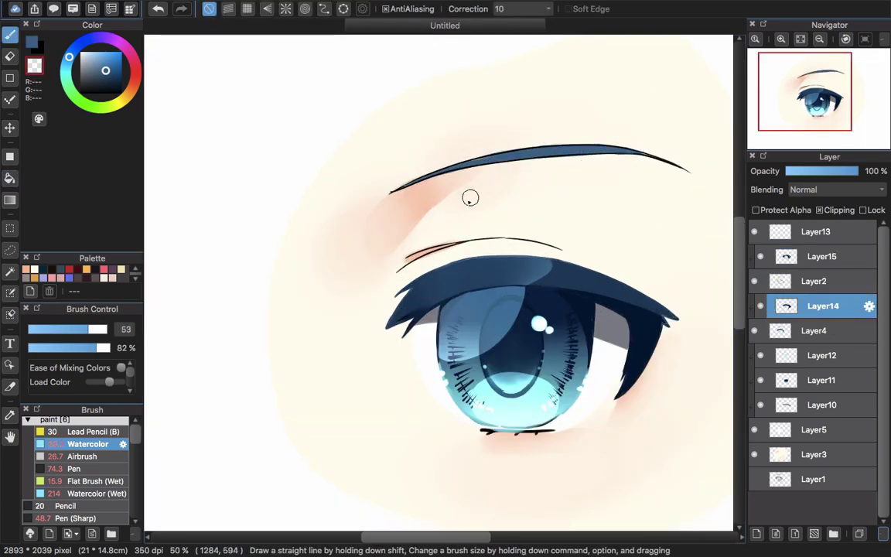
click(10, 249)
drag(438, 111, 671, 98)
click(10, 179)
click(10, 200)
click(106, 73)
click(39, 50)
click(102, 87)
mouse_move(665, 164)
mouse_down()
mouse_move(388, 209)
mouse_move(495, 171)
mouse_up()
key(super+d)
- Touch up the eyebrow's fill on Layer4 with a colour sampled from the brow
key(b)
scroll(625, 170, up, 3)
drag(429, 206, 411, 206)
alt+click(592, 114)
double_click(816, 330)
mouse_move(649, 124)
mouse_down()
mouse_move(672, 133)
mouse_move(543, 161)
mouse_up()
- Clean up the eyebrow's edges and inner end, erasing excess fill with the transparent colour
click(35, 66)
drag(596, 168, 522, 147)
drag(255, 194, 688, 144)
key(super+z)
key(super+z)
alt+click(393, 150)
click(35, 67)
mouse_move(277, 194)
mouse_down()
mouse_move(211, 218)
mouse_move(374, 176)
mouse_up()
drag(219, 208, 292, 169)
- Tint the eyebrow's outline on clipped Layer15 with blues matching its fill, using the Watercolor brush at size 242
click(816, 281)
scroll(584, 206, down, 4)
drag(512, 215, 395, 231)
drag(395, 231, 511, 202)
super+click(508, 201)
key(x)
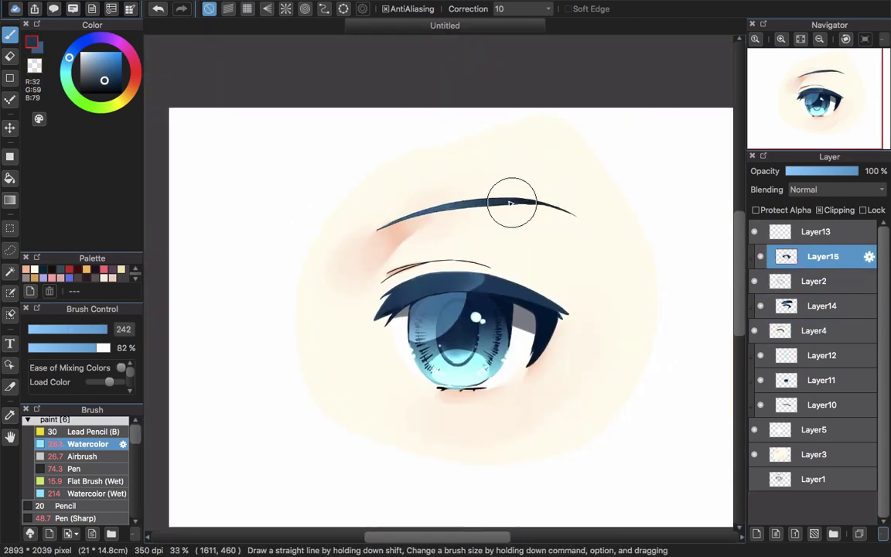
- Tint the inner end of the eyelid crease line muted red R159 G87 B96 with the Watercolor brush at size 68
alt+click(484, 285)
mouse_move(422, 261)
mouse_down()
mouse_move(401, 265)
mouse_move(365, 234)
mouse_up()
alt+click(399, 264)
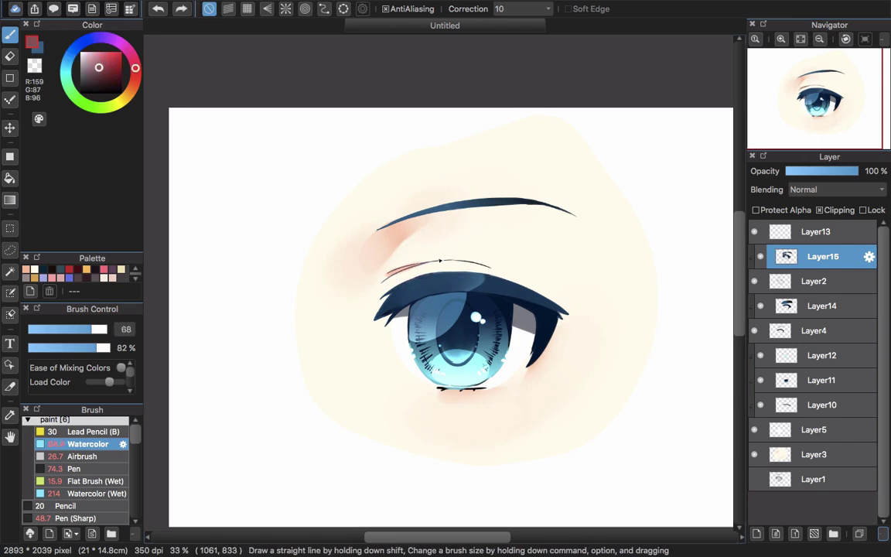